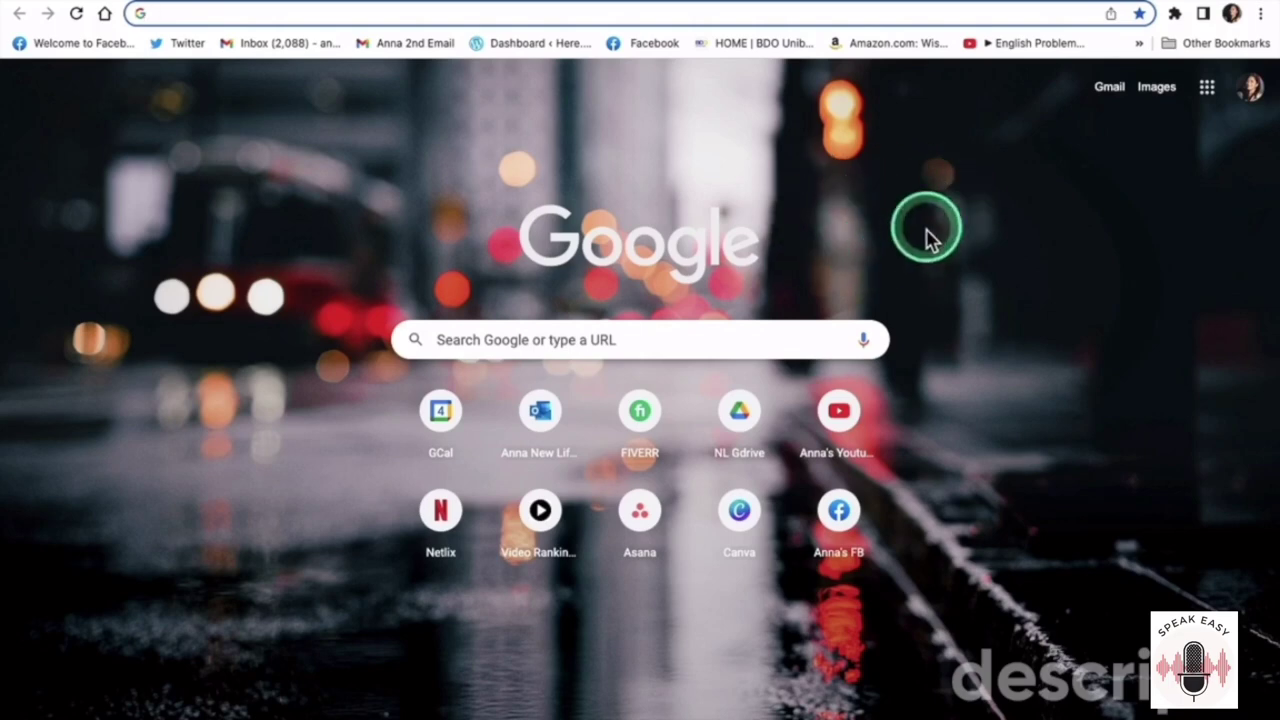
Step: Open the English or Tagalog female voiceover gig on Fiverr for editing and go to its Gallery section
{"action": "left_click", "coordinate": [641, 424]}
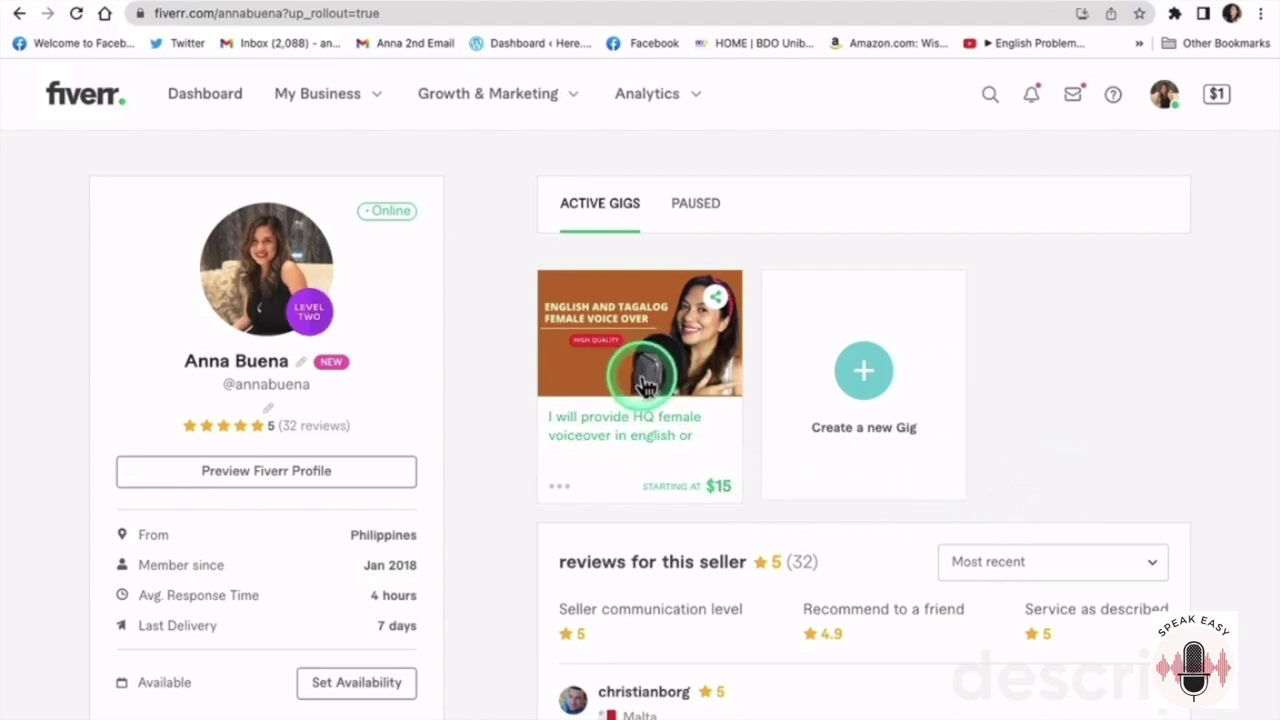
{"action": "left_click", "coordinate": [645, 385]}
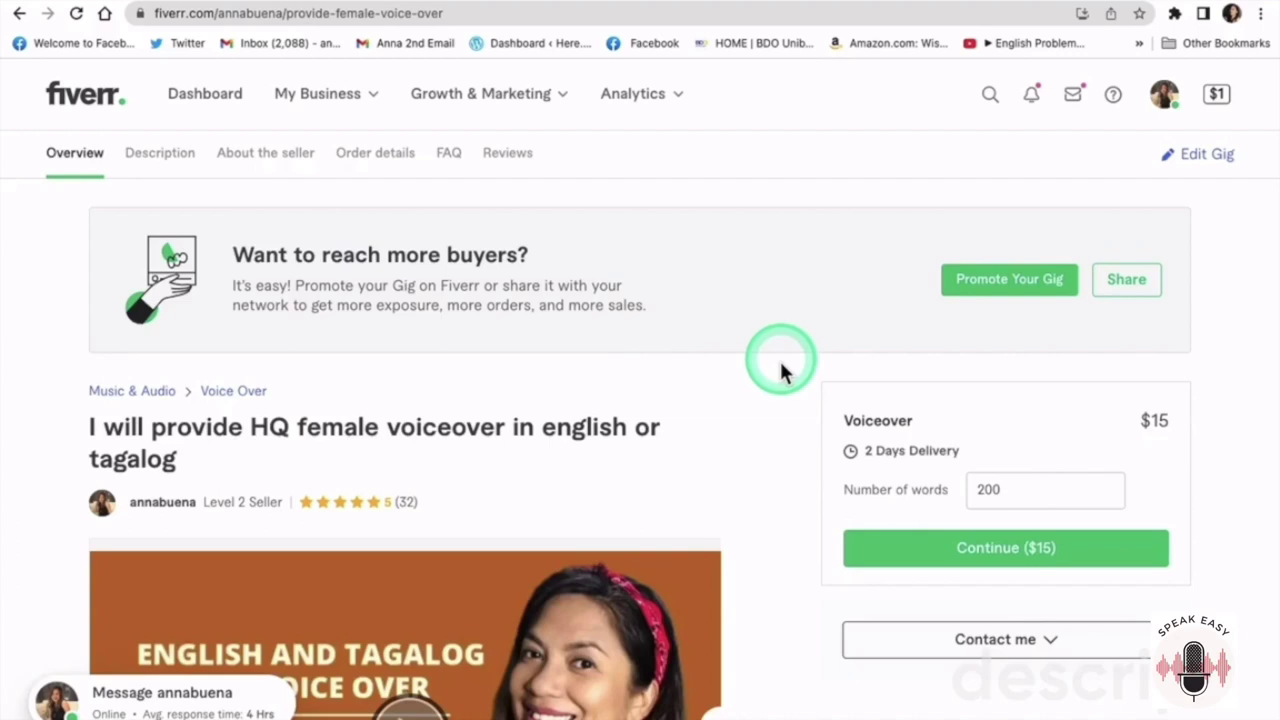
{"action": "left_click", "coordinate": [1208, 163]}
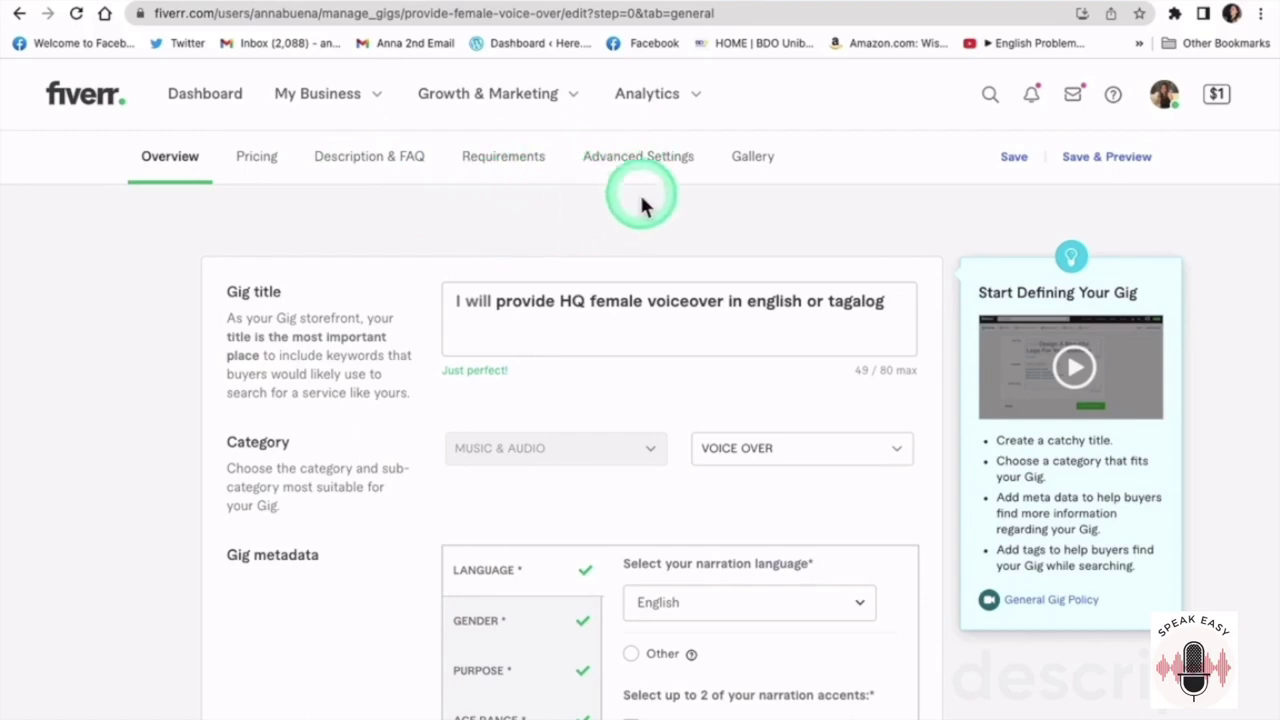
{"action": "left_click", "coordinate": [760, 168]}
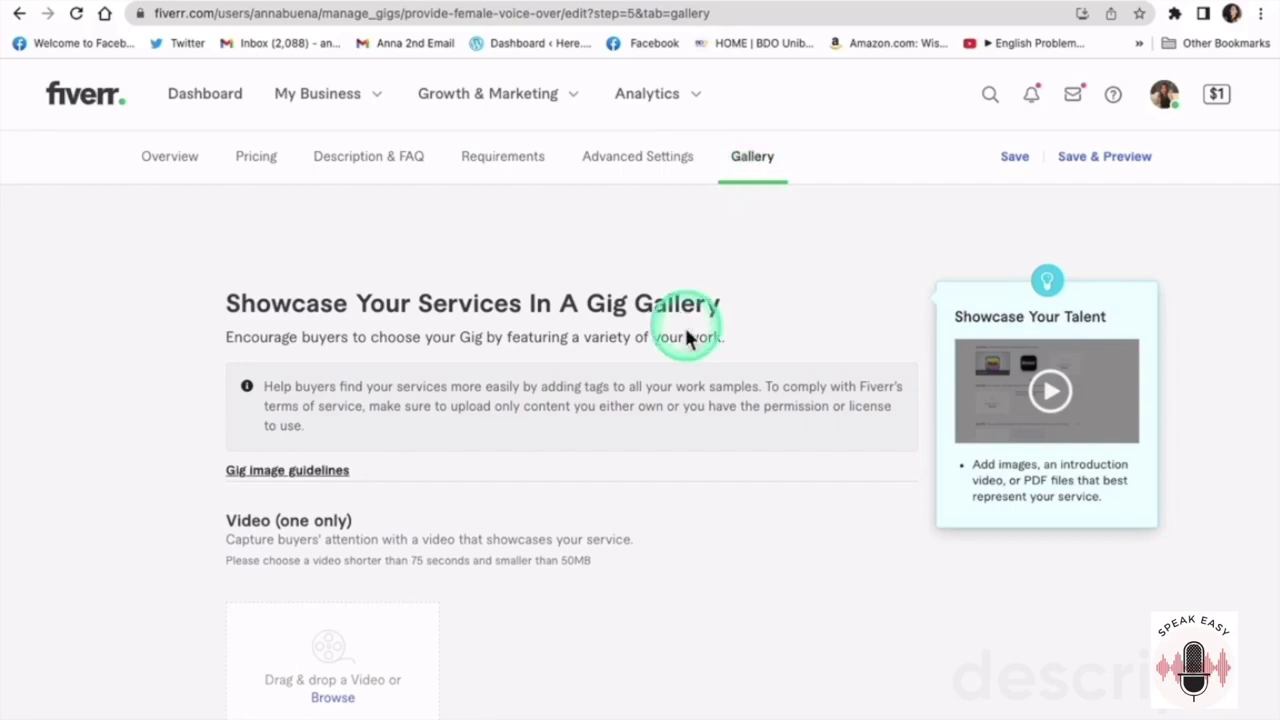
Step: Review the gig gallery's video, audio and image sections for their upload limits, requirements and existing samples
{"action": "mouse_move", "coordinate": [670, 550]}
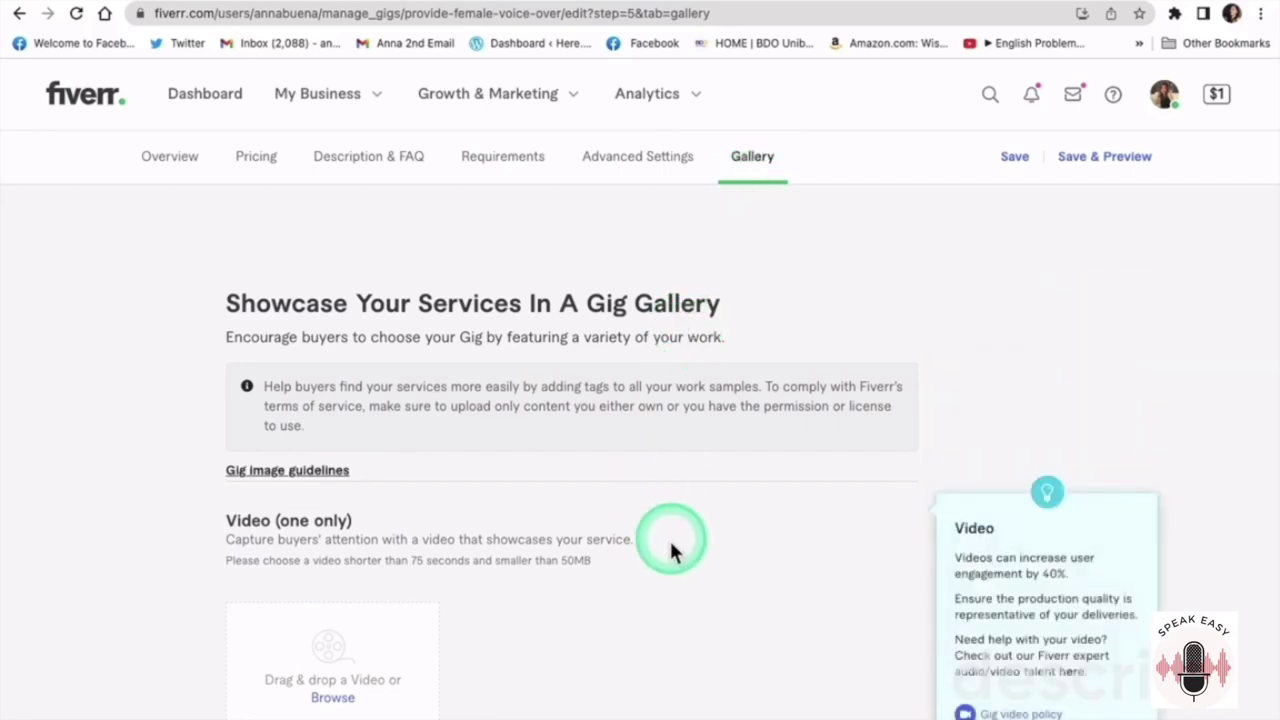
{"action": "scroll", "coordinate": [670, 550], "scroll_direction": "down", "scroll_amount": 5}
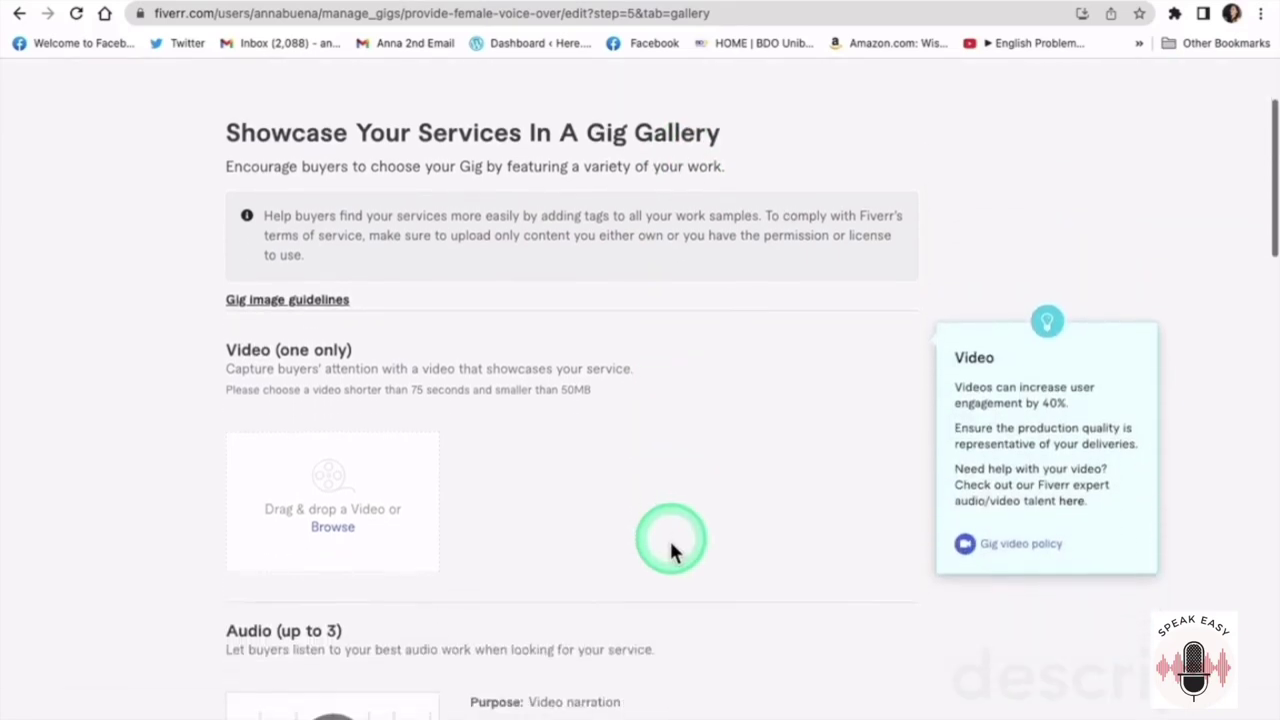
{"action": "scroll", "coordinate": [669, 548], "scroll_direction": "down", "scroll_amount": 2}
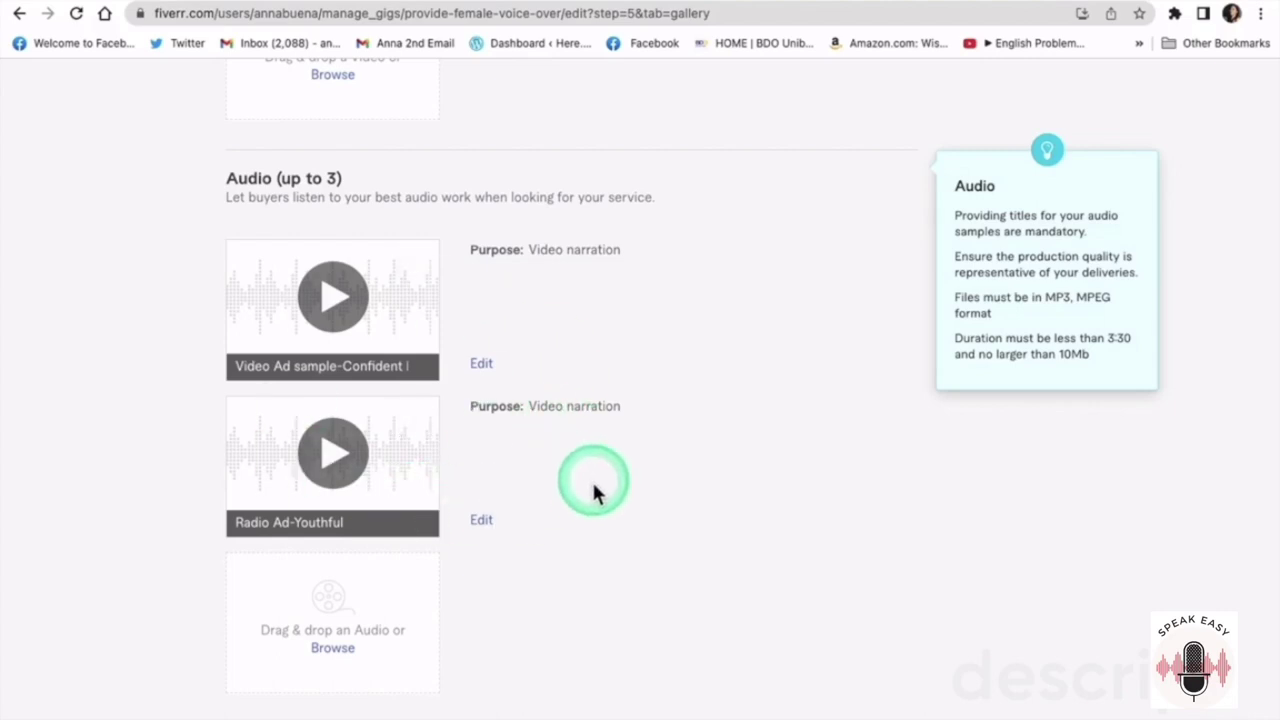
{"action": "scroll", "coordinate": [560, 440], "scroll_direction": "down", "scroll_amount": 1}
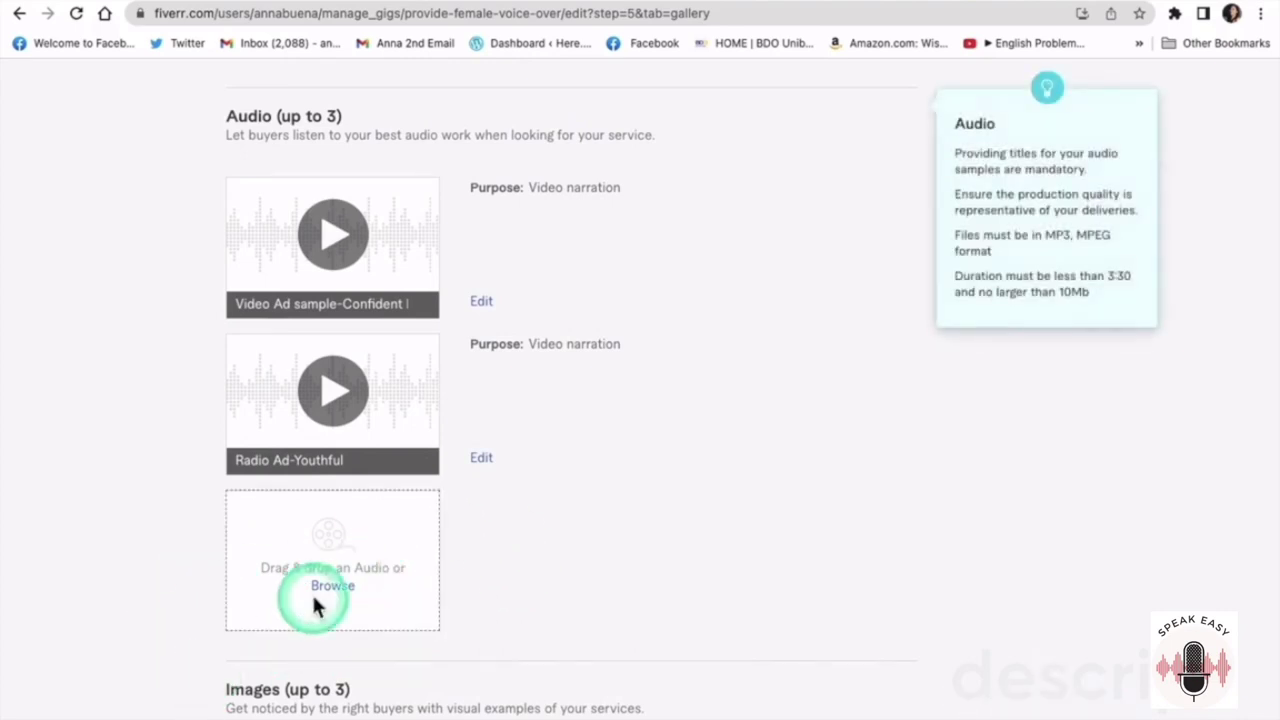
{"action": "scroll", "coordinate": [428, 606], "scroll_direction": "down", "scroll_amount": 1}
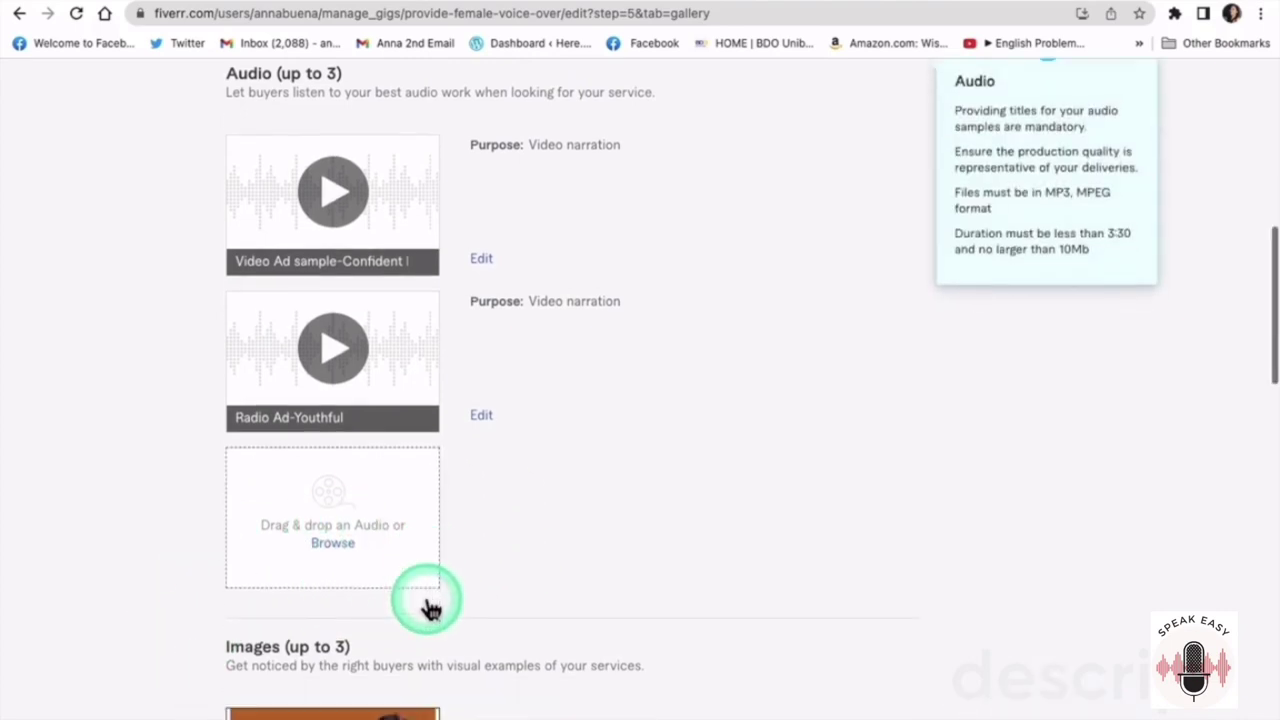
{"action": "scroll", "coordinate": [428, 606], "scroll_direction": "down", "scroll_amount": 2}
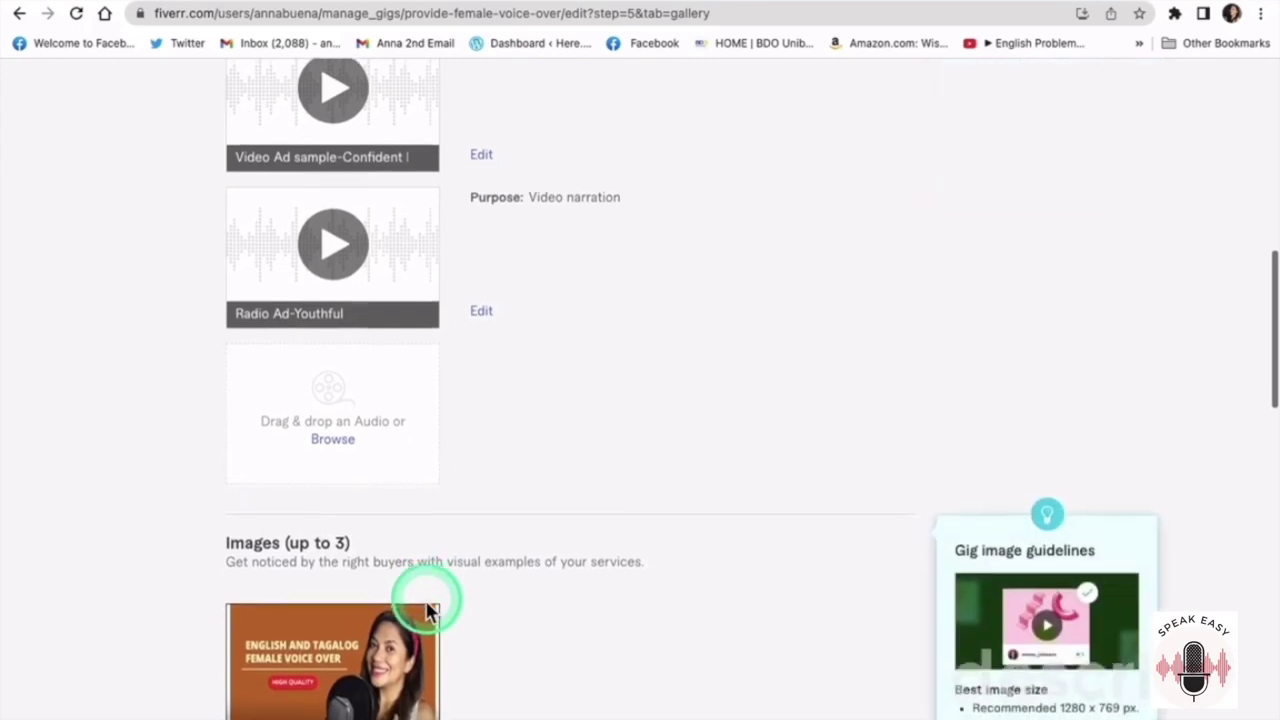
{"action": "scroll", "coordinate": [428, 606], "scroll_direction": "down", "scroll_amount": 4}
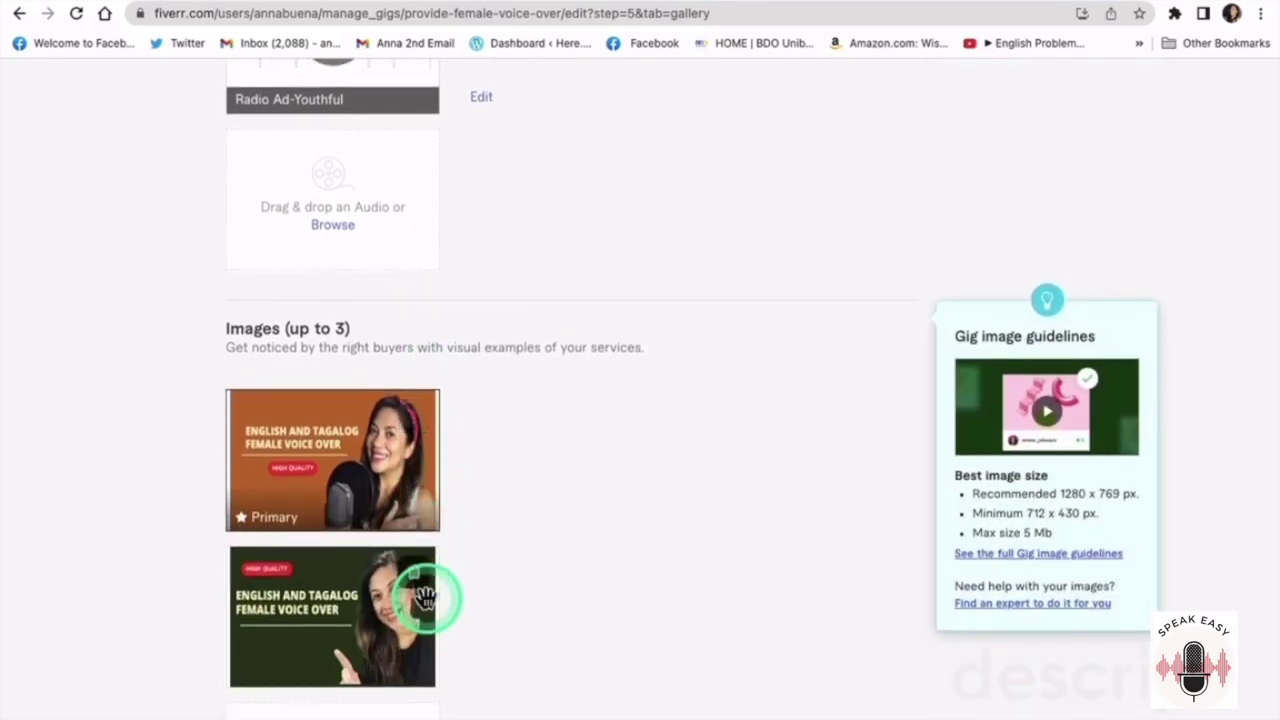
{"action": "scroll", "coordinate": [428, 598], "scroll_direction": "down", "scroll_amount": 1}
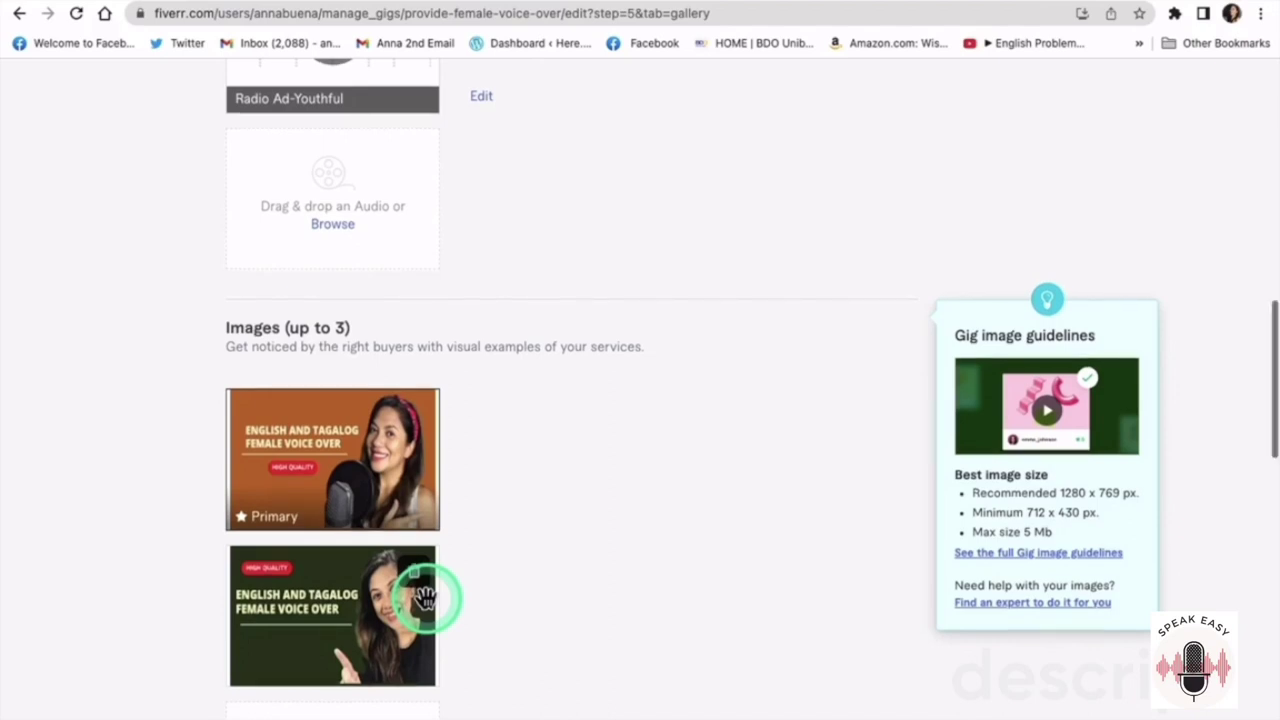
{"action": "scroll", "coordinate": [425, 597], "scroll_direction": "down", "scroll_amount": 3}
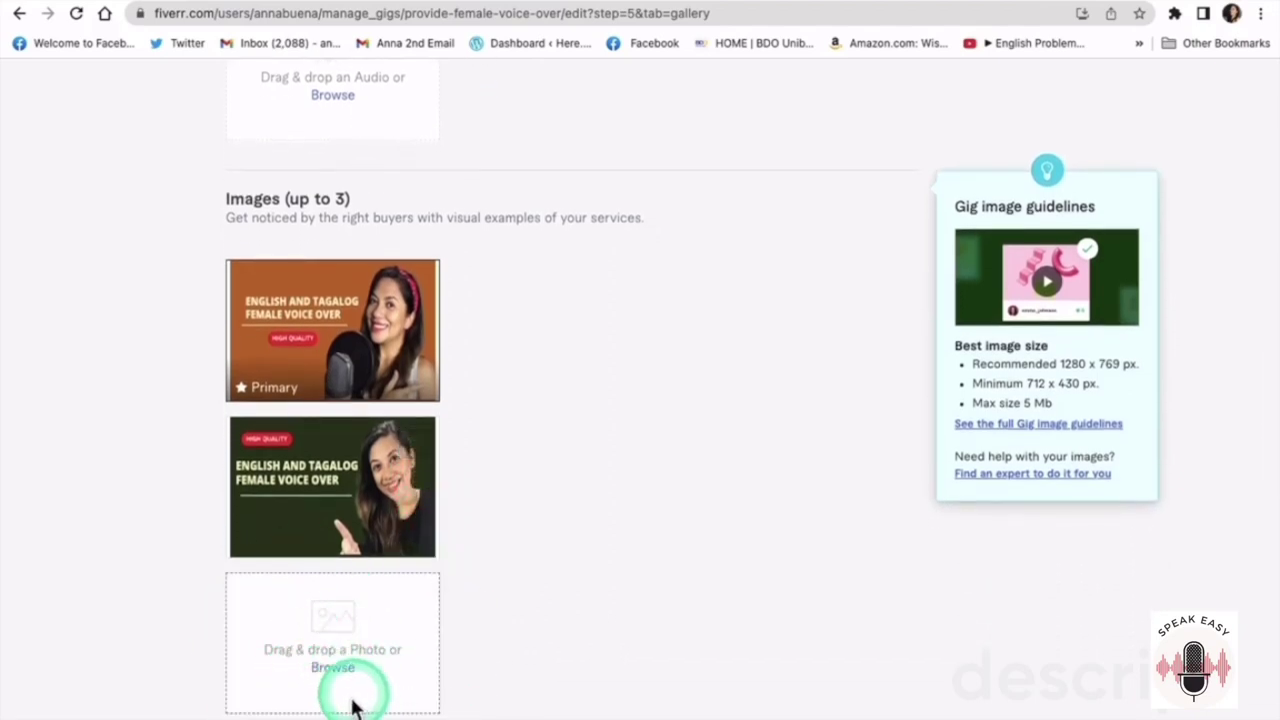
{"action": "scroll", "coordinate": [432, 590], "scroll_direction": "up", "scroll_amount": 2}
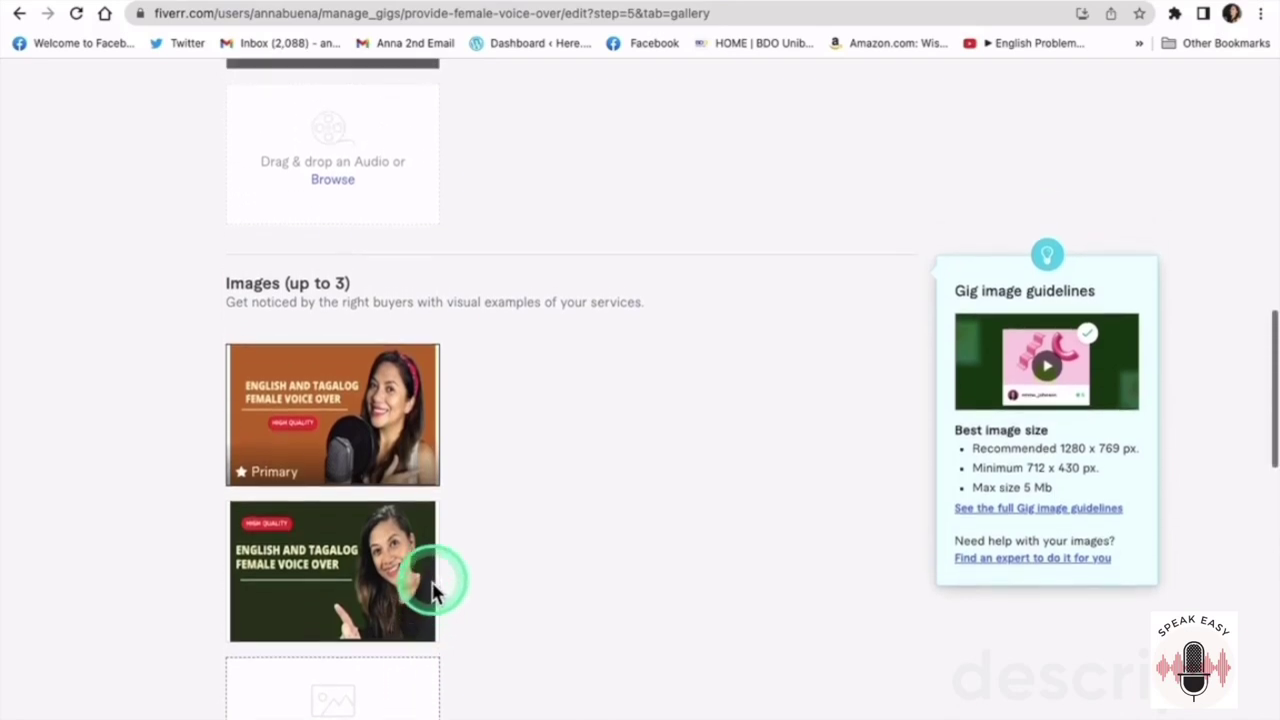
{"action": "scroll", "coordinate": [432, 590], "scroll_direction": "up", "scroll_amount": 7}
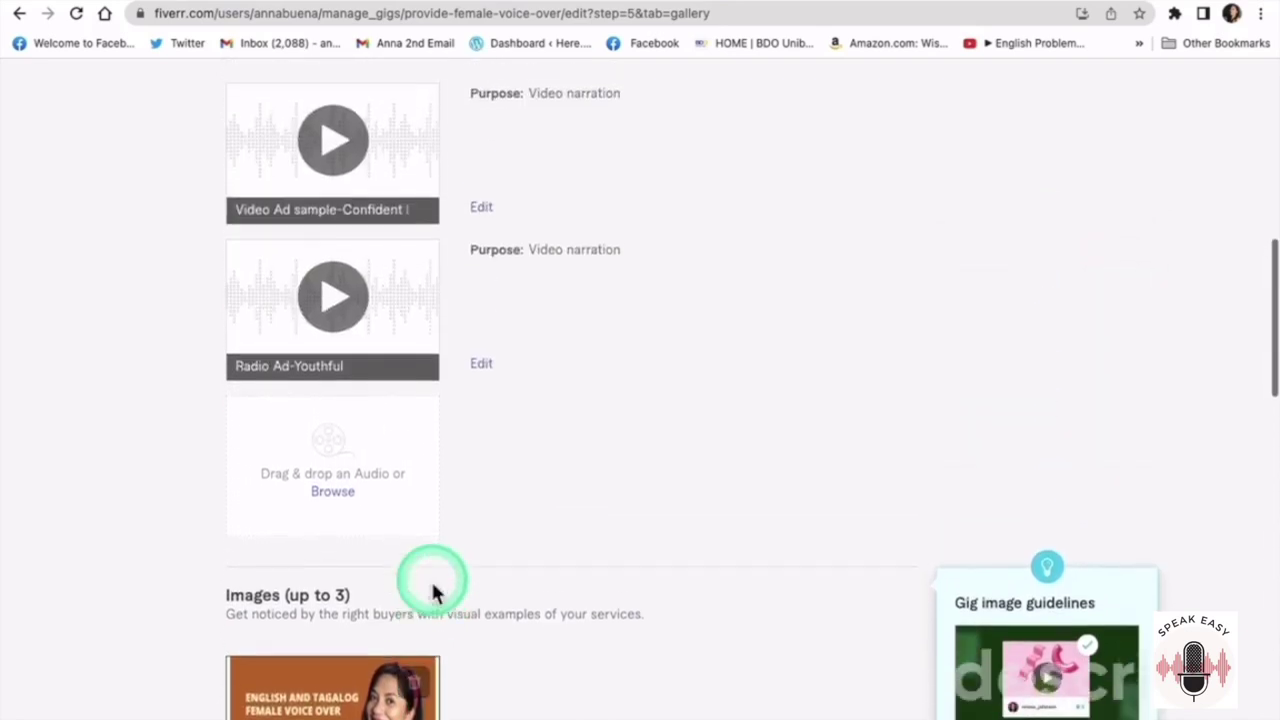
{"action": "scroll", "coordinate": [432, 590], "scroll_direction": "up", "scroll_amount": 3}
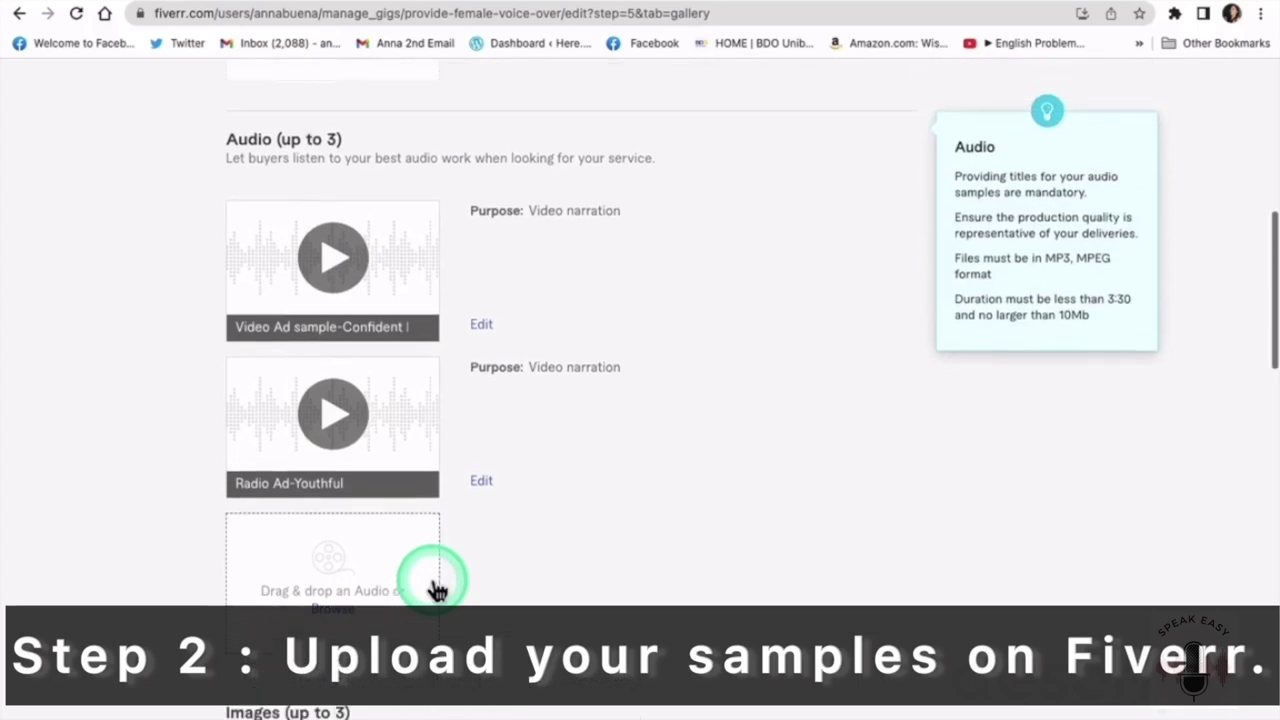
{"action": "scroll", "coordinate": [437, 590], "scroll_direction": "up", "scroll_amount": 1}
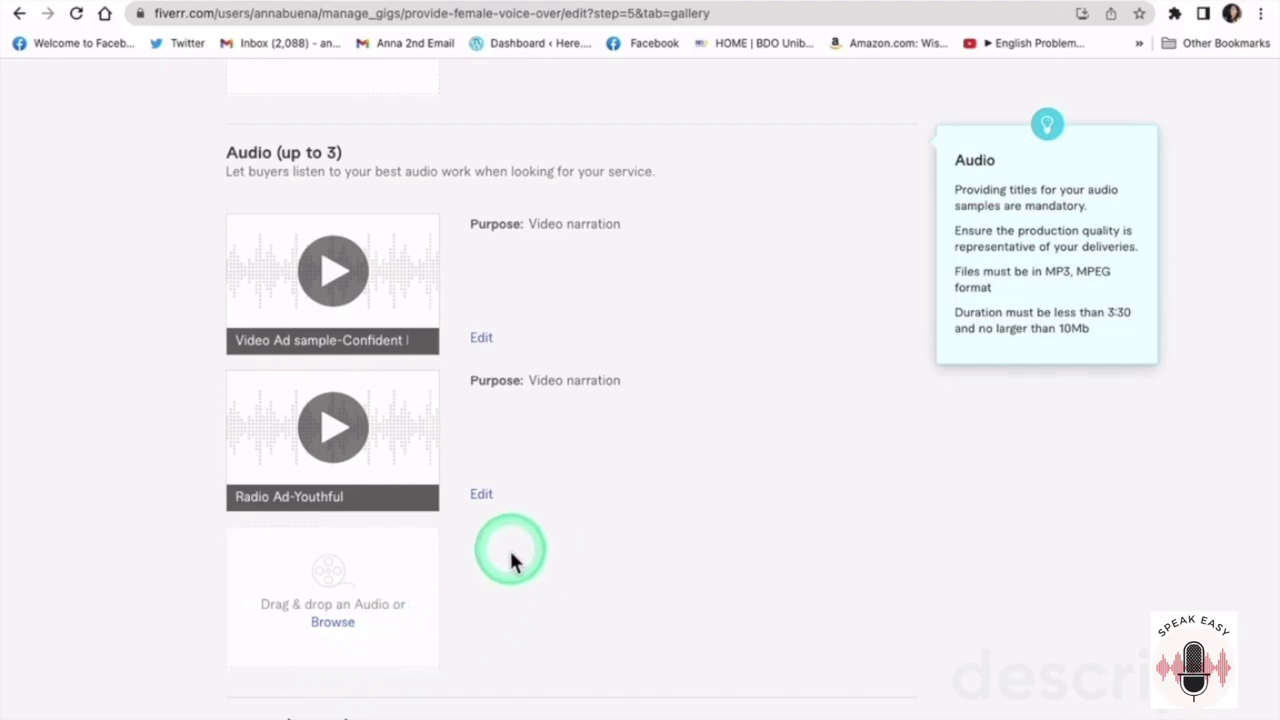
Step: Upload the Tagalog voice demo MP3 from the Desktop folder into the empty third audio slot
{"action": "left_click", "coordinate": [338, 624]}
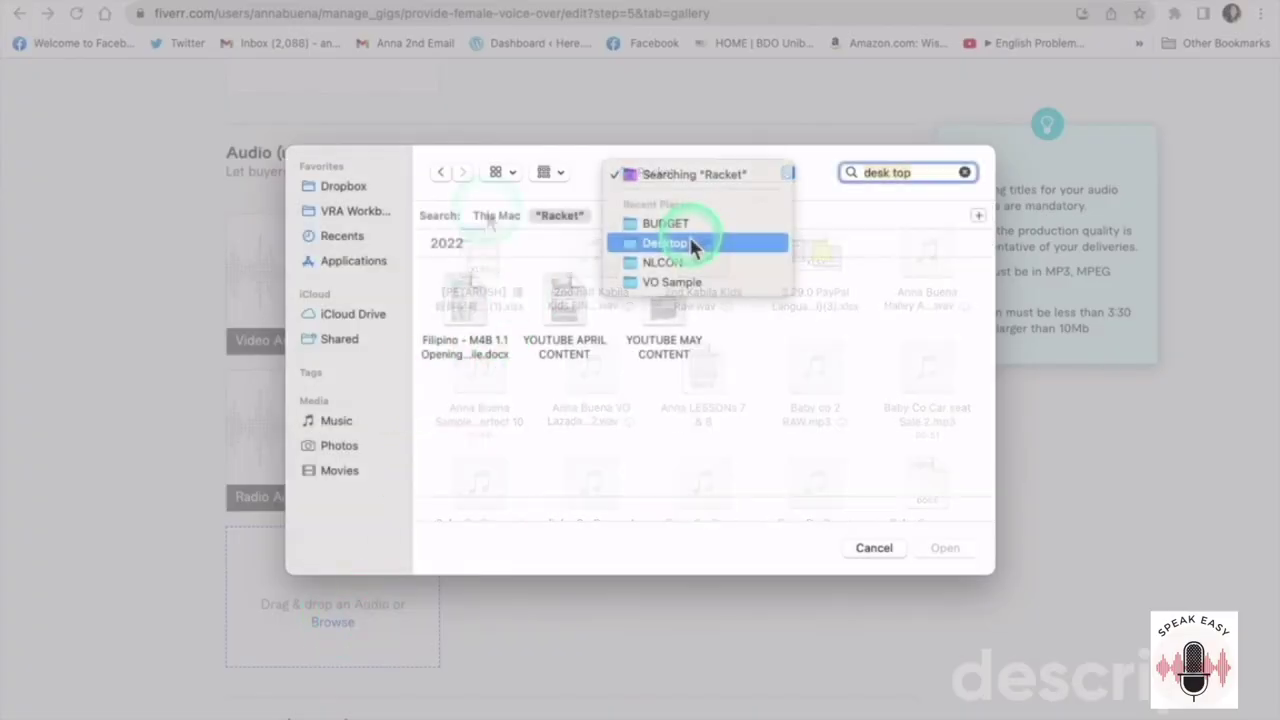
{"action": "left_click", "coordinate": [688, 238]}
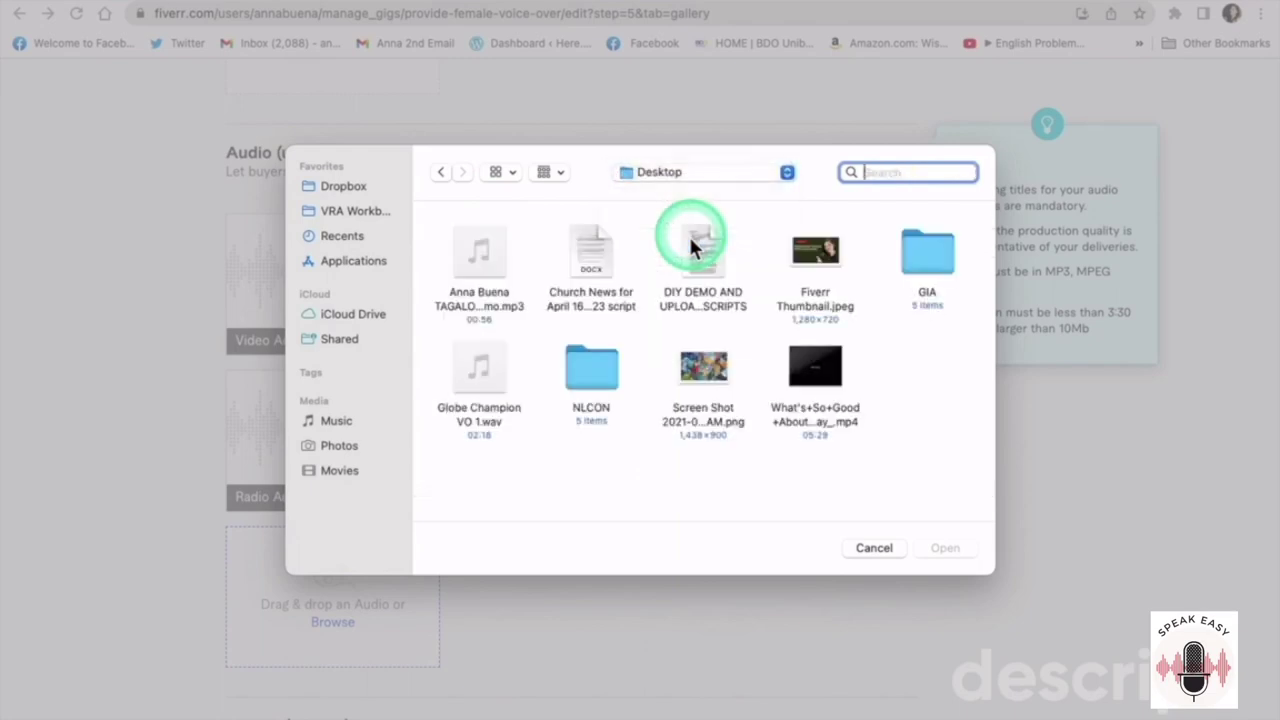
{"action": "left_click", "coordinate": [593, 410]}
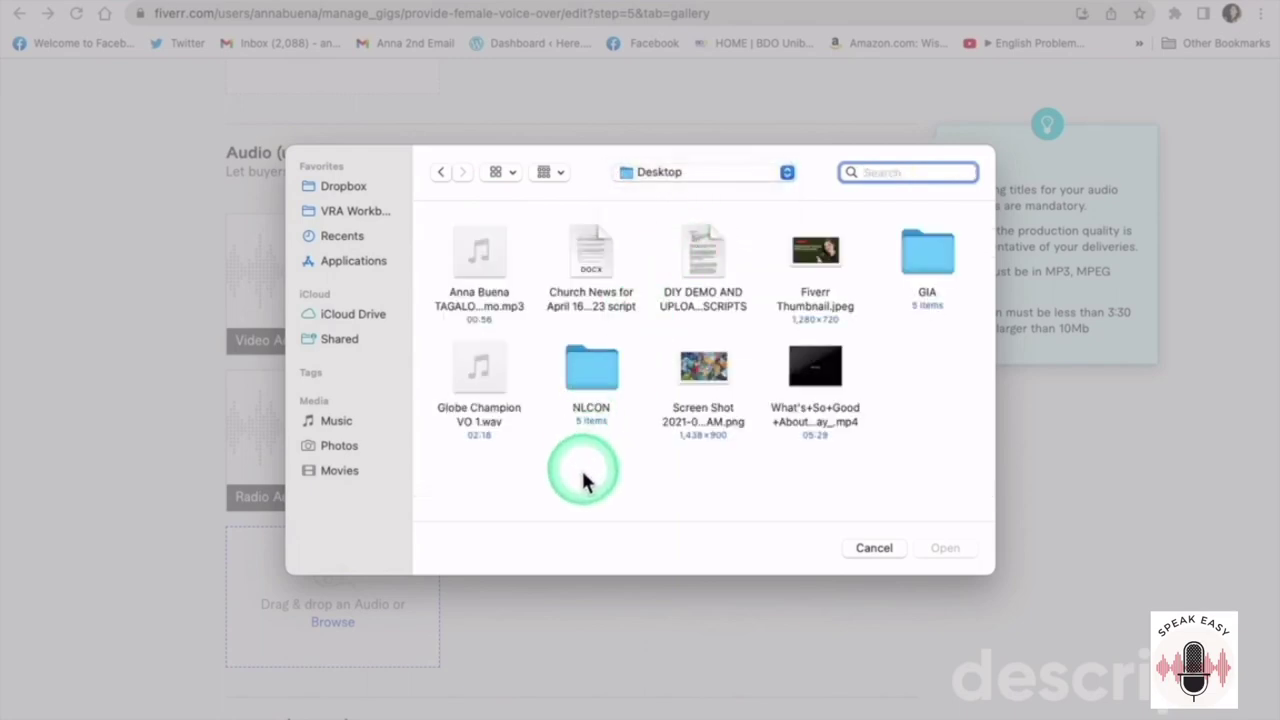
{"action": "mouse_move", "coordinate": [494, 282]}
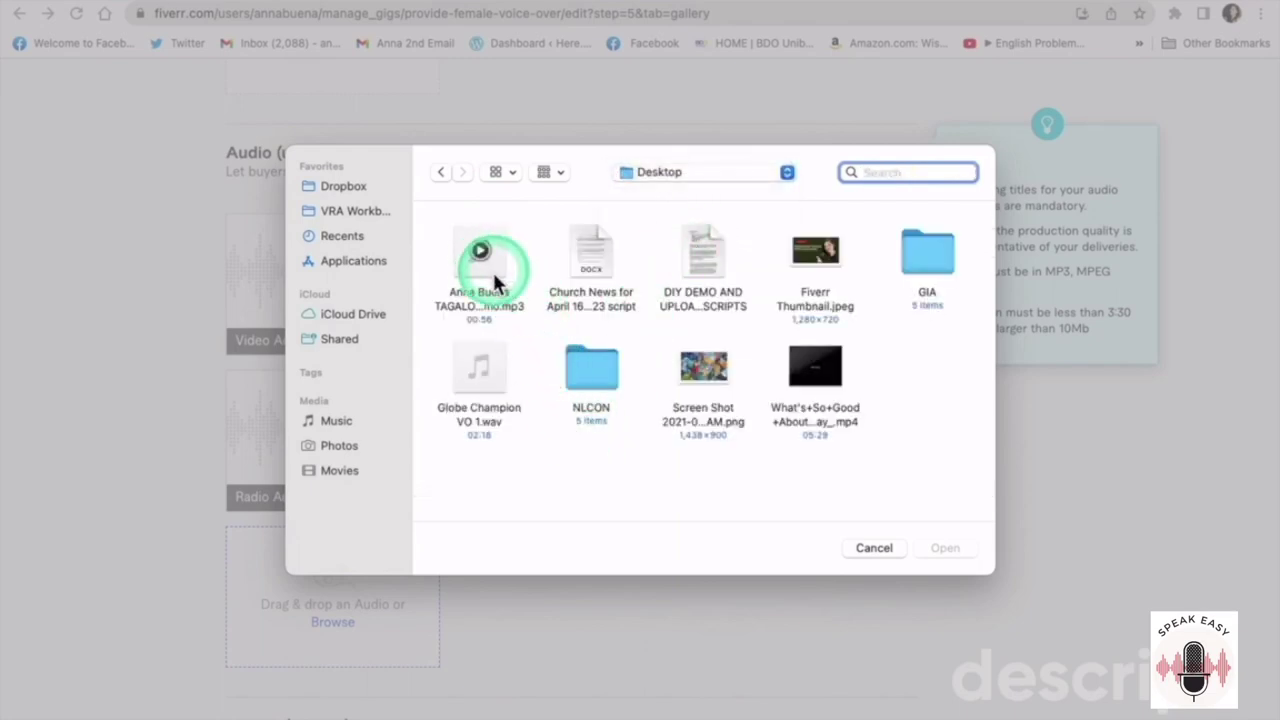
{"action": "left_click", "coordinate": [494, 282]}
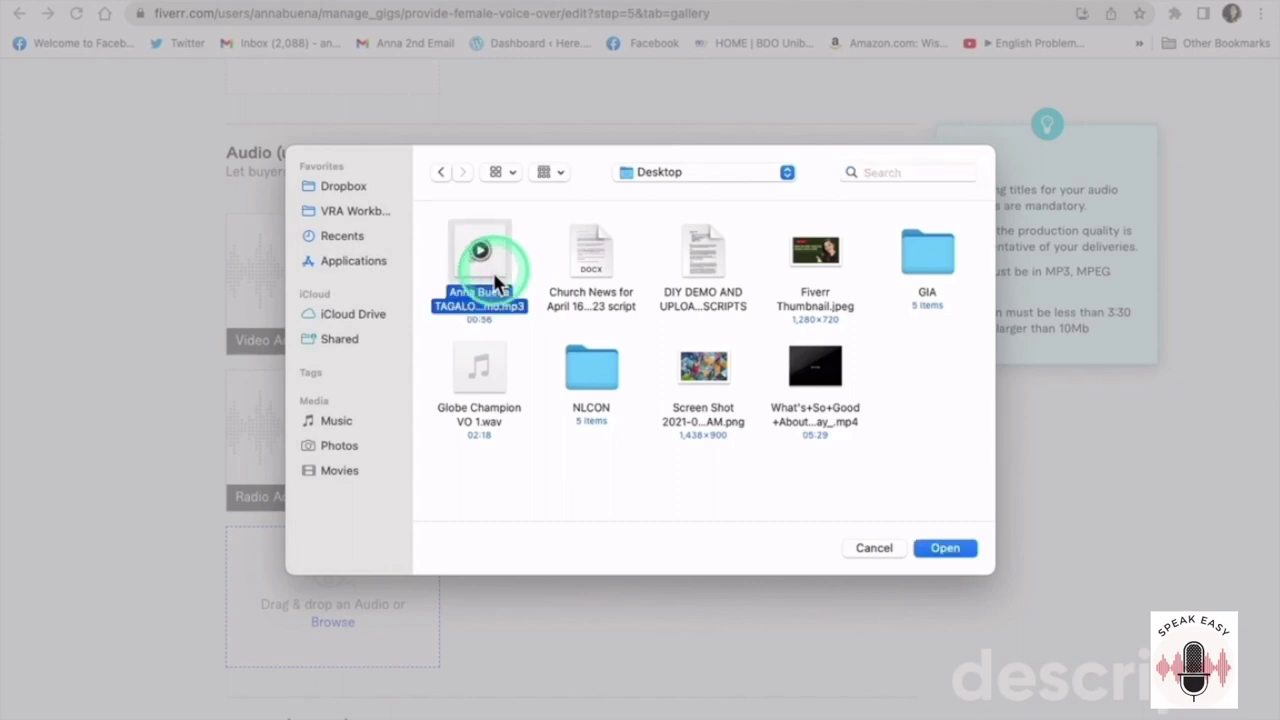
{"action": "left_click", "coordinate": [945, 548]}
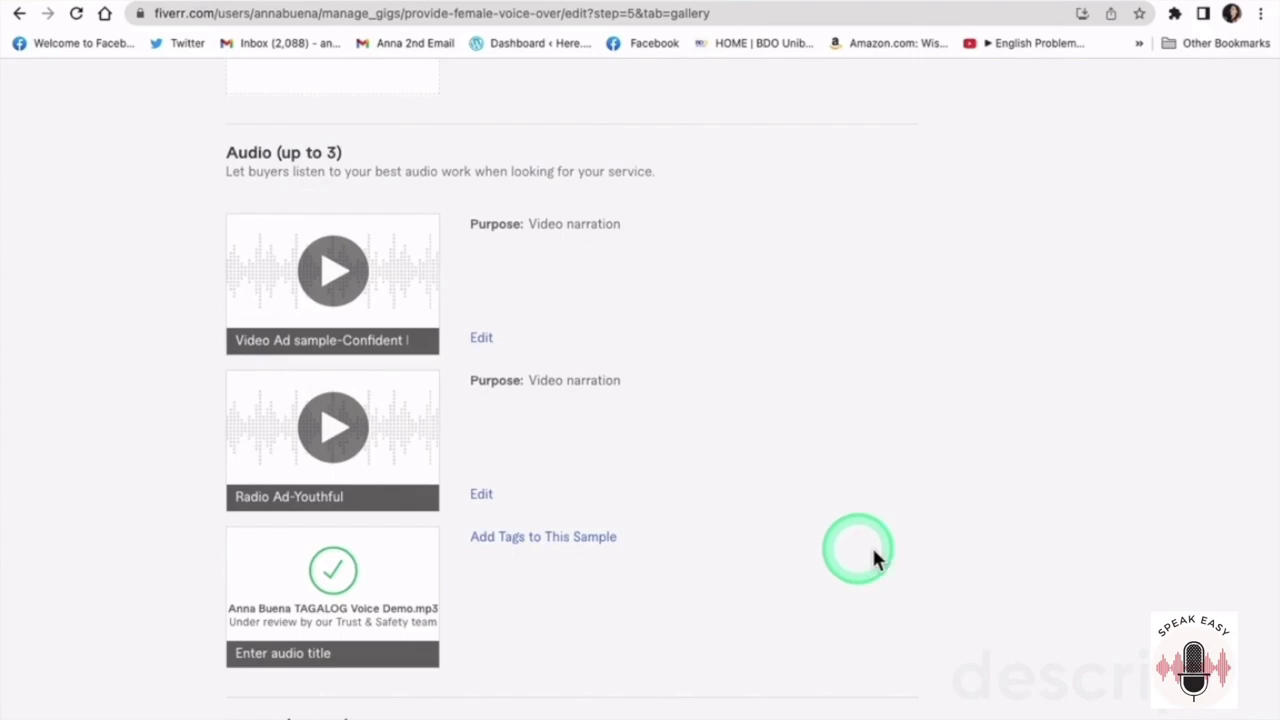
Step: Delete the newly uploaded Tagalog voice demo from the gig's audio samples
{"action": "mouse_move", "coordinate": [505, 615]}
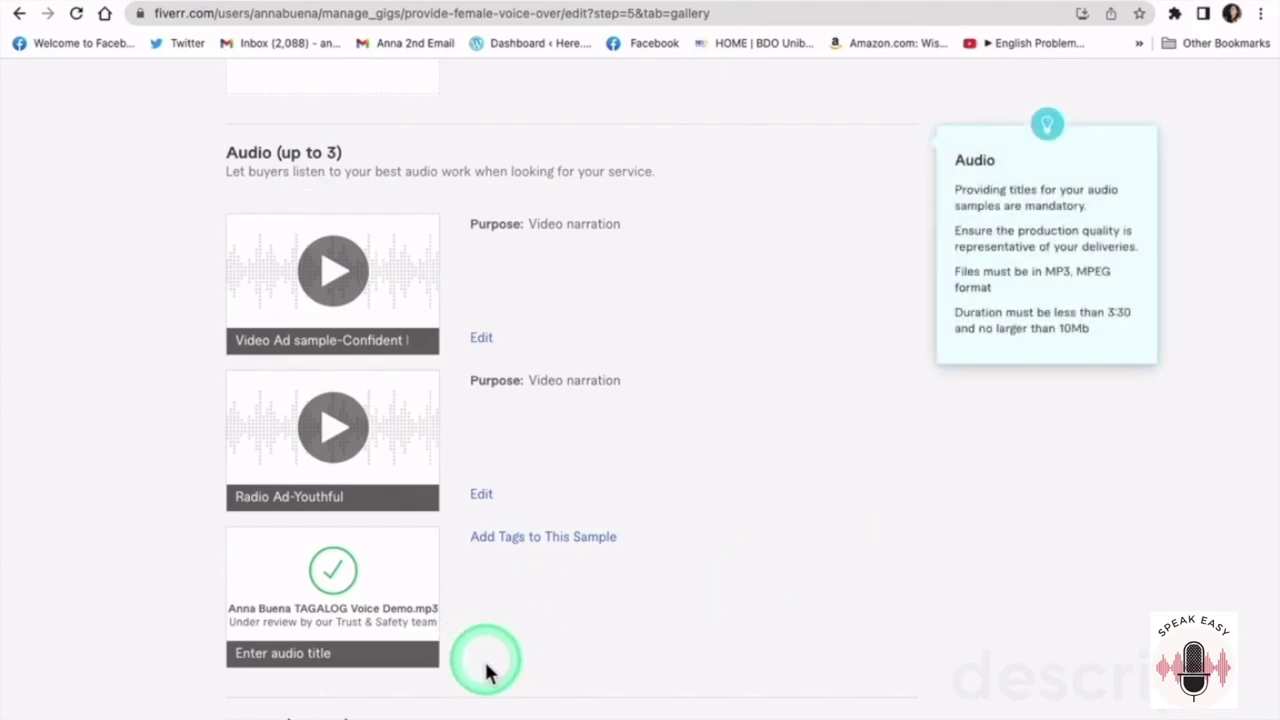
{"action": "left_click", "coordinate": [413, 556]}
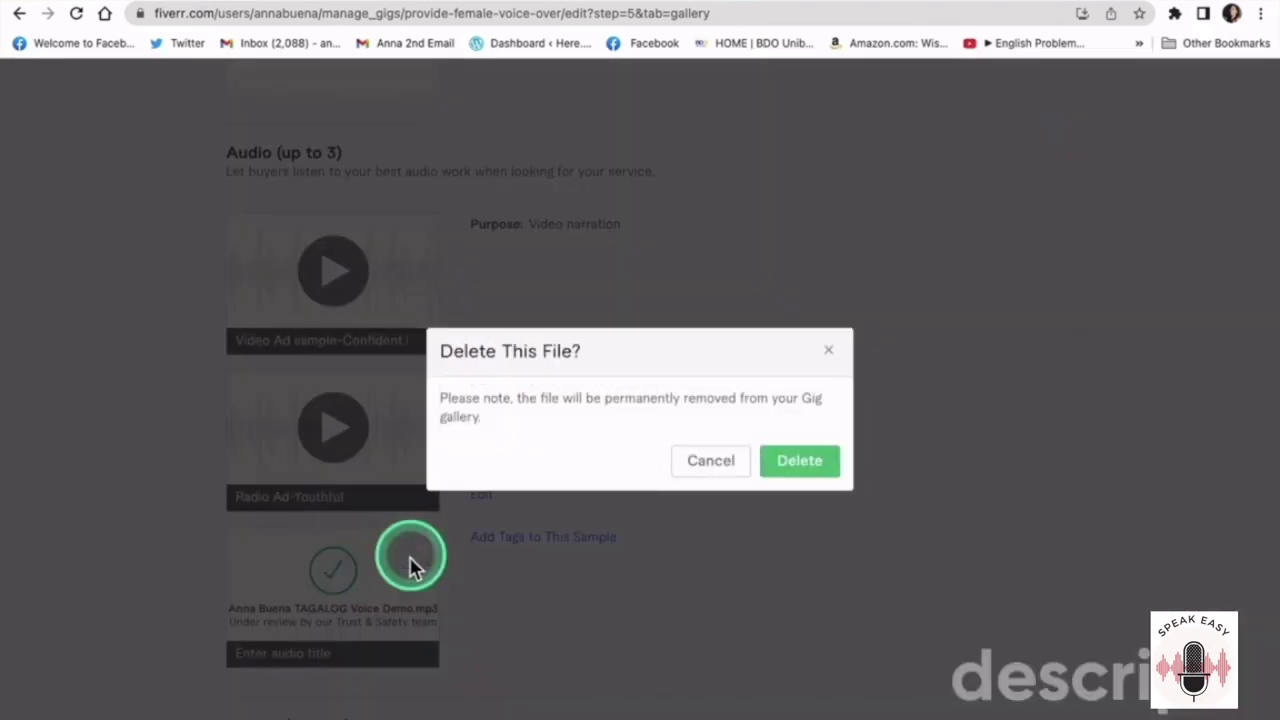
{"action": "left_click", "coordinate": [799, 468]}
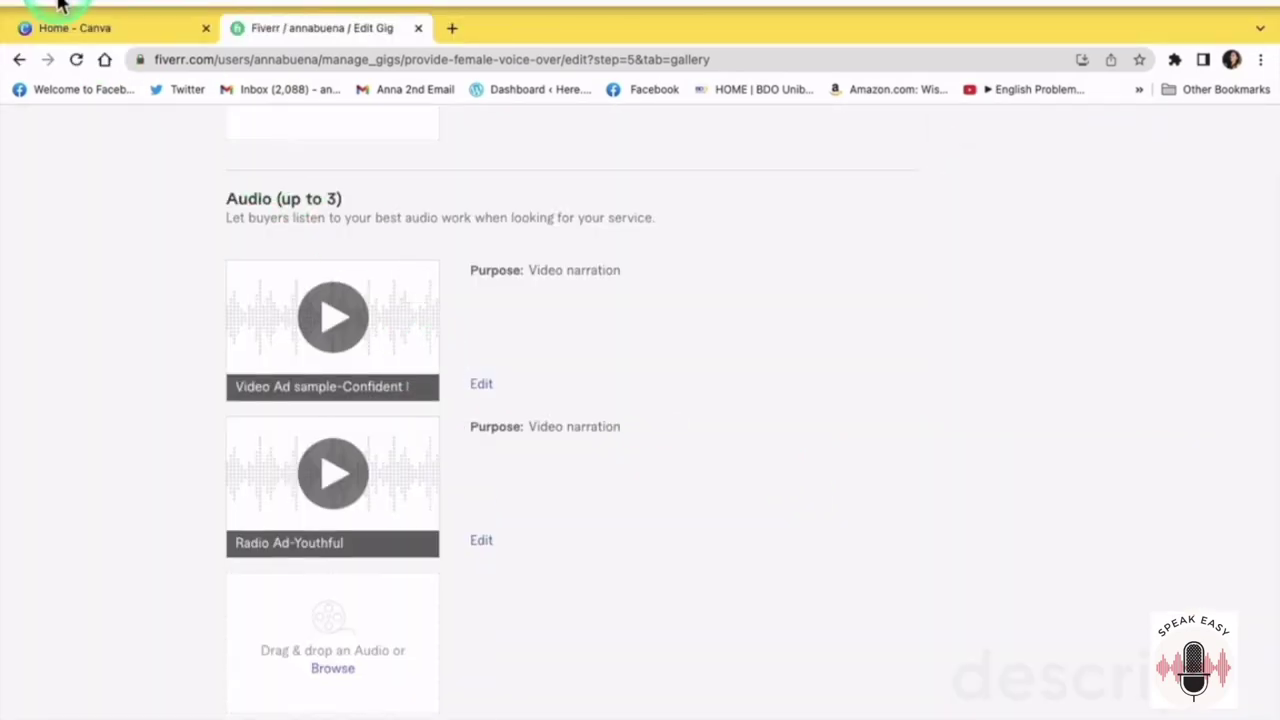
Step: Shrink the browser window, drop the Tagalog voice demo MP3 from the desktop into the empty audio slot, and restore the window
{"action": "left_click", "coordinate": [58, 5]}
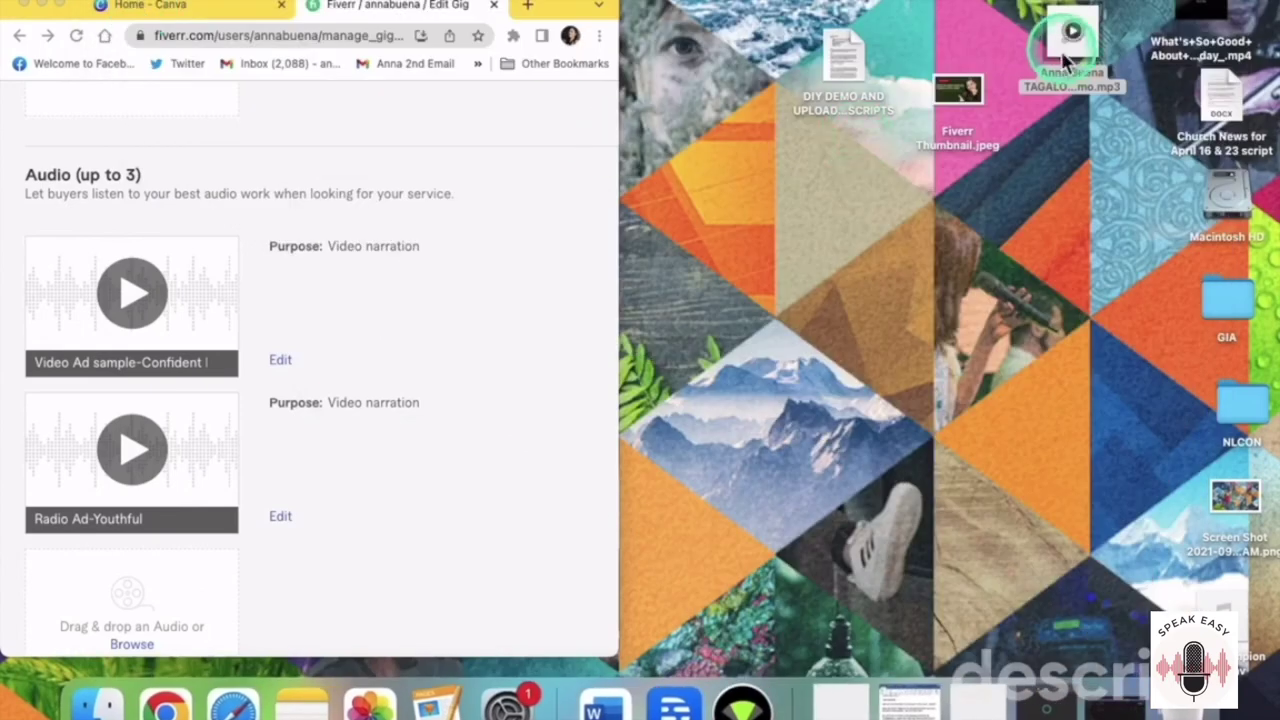
{"action": "left_click_drag", "start_coordinate": [1065, 60], "coordinate": [109, 599]}
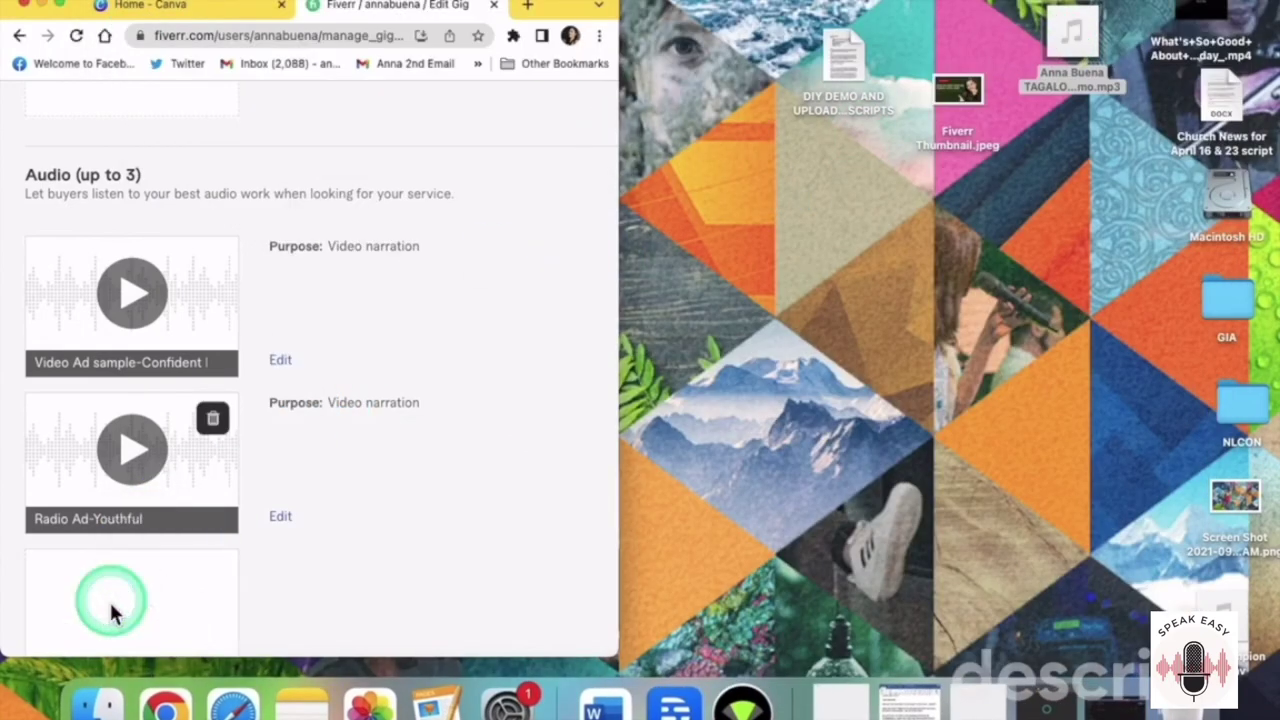
{"action": "left_click", "coordinate": [57, 8]}
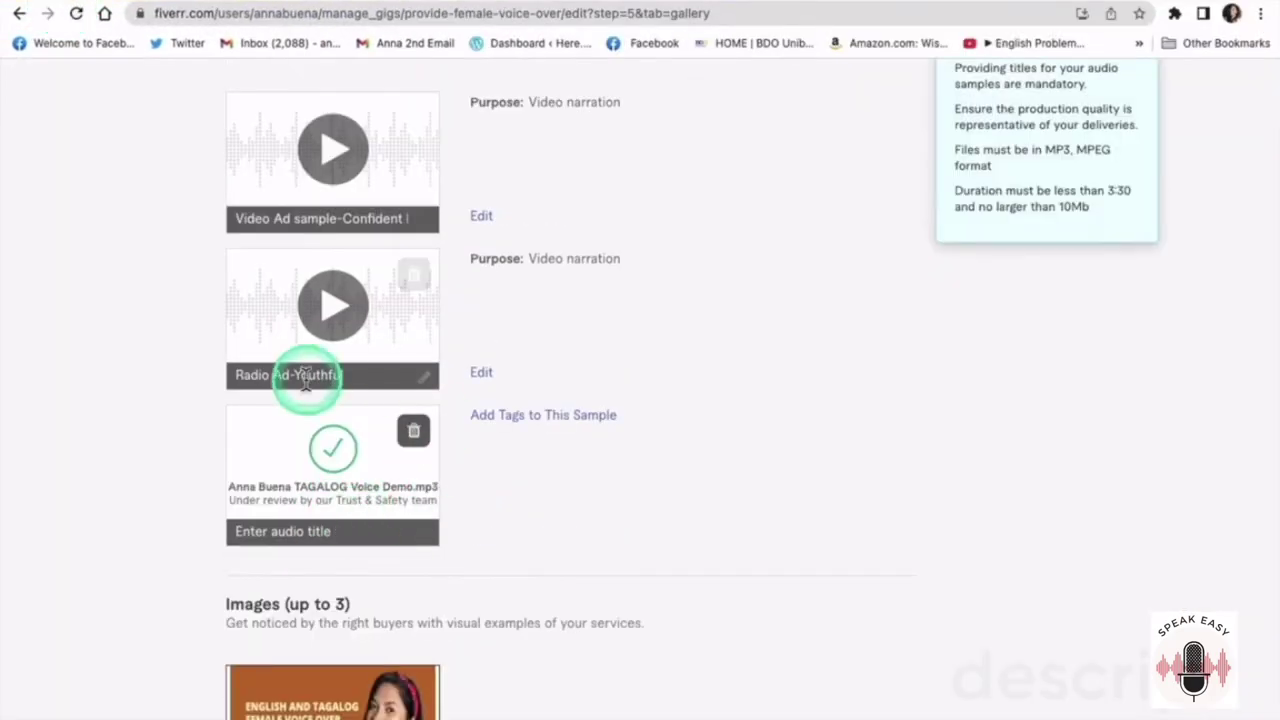
Step: Title the new audio sample "TAGALOG Demo Reel" and set its purpose to Video narration
{"action": "left_click", "coordinate": [340, 531]}
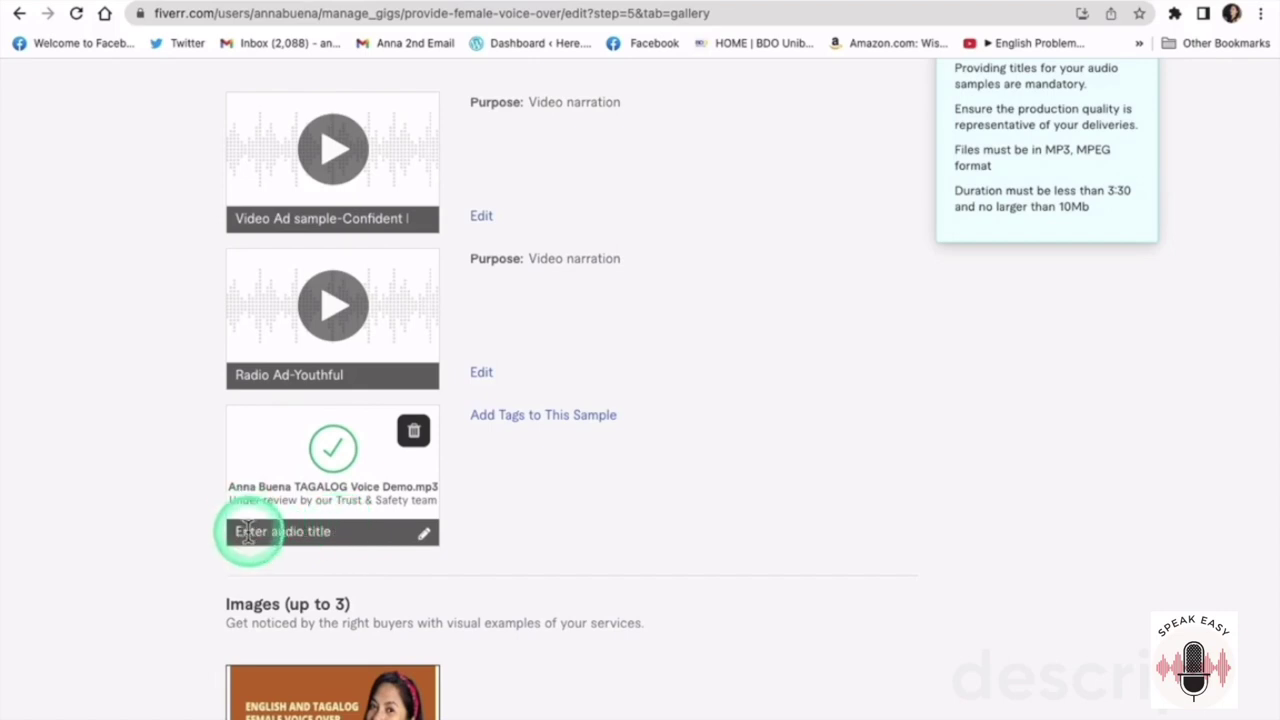
{"action": "mouse_move", "coordinate": [422, 537]}
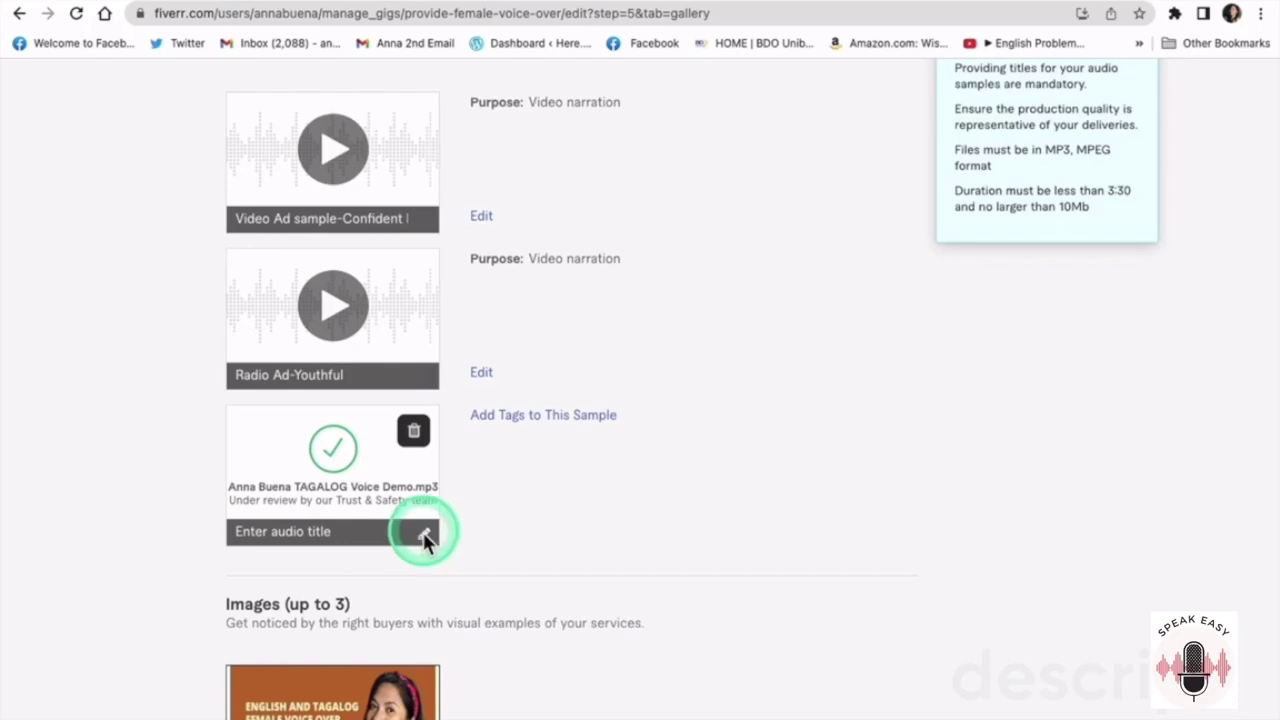
{"action": "left_click", "coordinate": [350, 531]}
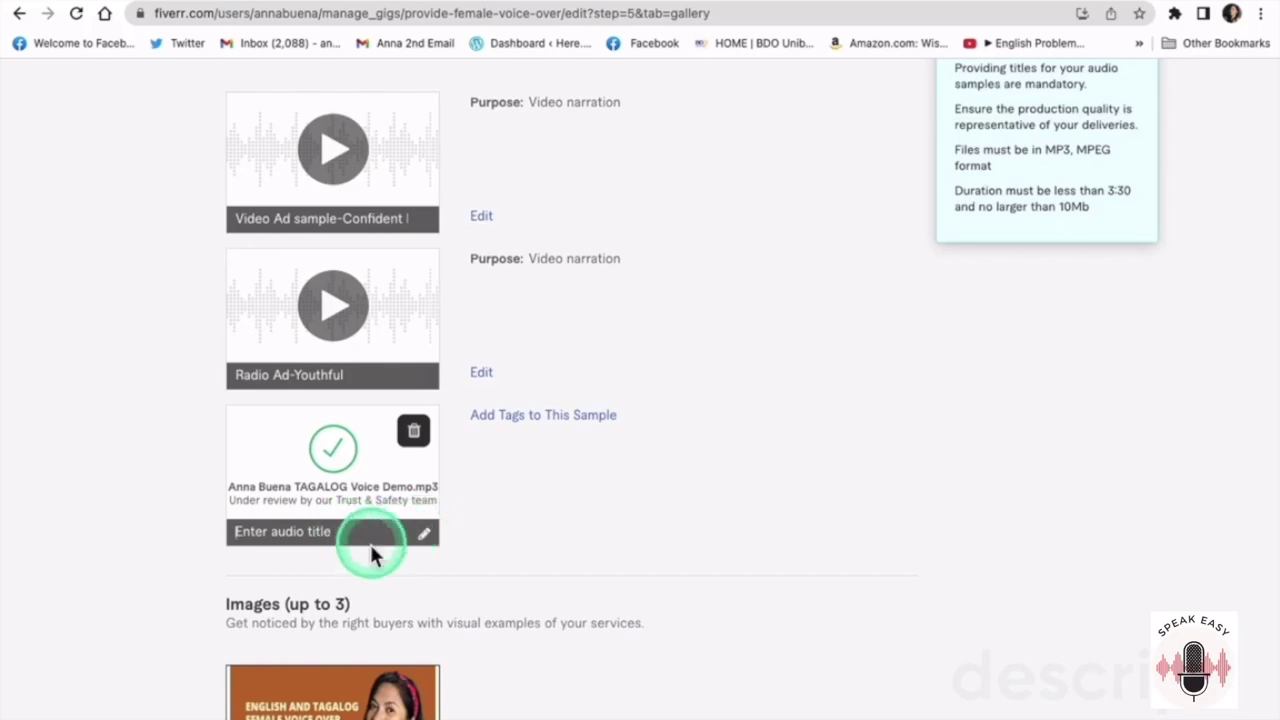
{"action": "type", "text": "TAGALOG D"}
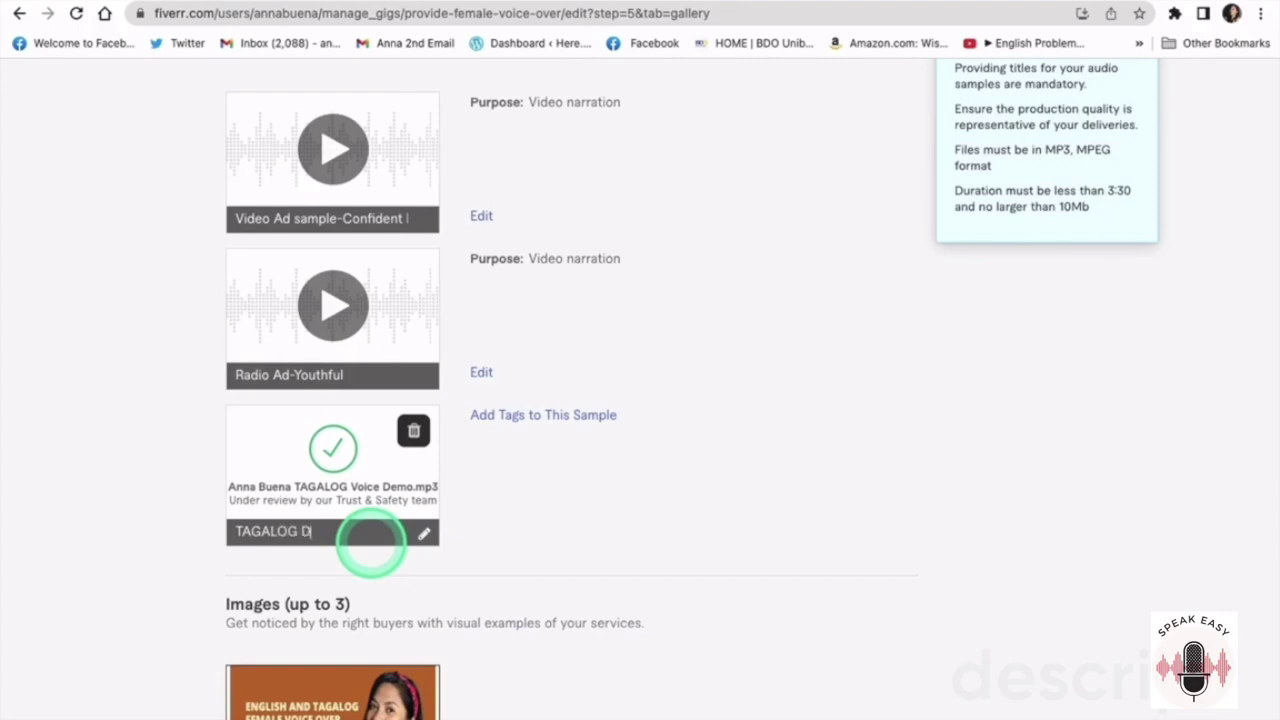
{"action": "type", "text": "emo Reel"}
{"action": "left_click", "coordinate": [598, 501]}
Step: Check the gallery's audio, image and document sections, save the gig's changes and open its preview
{"action": "scroll", "coordinate": [598, 501], "scroll_direction": "down", "scroll_amount": 1}
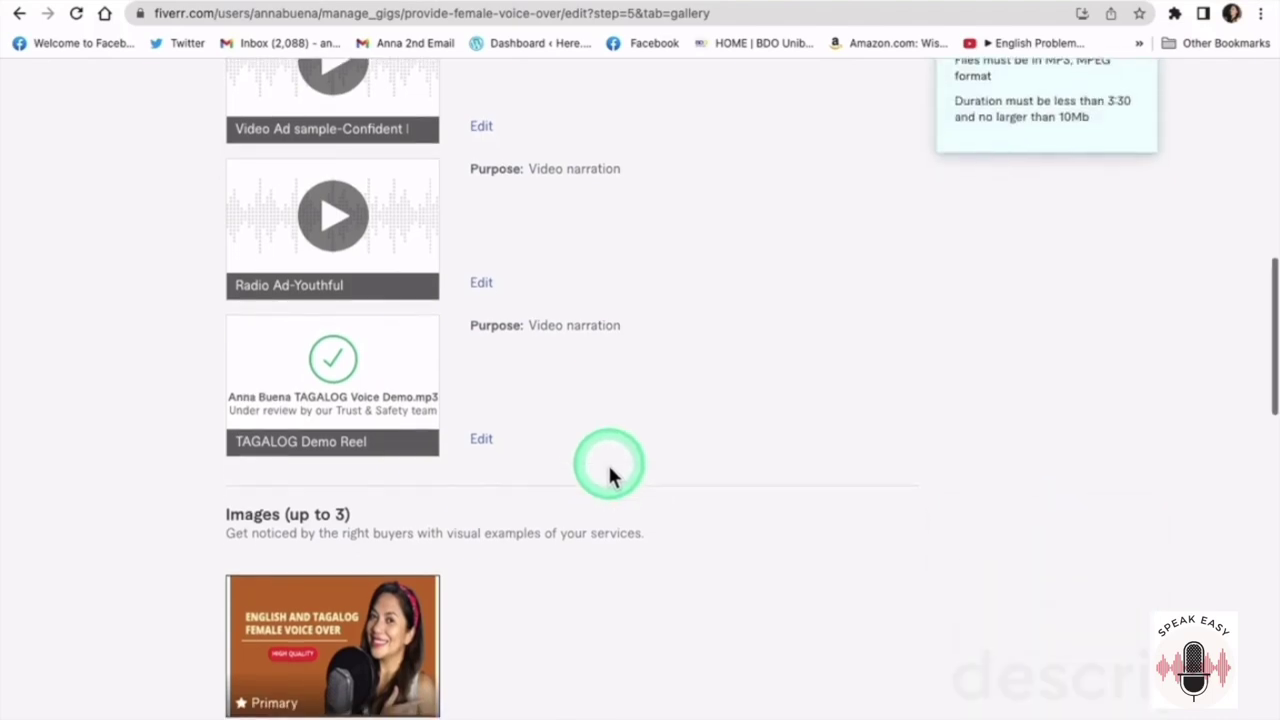
{"action": "scroll", "coordinate": [609, 472], "scroll_direction": "down", "scroll_amount": 5}
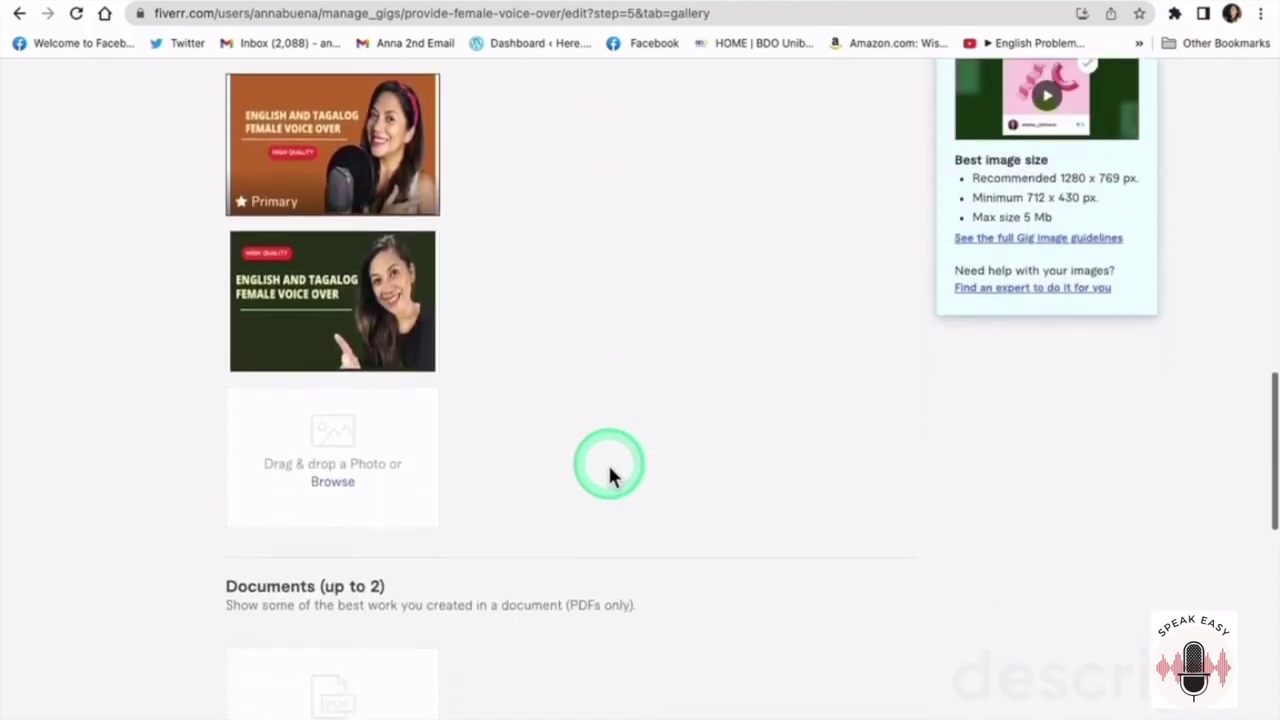
{"action": "scroll", "coordinate": [607, 462], "scroll_direction": "up", "scroll_amount": 10}
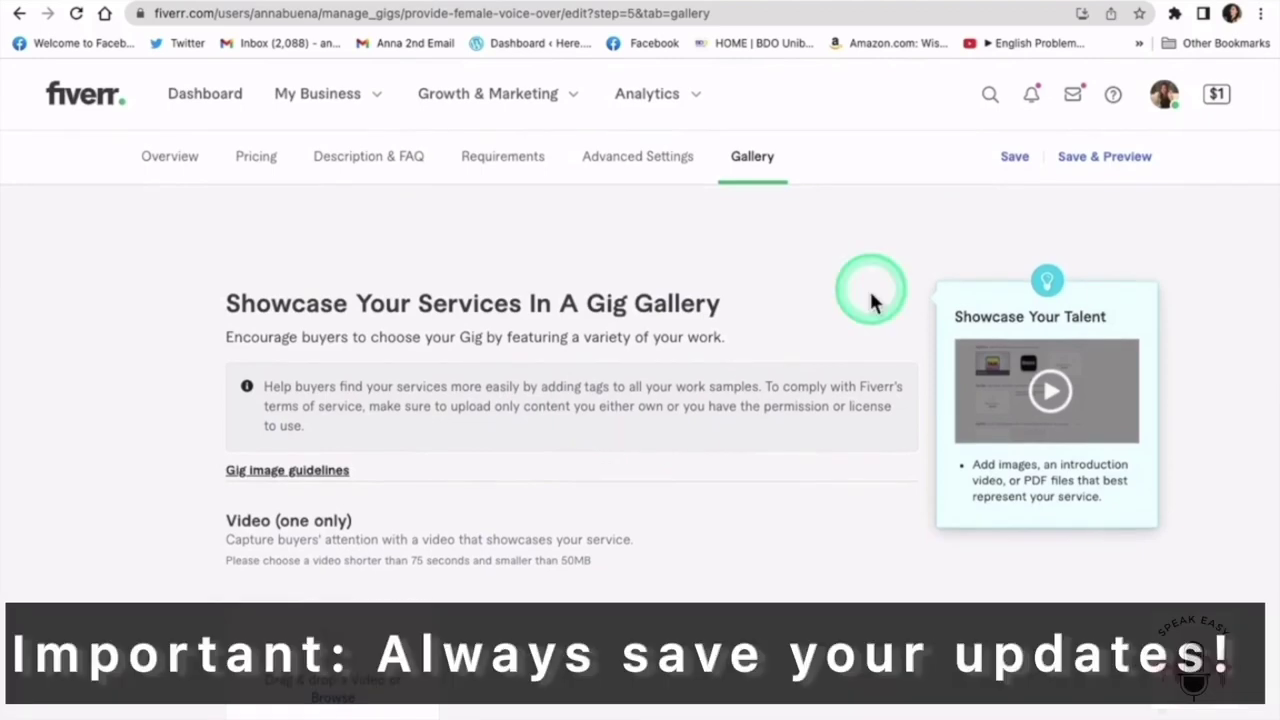
{"action": "left_click", "coordinate": [1077, 162]}
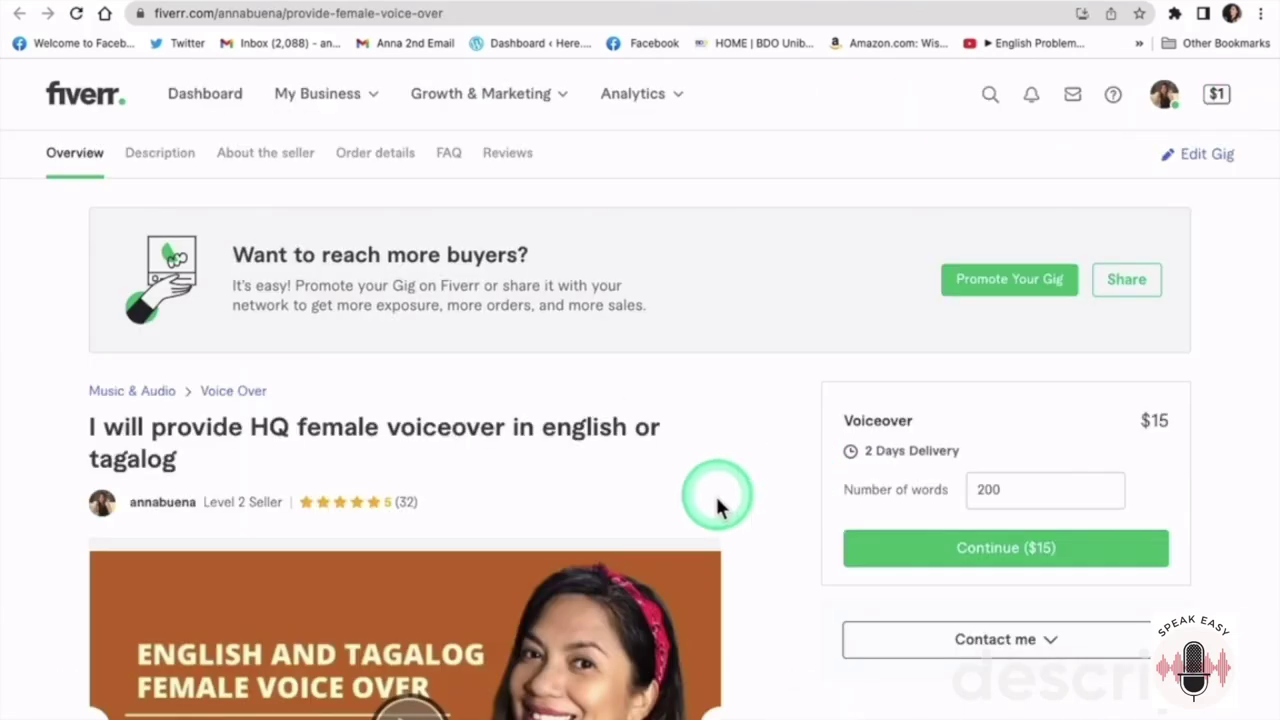
Step: Play the Tagalog demo reel in the gig preview's media gallery and pause it
{"action": "scroll", "coordinate": [715, 493], "scroll_direction": "down", "scroll_amount": 5}
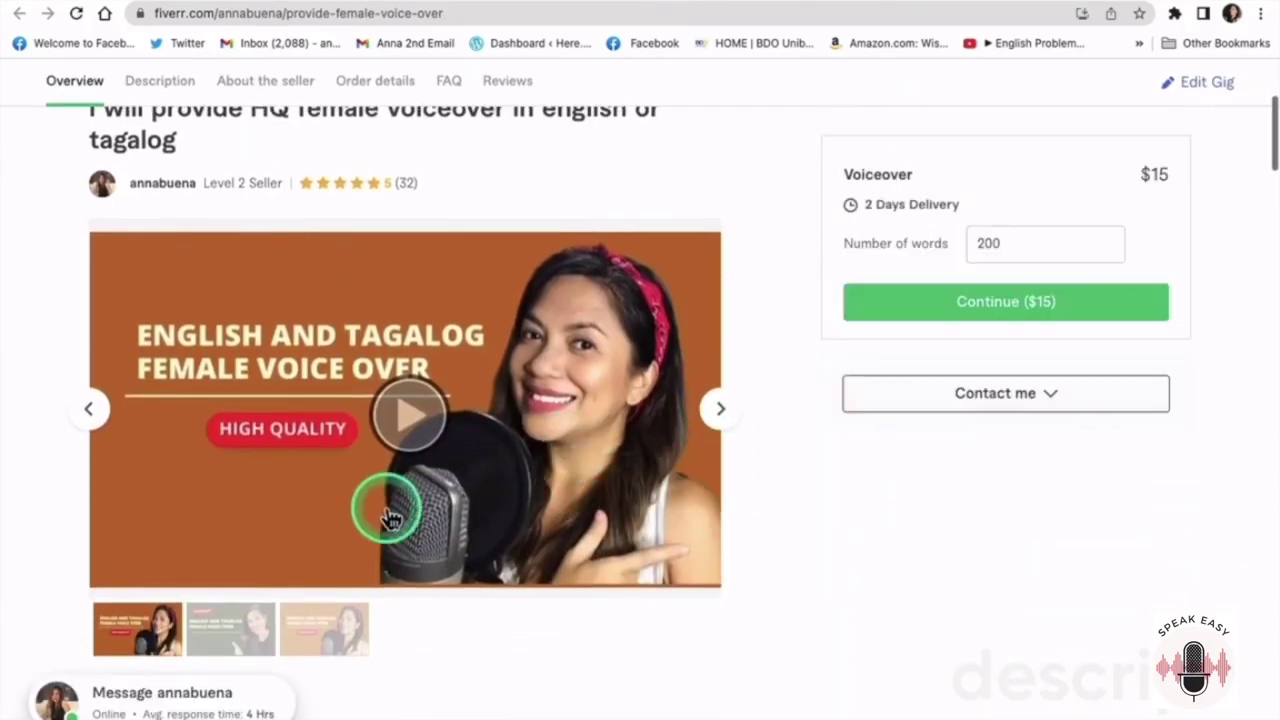
{"action": "left_click", "coordinate": [418, 415]}
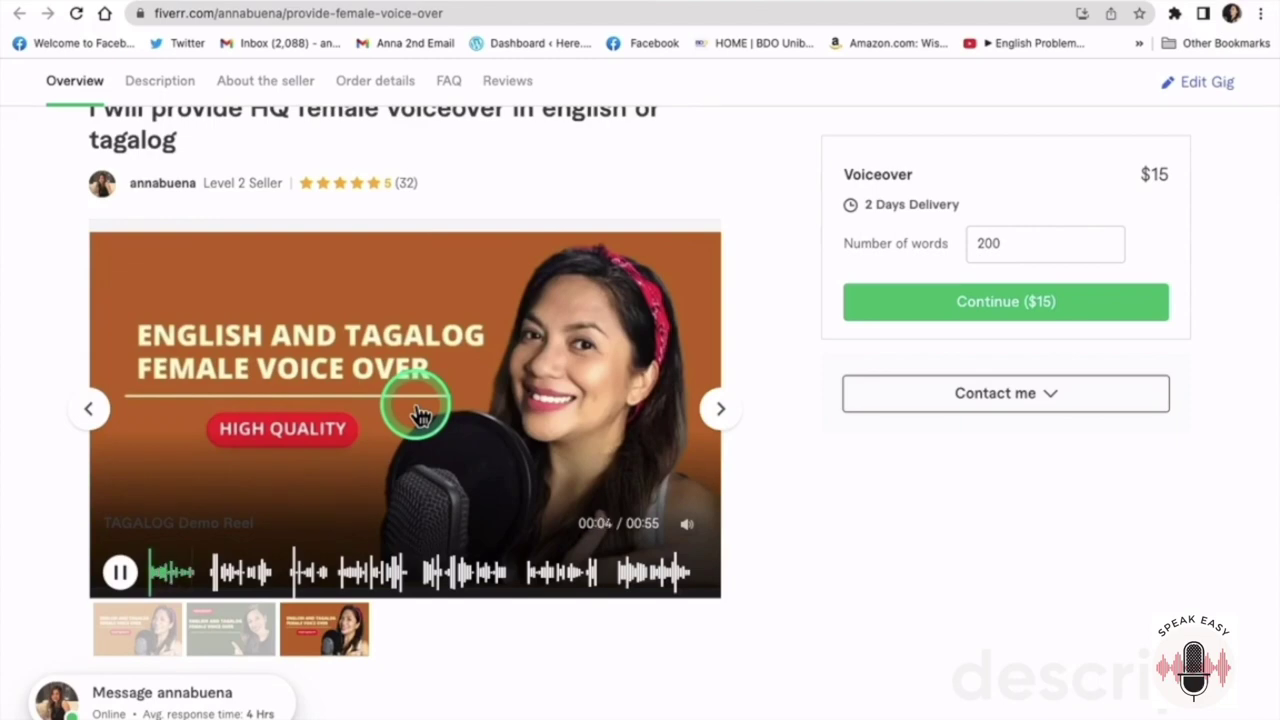
{"action": "left_click", "coordinate": [114, 523]}
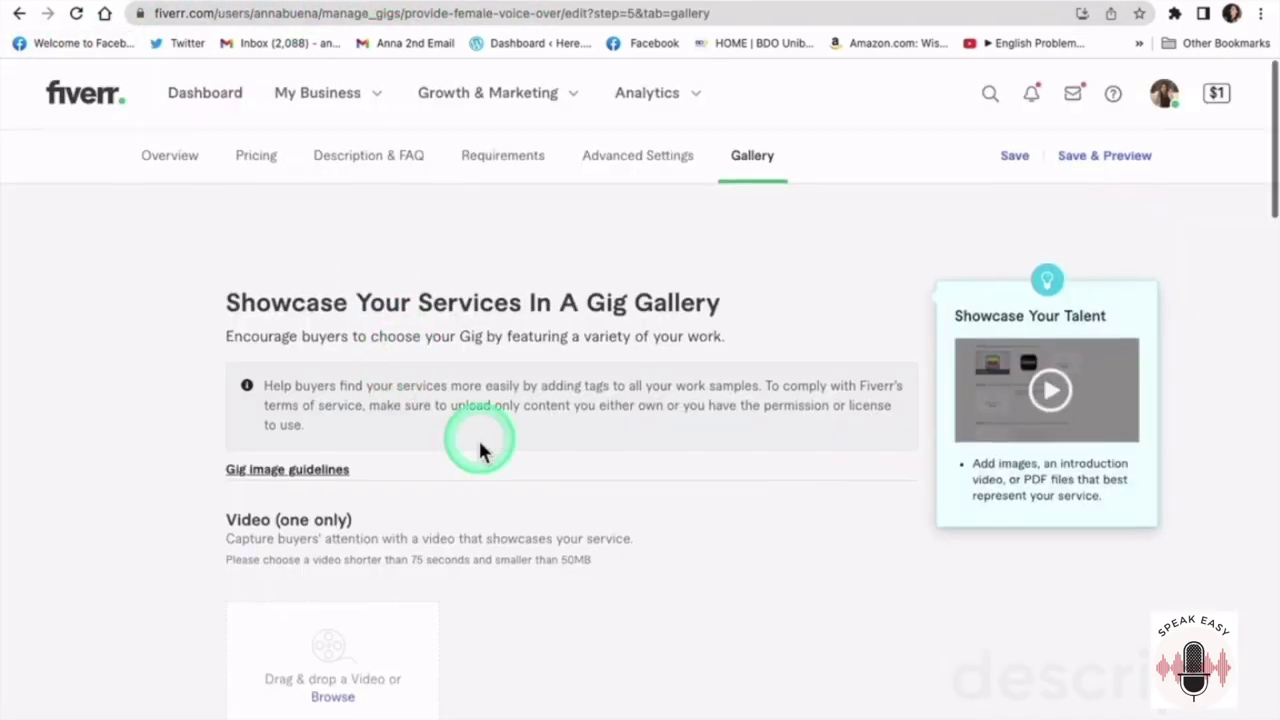
Step: Open the orange "English and Tagalog Female Voice Over" thumbnail design in Canva and delete its portrait photo with the microphone
{"action": "scroll", "coordinate": [478, 437], "scroll_direction": "down", "scroll_amount": 2}
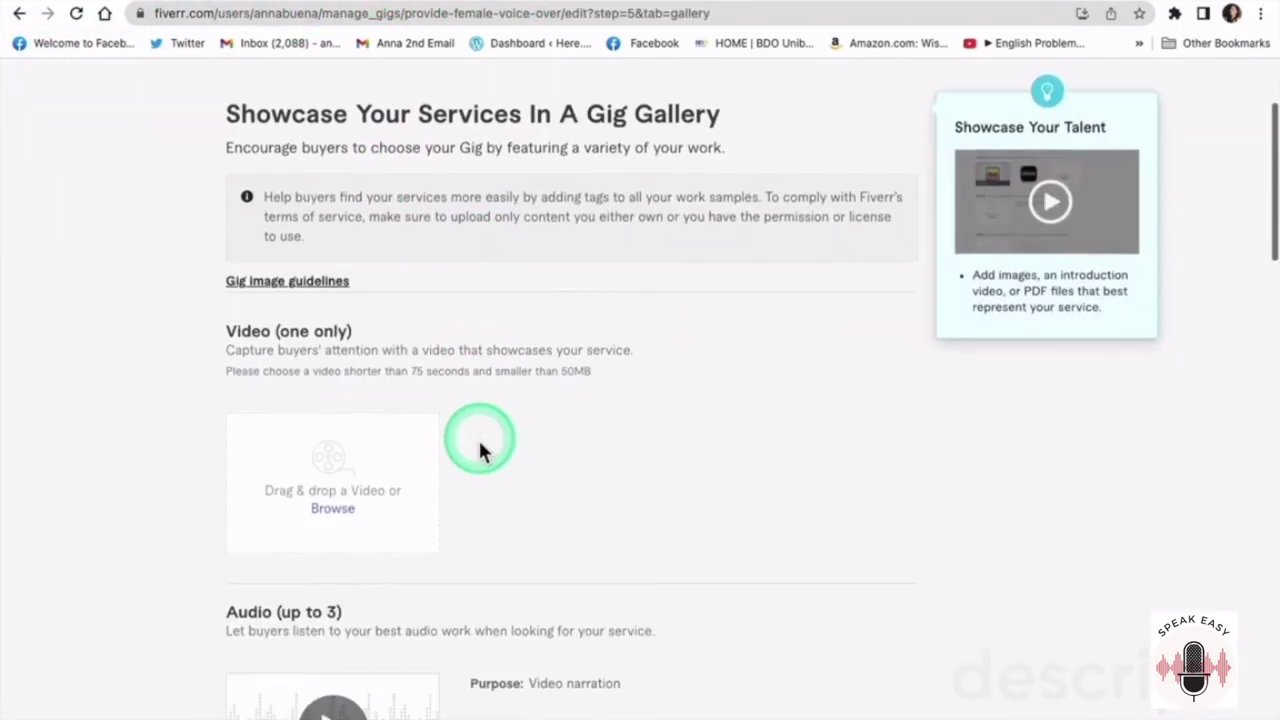
{"action": "scroll", "coordinate": [478, 437], "scroll_direction": "down", "scroll_amount": 10}
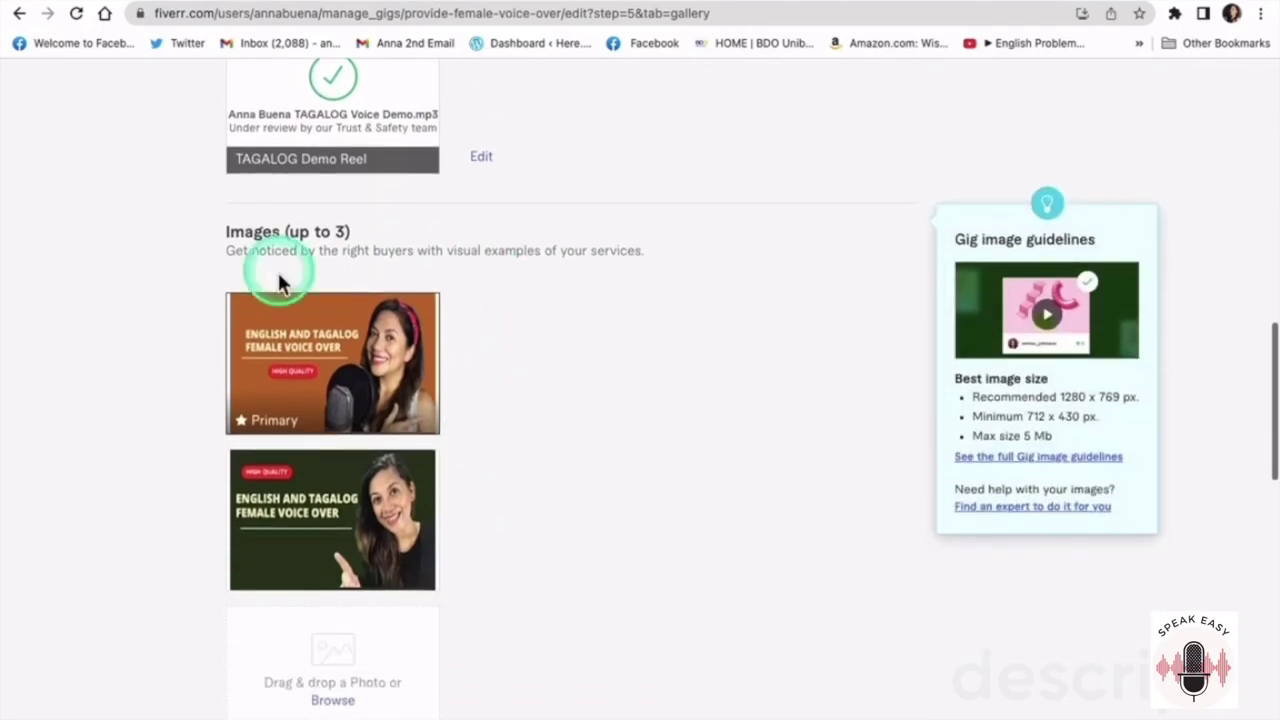
{"action": "mouse_move", "coordinate": [203, 388]}
{"action": "scroll", "coordinate": [499, 426], "scroll_direction": "down", "scroll_amount": 2}
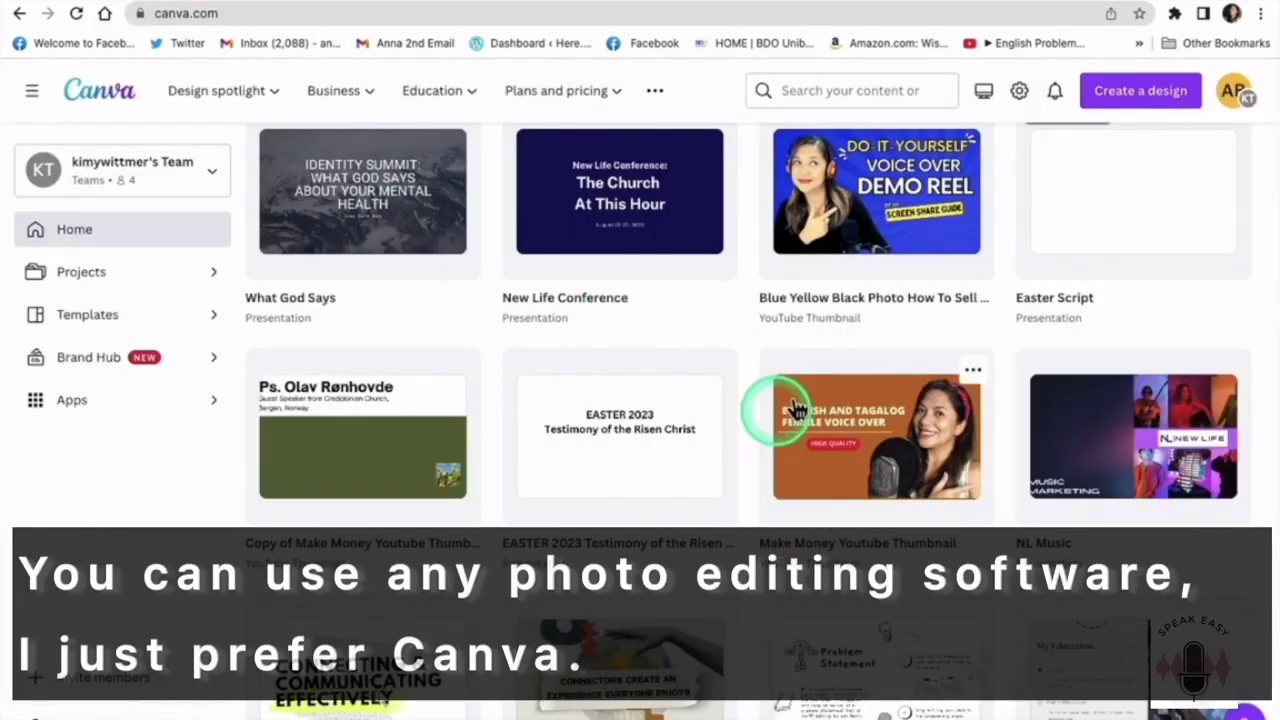
{"action": "left_click", "coordinate": [866, 482]}
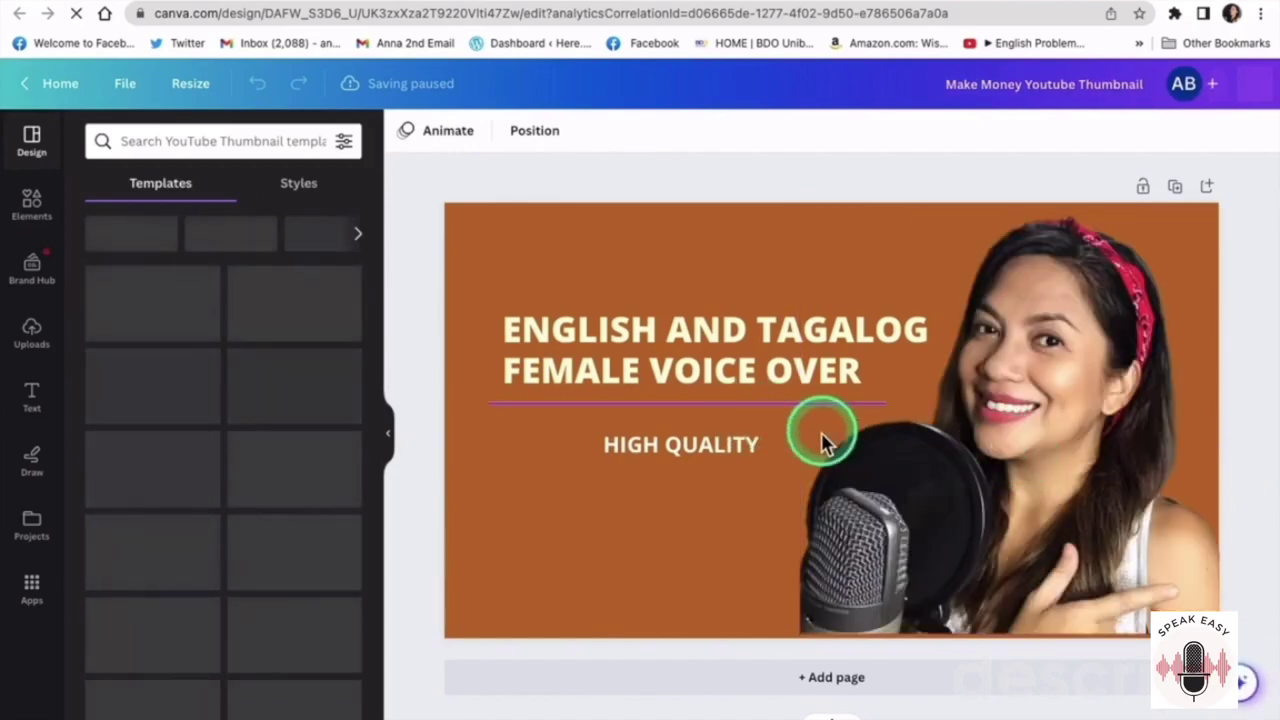
{"action": "left_click", "coordinate": [970, 470]}
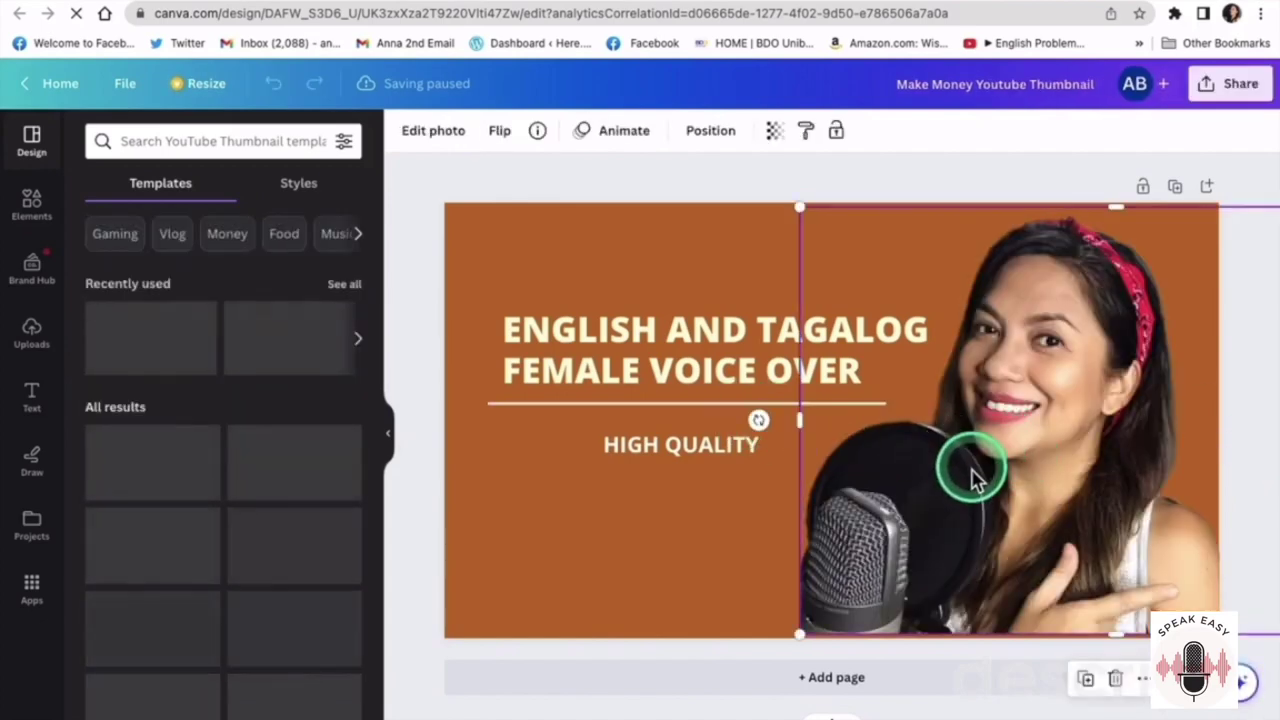
{"action": "key", "text": "Delete"}
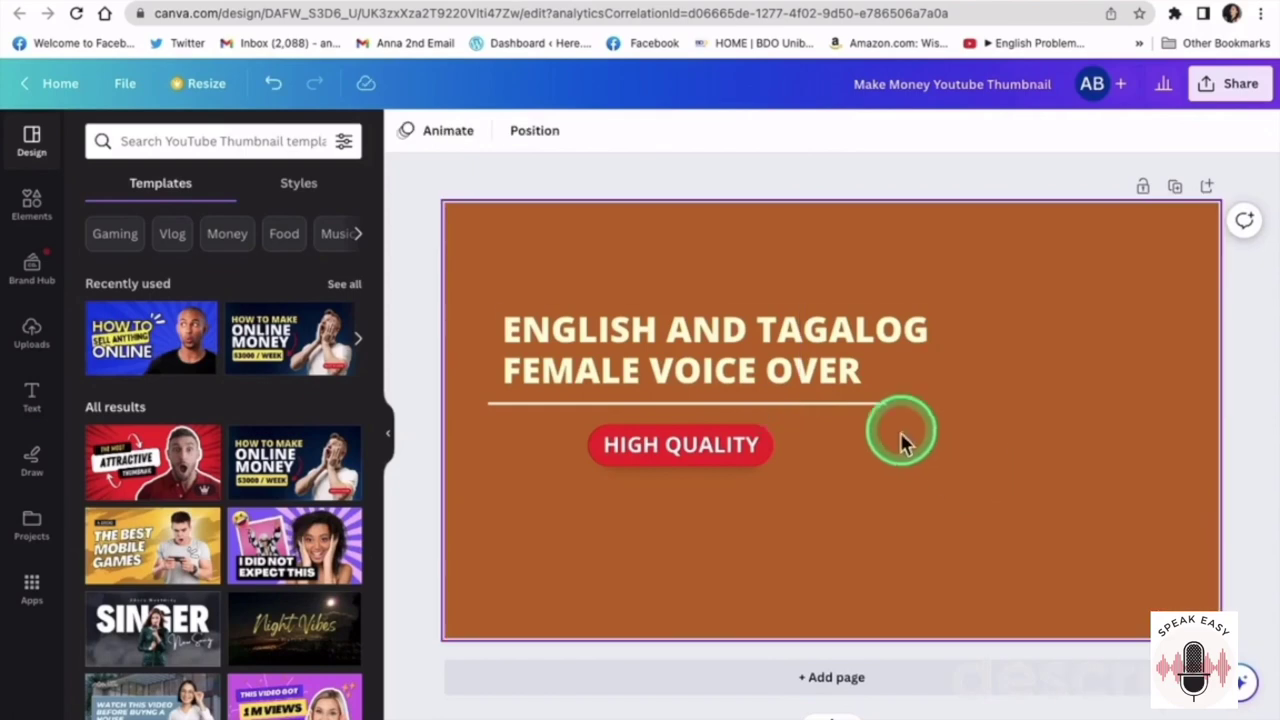
Step: Replace the headline text with "TAGALOG DEMO REEL" and move it down to sit just above the divider line
{"action": "left_click", "coordinate": [650, 374]}
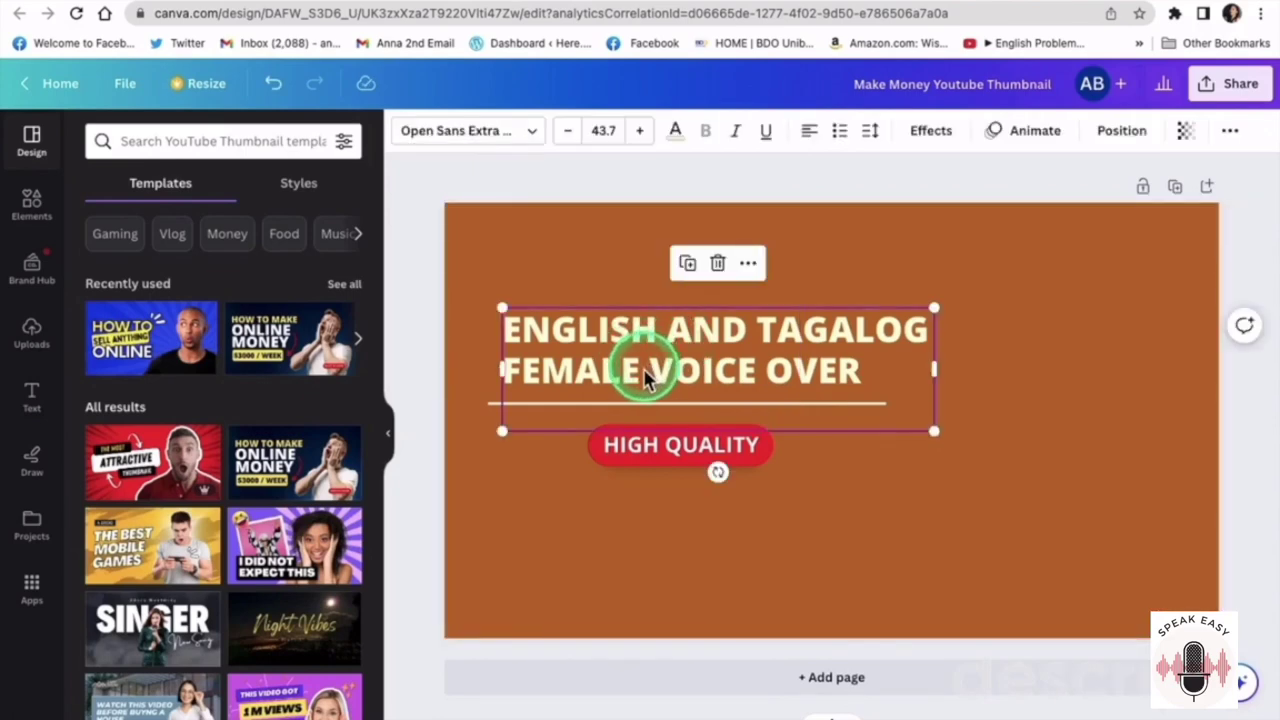
{"action": "left_click", "coordinate": [643, 370]}
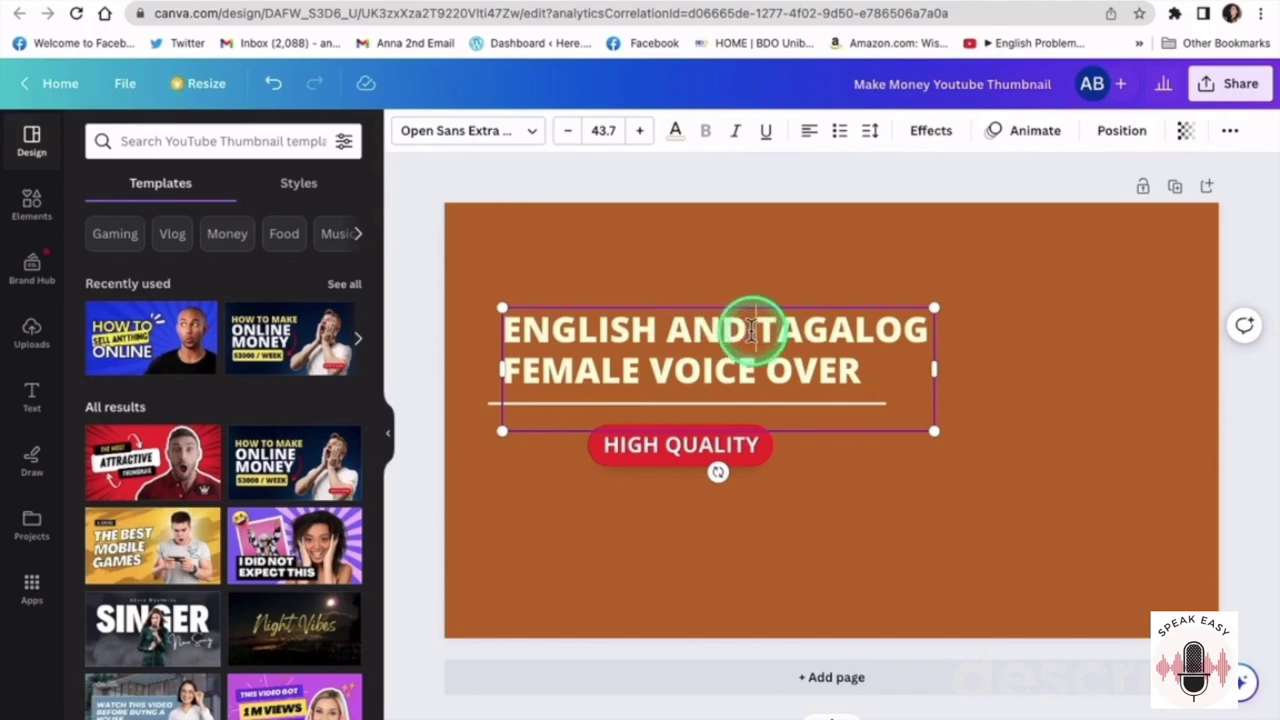
{"action": "key", "text": "BackSpace"}
{"action": "key", "text": "BackSpace"}
{"action": "key", "text": "BackSpace"}
{"action": "key", "text": "BackSpace"}
{"action": "key", "text": "BackSpace"}
{"action": "key", "text": "BackSpace"}
{"action": "key", "text": "BackSpace"}
{"action": "key", "text": "BackSpace"}
{"action": "key", "text": "BackSpace"}
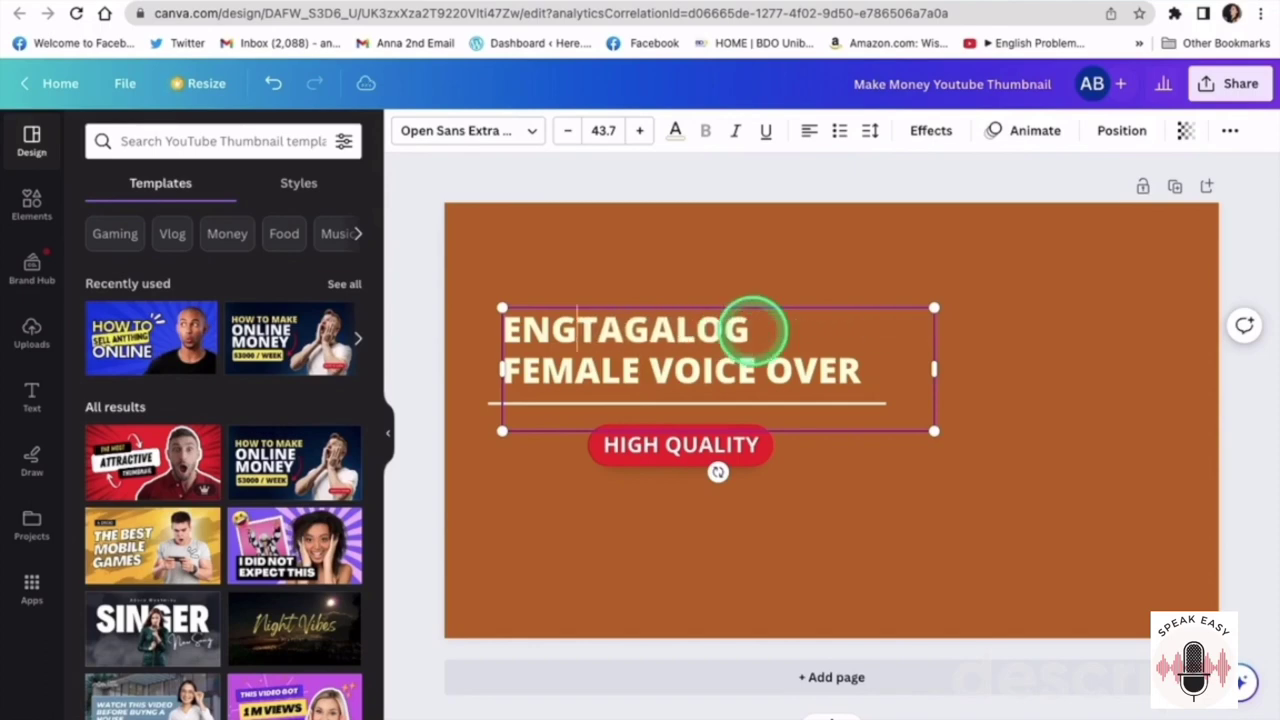
{"action": "key", "text": "BackSpace"}
{"action": "key", "text": "BackSpace"}
{"action": "key", "text": "BackSpace"}
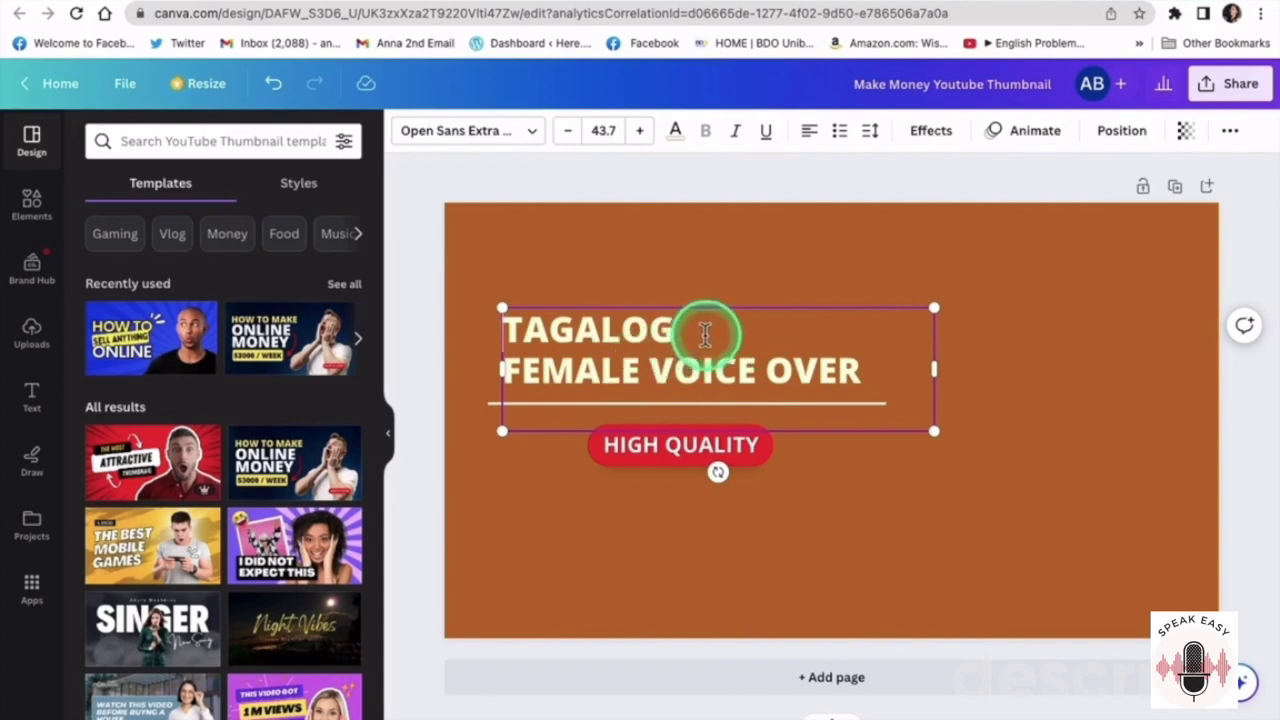
{"action": "left_click_drag", "start_coordinate": [705, 335], "coordinate": [871, 366]}
{"action": "key", "text": "BackSpace"}
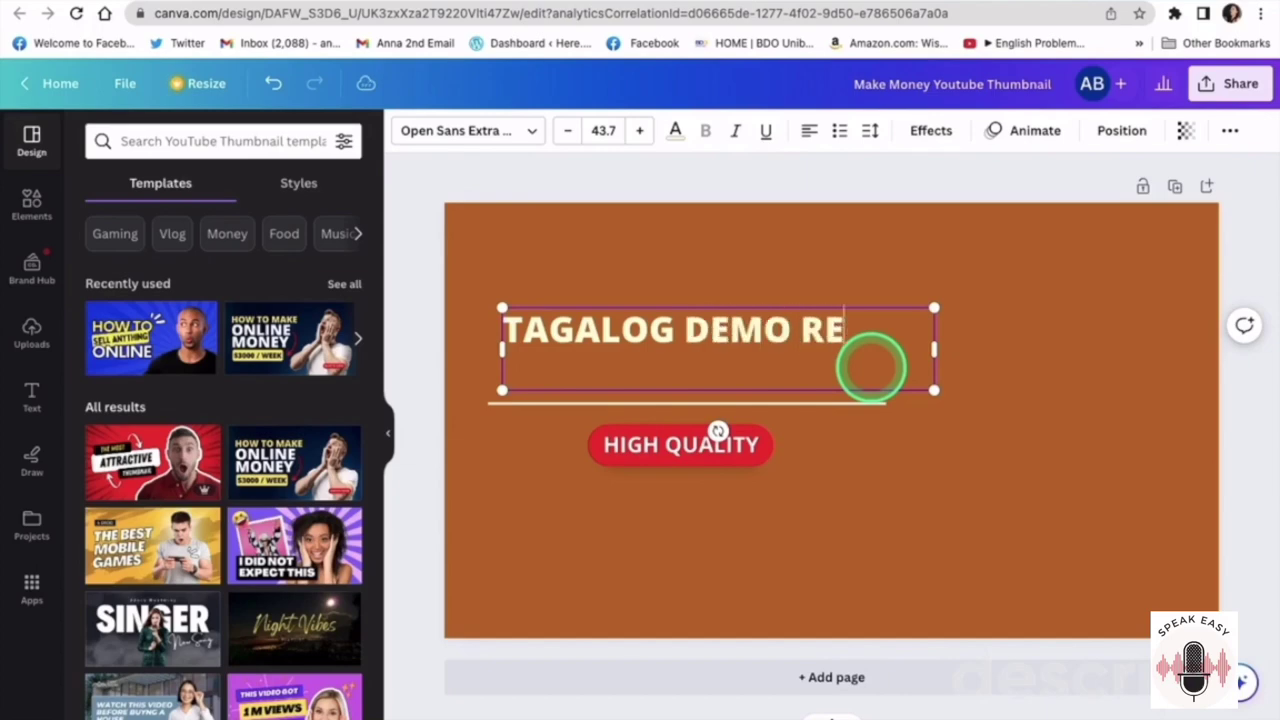
{"action": "left_click", "coordinate": [897, 470]}
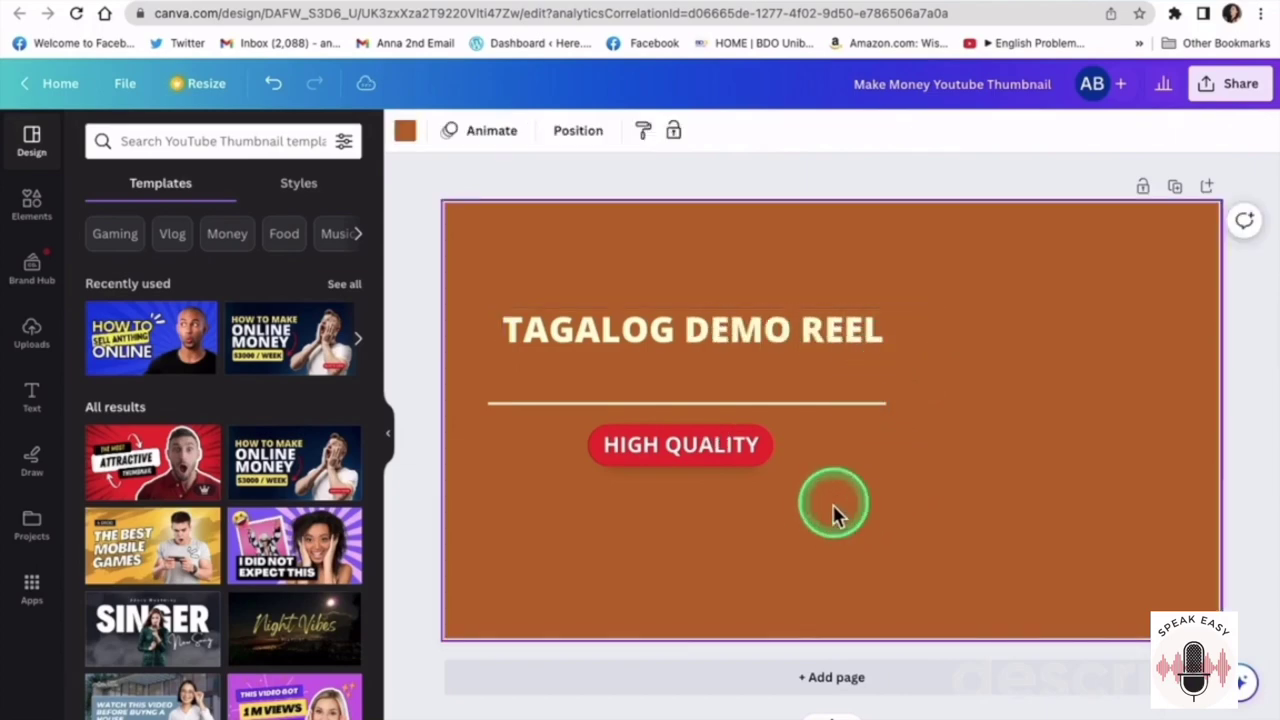
{"action": "left_click_drag", "start_coordinate": [718, 350], "coordinate": [703, 380]}
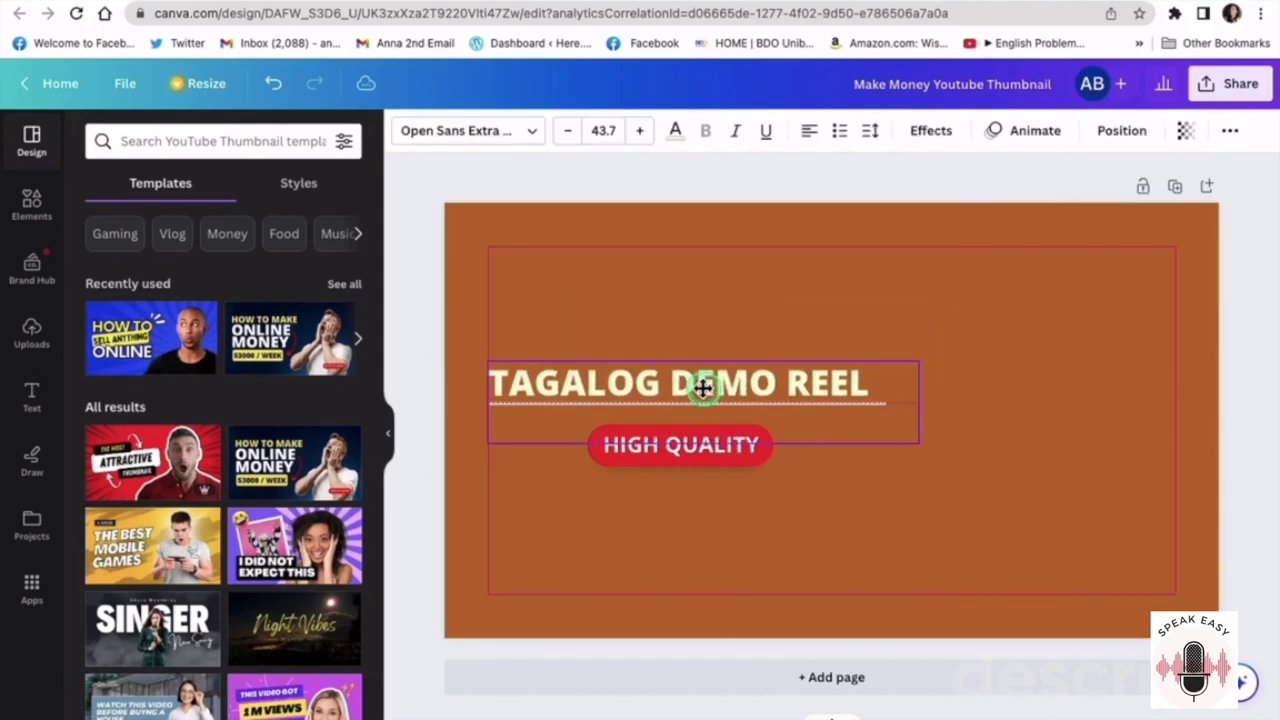
{"action": "left_click", "coordinate": [743, 514]}
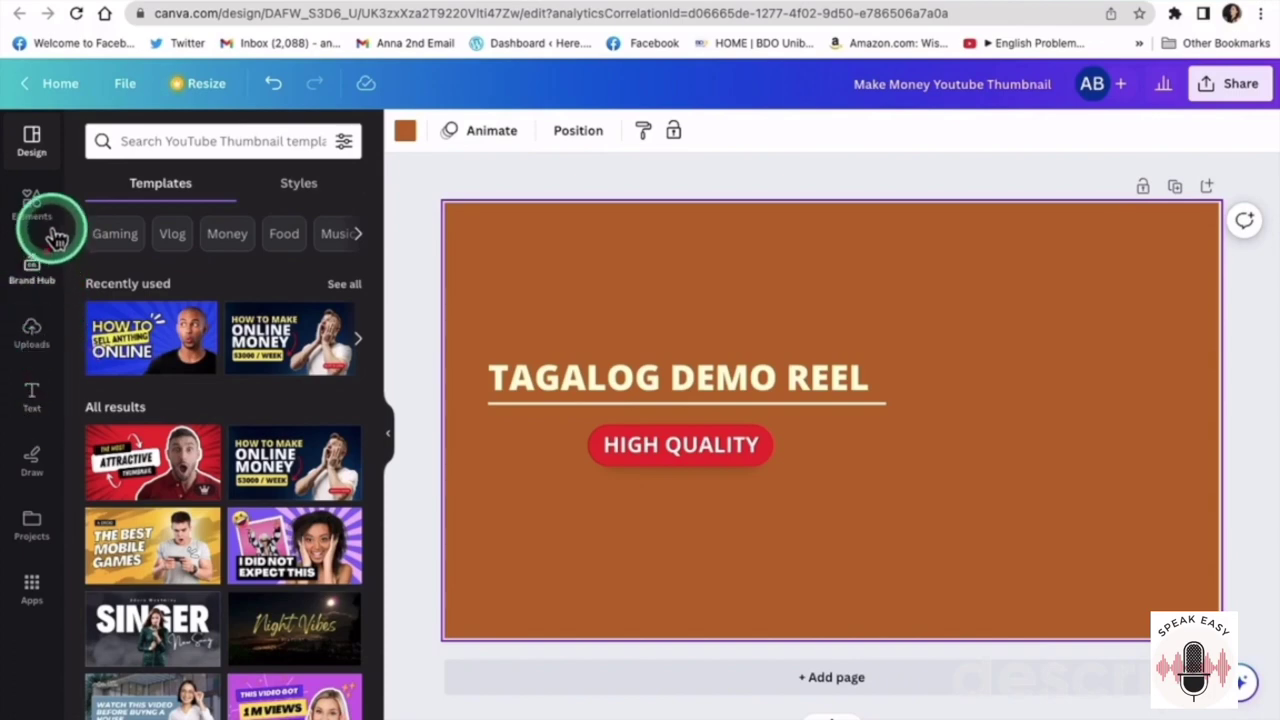
Step: Add the uploaded photo of the woman wearing headphones to the design and strip its background with BG Remover
{"action": "left_click", "coordinate": [31, 333]}
{"action": "left_click_drag", "start_coordinate": [175, 388], "coordinate": [790, 333]}
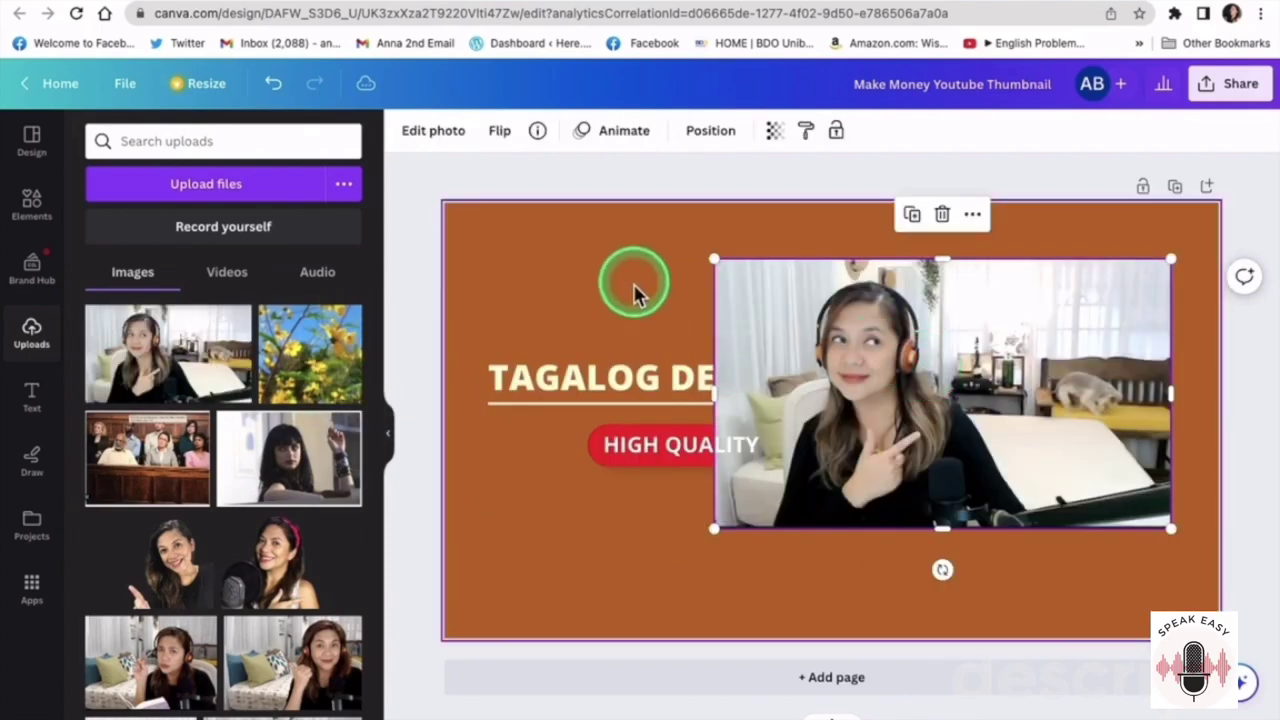
{"action": "left_click", "coordinate": [447, 143]}
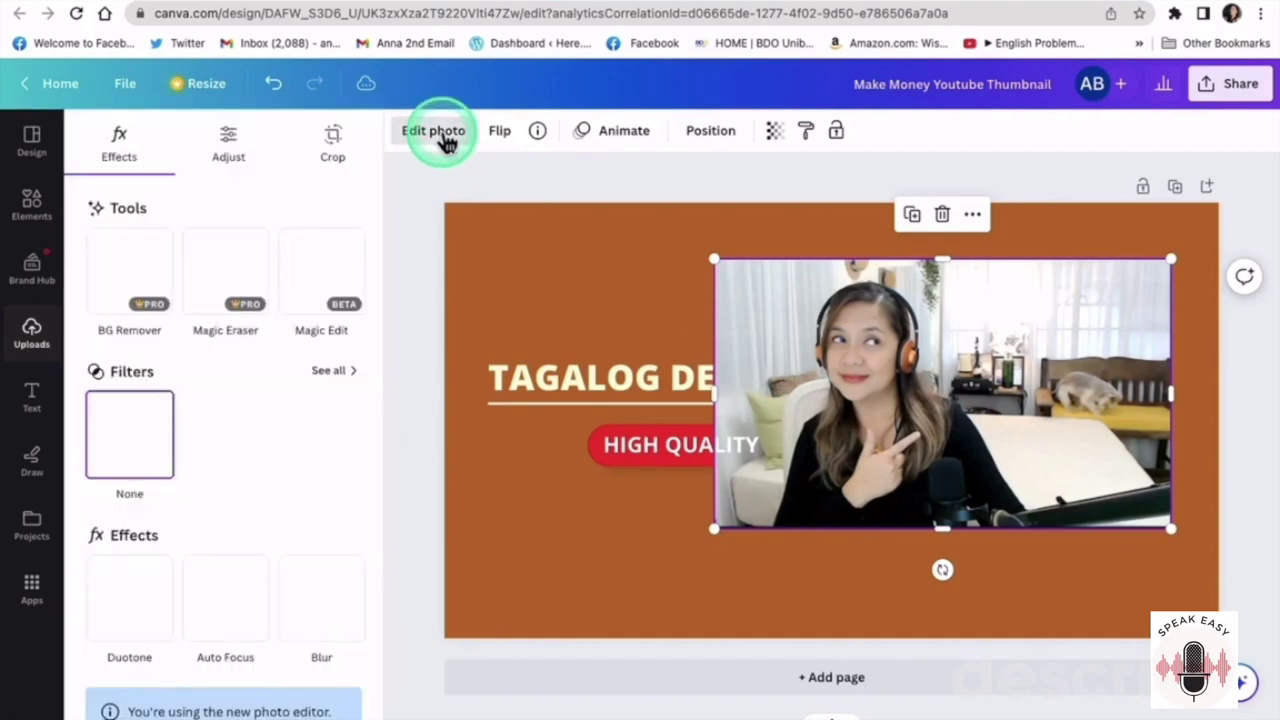
{"action": "left_click", "coordinate": [125, 283]}
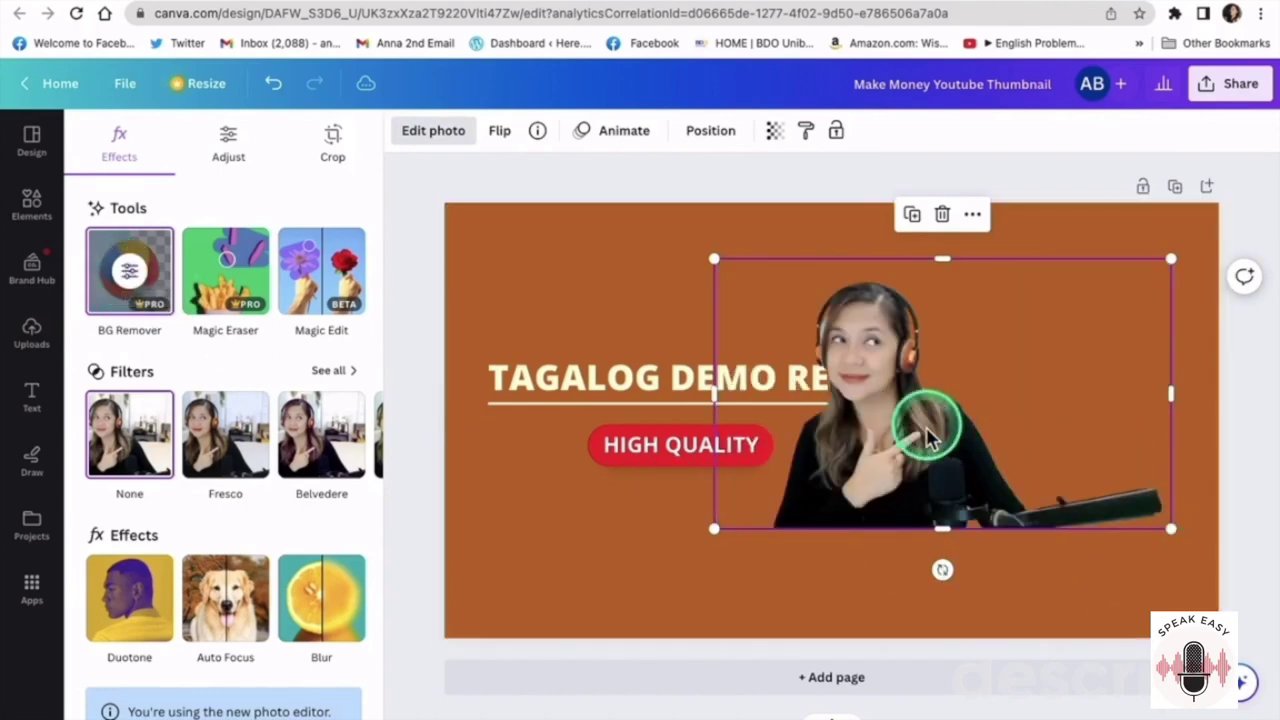
Step: Move the headphone portrait slightly up toward the canvas's right edge and flip it horizontally
{"action": "mouse_move", "coordinate": [923, 423]}
{"action": "left_mouse_down"}
{"action": "mouse_move", "coordinate": [960, 406]}
{"action": "mouse_move", "coordinate": [917, 390]}
{"action": "mouse_move", "coordinate": [991, 349]}
{"action": "mouse_move", "coordinate": [985, 380]}
{"action": "mouse_move", "coordinate": [935, 405]}
{"action": "left_mouse_up"}
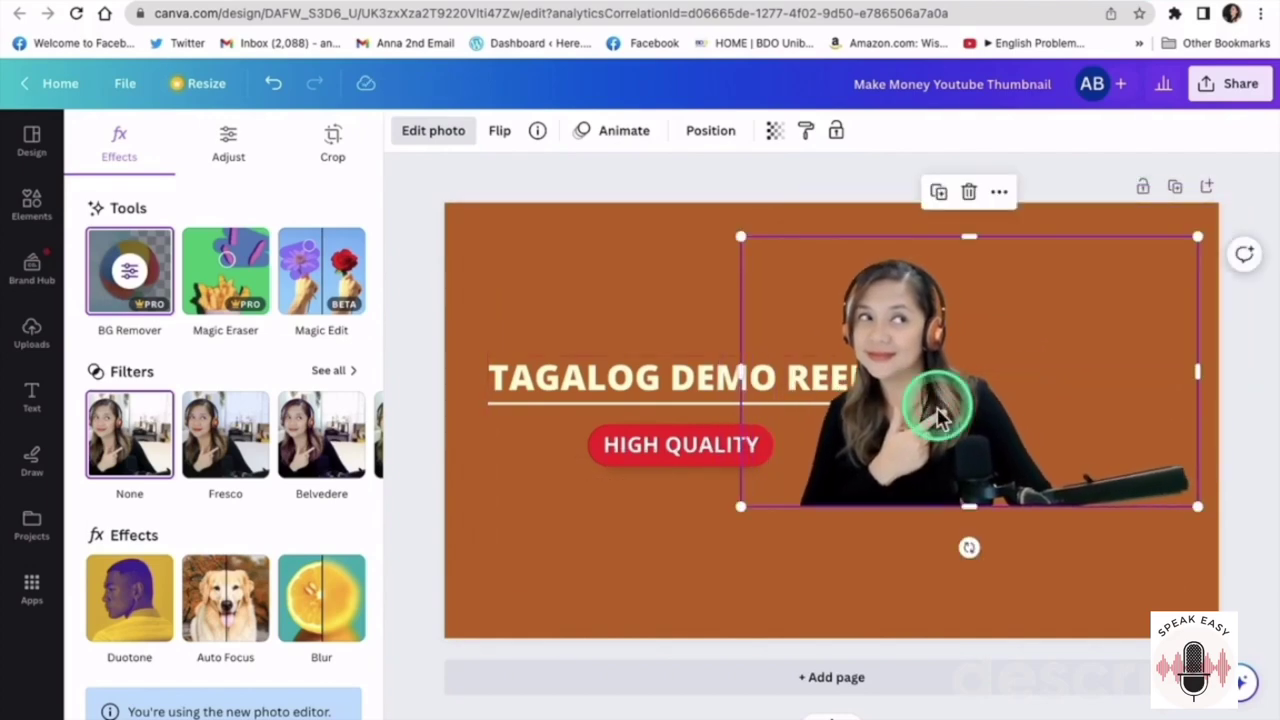
{"action": "left_click", "coordinate": [506, 140]}
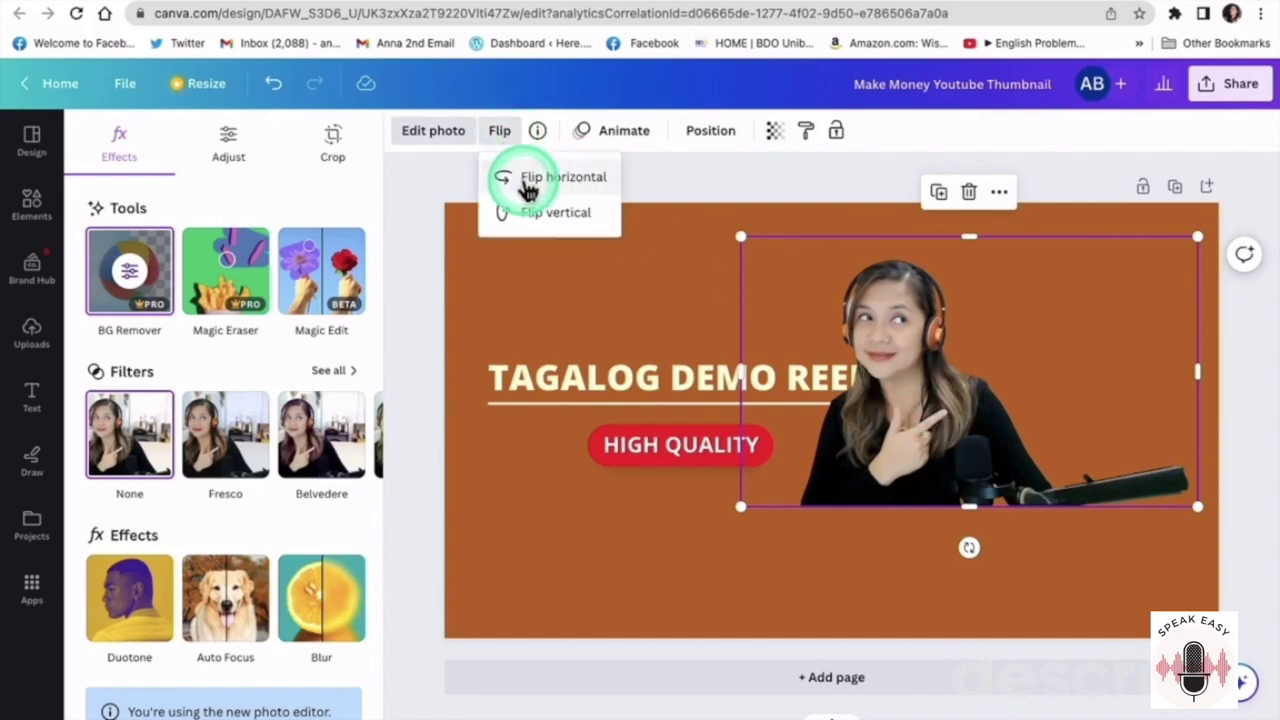
{"action": "left_click", "coordinate": [523, 180]}
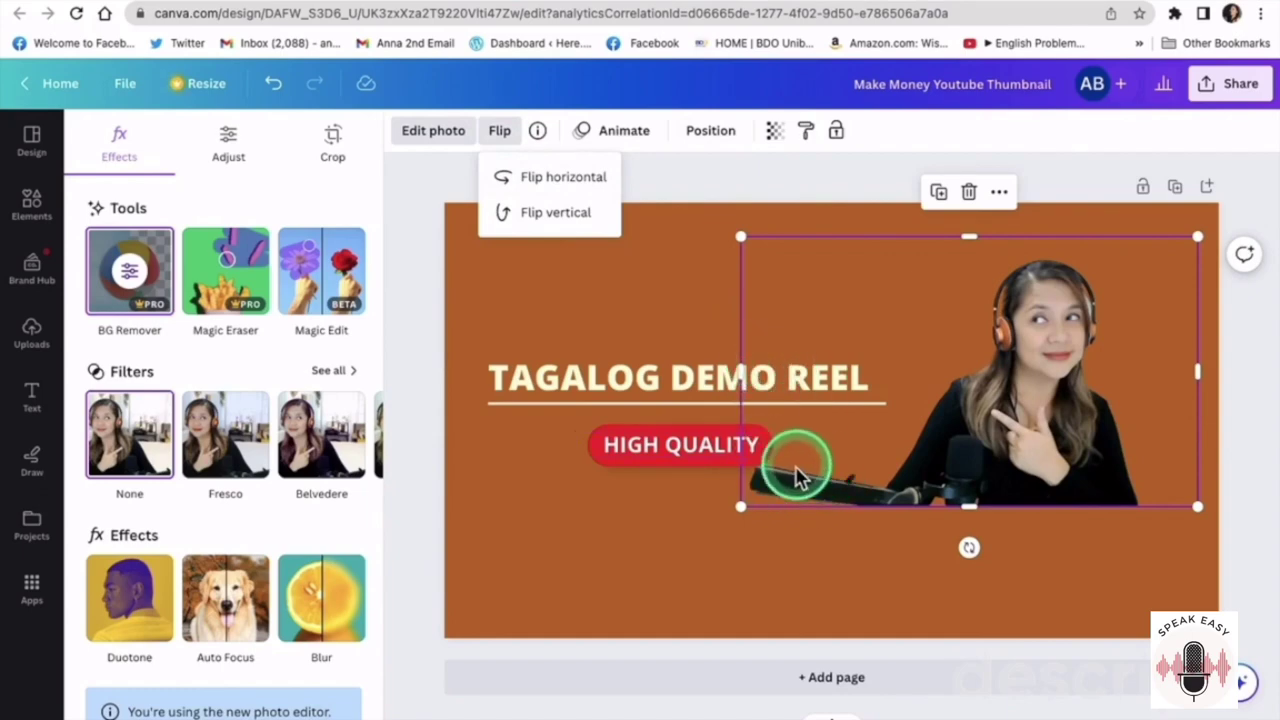
Step: Crop the excess microphone arm from the portrait's left side and enlarge the photo to cover most of the canvas's right half
{"action": "left_click_drag", "start_coordinate": [741, 373], "coordinate": [901, 383]}
{"action": "left_click_drag", "start_coordinate": [1008, 418], "coordinate": [1050, 372]}
{"action": "left_click_drag", "start_coordinate": [945, 473], "coordinate": [973, 503]}
{"action": "left_click_drag", "start_coordinate": [1013, 424], "coordinate": [1020, 409]}
{"action": "left_click_drag", "start_coordinate": [853, 577], "coordinate": [812, 610]}
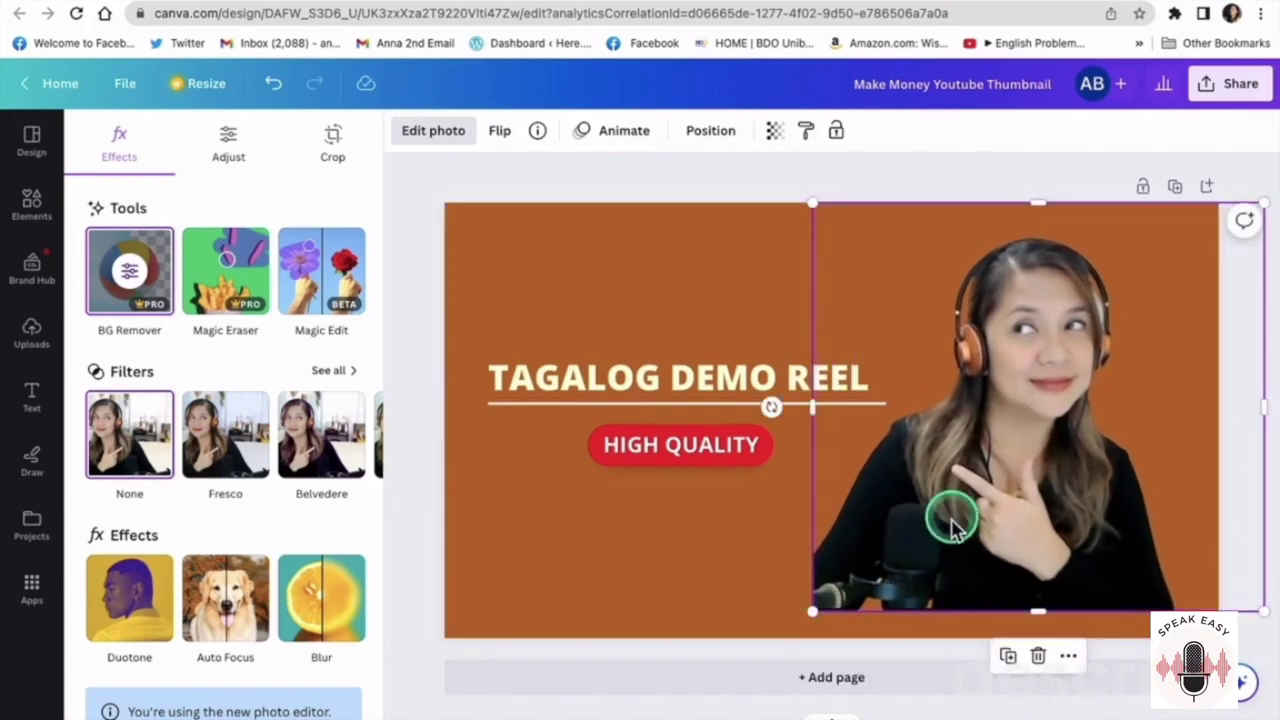
Step: Fine-tune the portrait's size and position until it meets the canvas's bottom edge and clears the headline, and deselect it
{"action": "left_click_drag", "start_coordinate": [951, 517], "coordinate": [966, 522]}
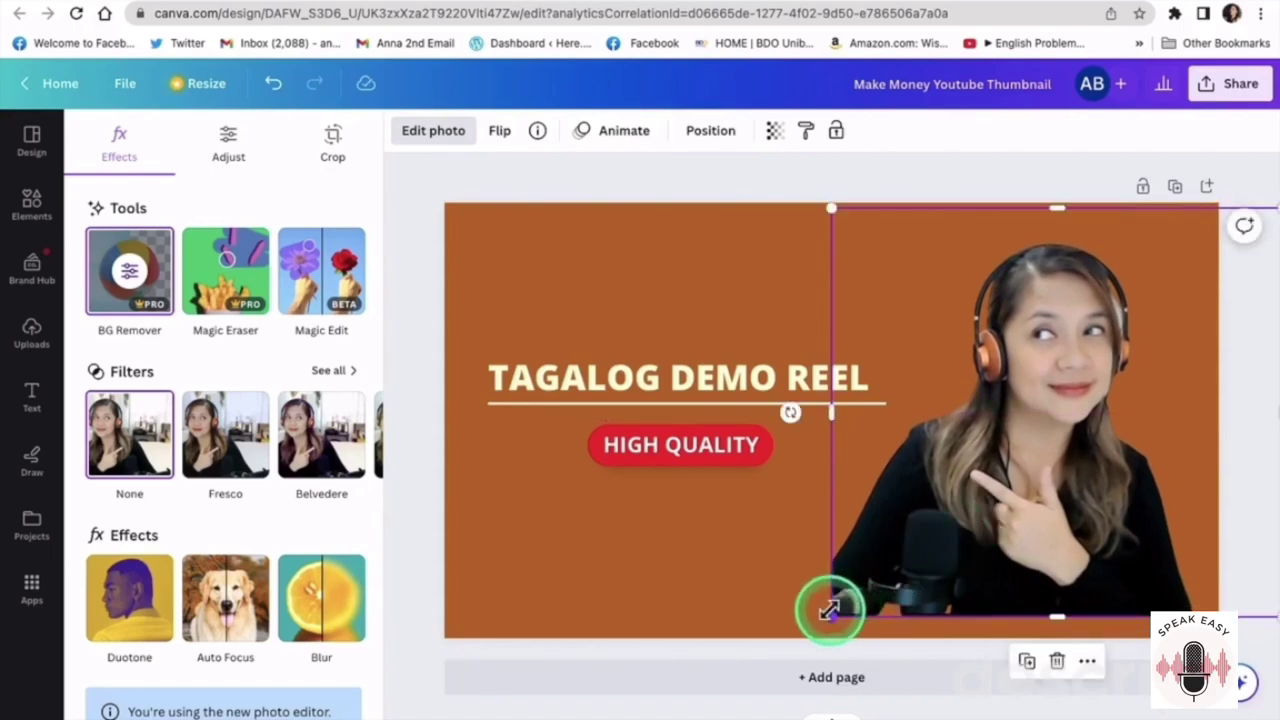
{"action": "left_click_drag", "start_coordinate": [830, 610], "coordinate": [802, 628]}
{"action": "left_click_drag", "start_coordinate": [974, 537], "coordinate": [980, 523]}
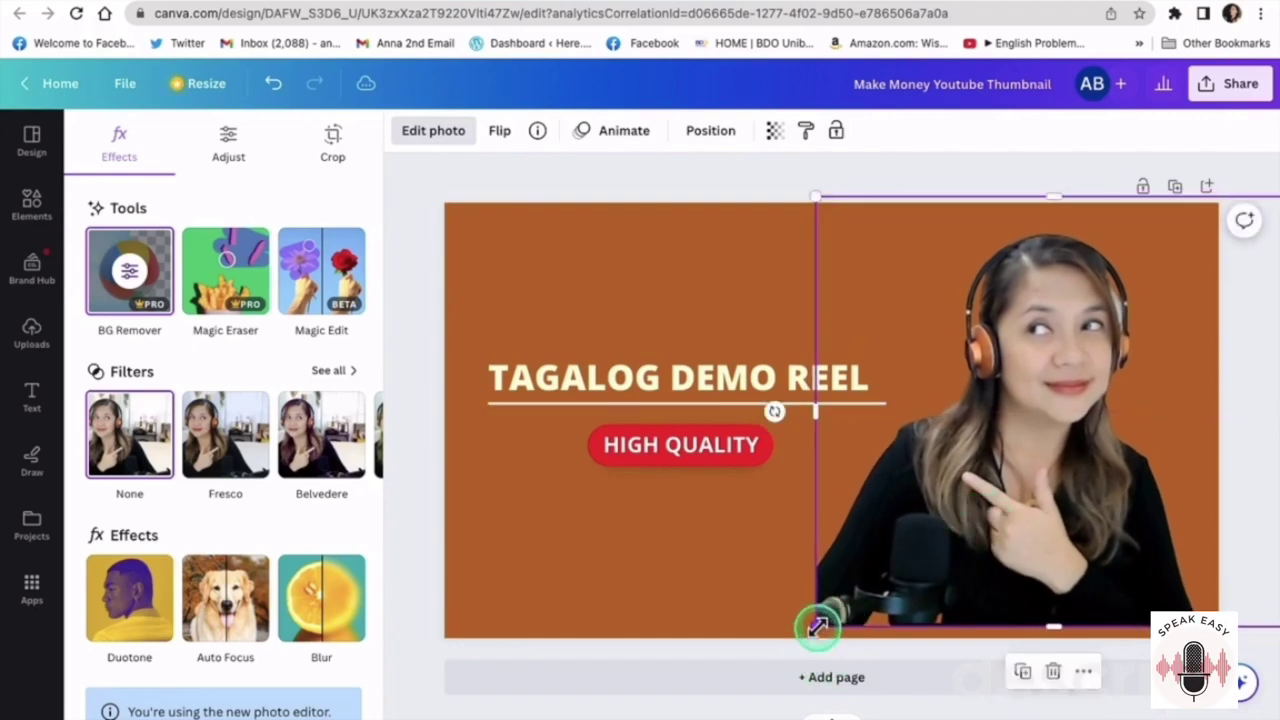
{"action": "left_click_drag", "start_coordinate": [818, 626], "coordinate": [807, 639]}
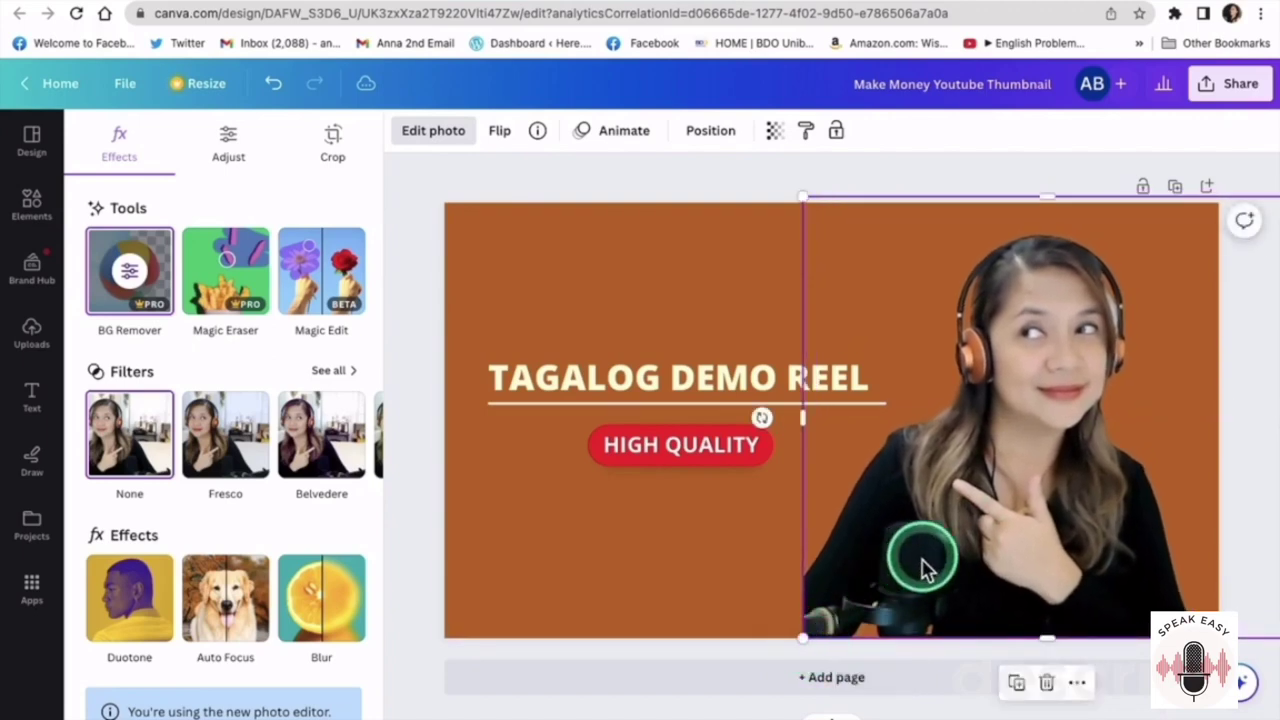
{"action": "left_click_drag", "start_coordinate": [957, 537], "coordinate": [963, 527]}
{"action": "left_click_drag", "start_coordinate": [816, 625], "coordinate": [805, 641]}
{"action": "left_click", "coordinate": [716, 575]}
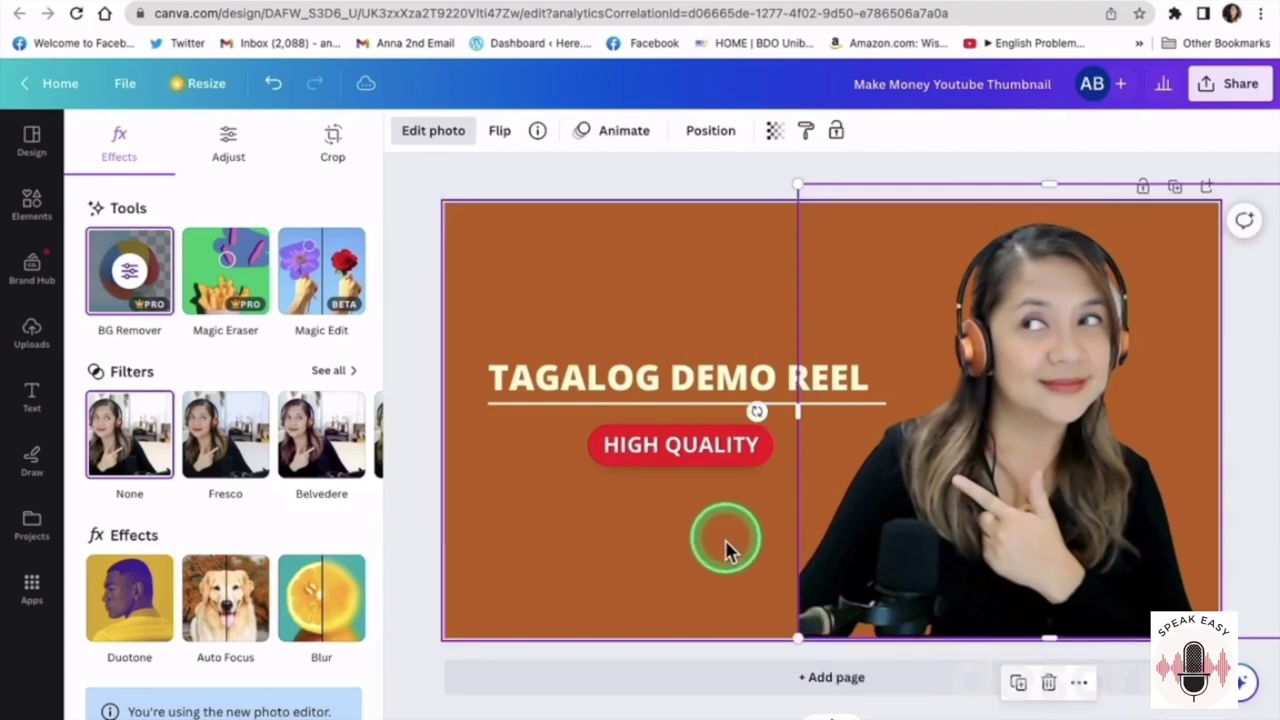
{"action": "left_click", "coordinate": [703, 537]}
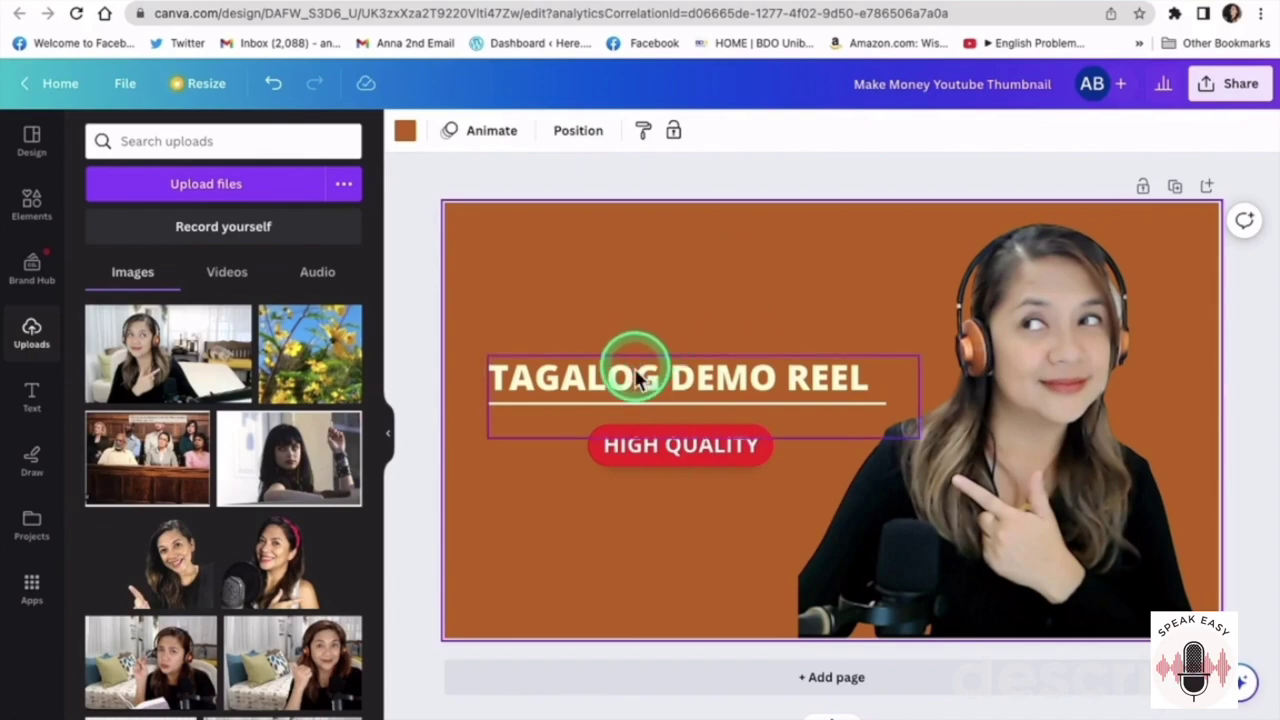
Step: Shift the headline toward the canvas center and align the divider line beneath it
{"action": "left_click_drag", "start_coordinate": [638, 385], "coordinate": [662, 367]}
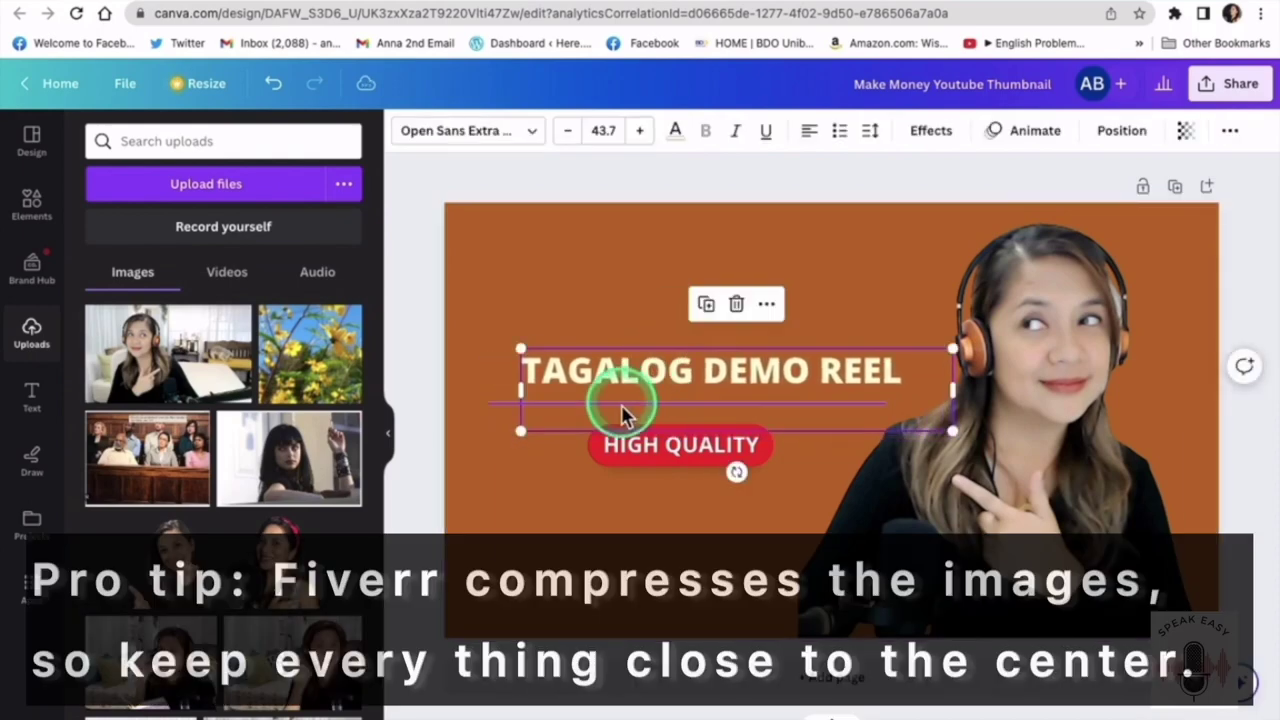
{"action": "left_click_drag", "start_coordinate": [620, 412], "coordinate": [591, 404]}
{"action": "left_click", "coordinate": [548, 440]}
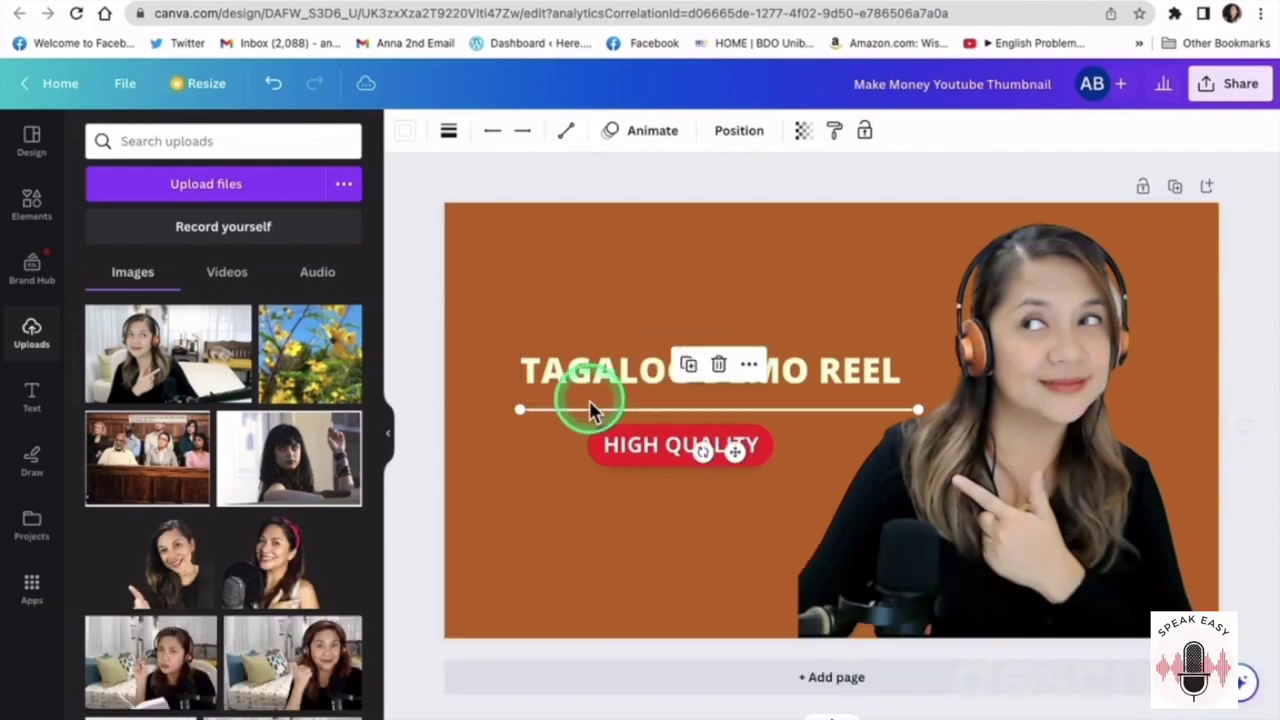
Step: Nudge the red HIGH QUALITY badge slightly right beneath the divider line and deselect it
{"action": "mouse_move", "coordinate": [629, 449]}
{"action": "left_mouse_down"}
{"action": "mouse_move", "coordinate": [640, 440]}
{"action": "mouse_move", "coordinate": [616, 454]}
{"action": "left_mouse_up"}
{"action": "left_click", "coordinate": [602, 455]}
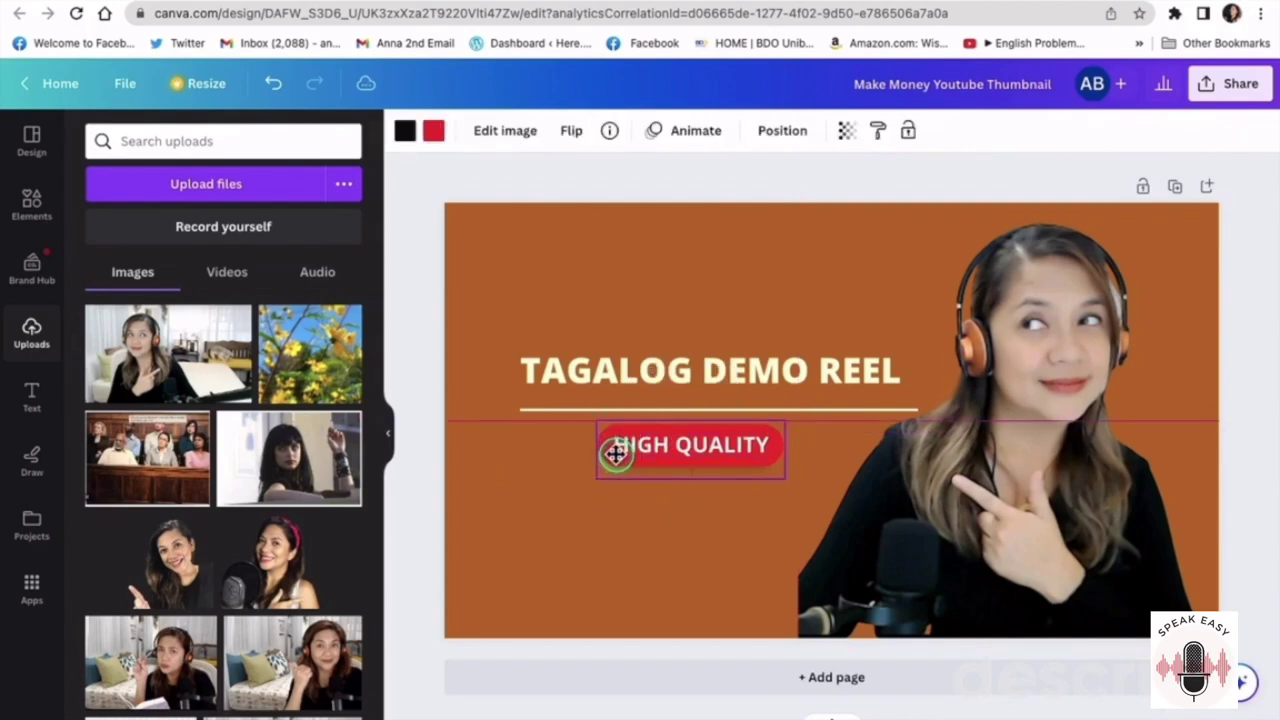
{"action": "left_click", "coordinate": [537, 514]}
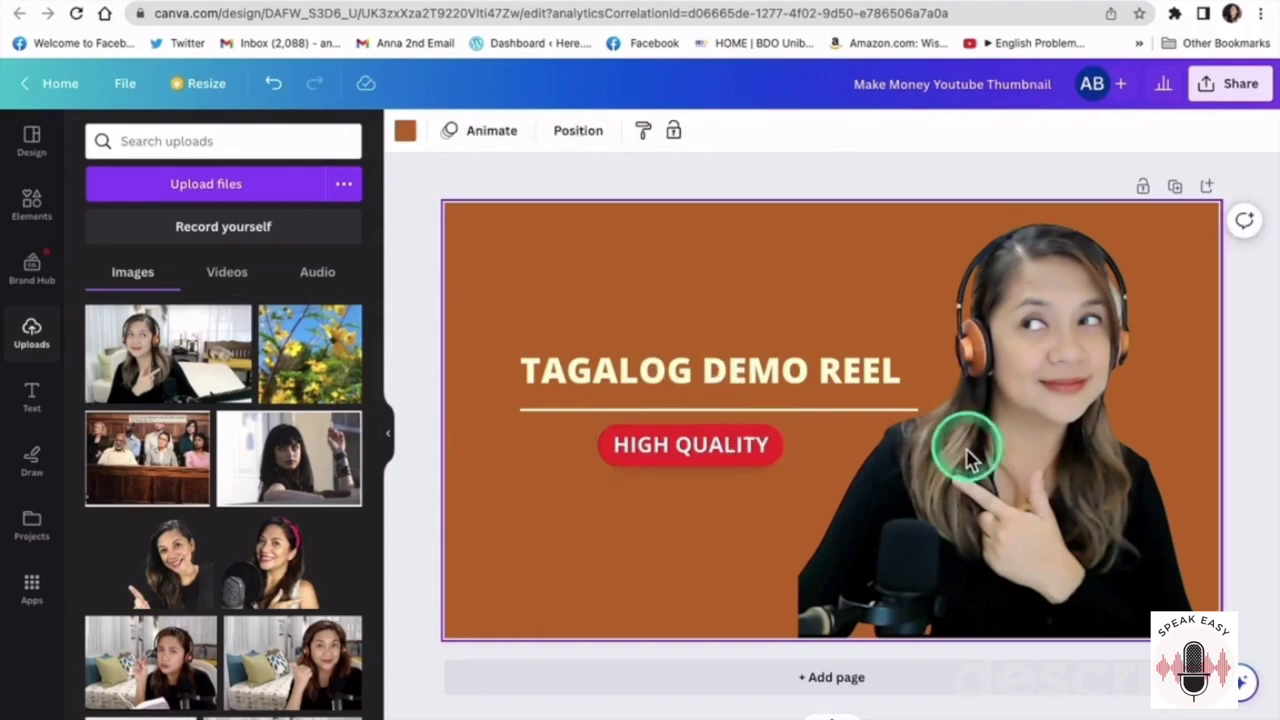
Step: Nudge the portrait slightly up and left, extend its left crop edge to reveal more of the microphone arm, and deselect it
{"action": "left_click", "coordinate": [1048, 388]}
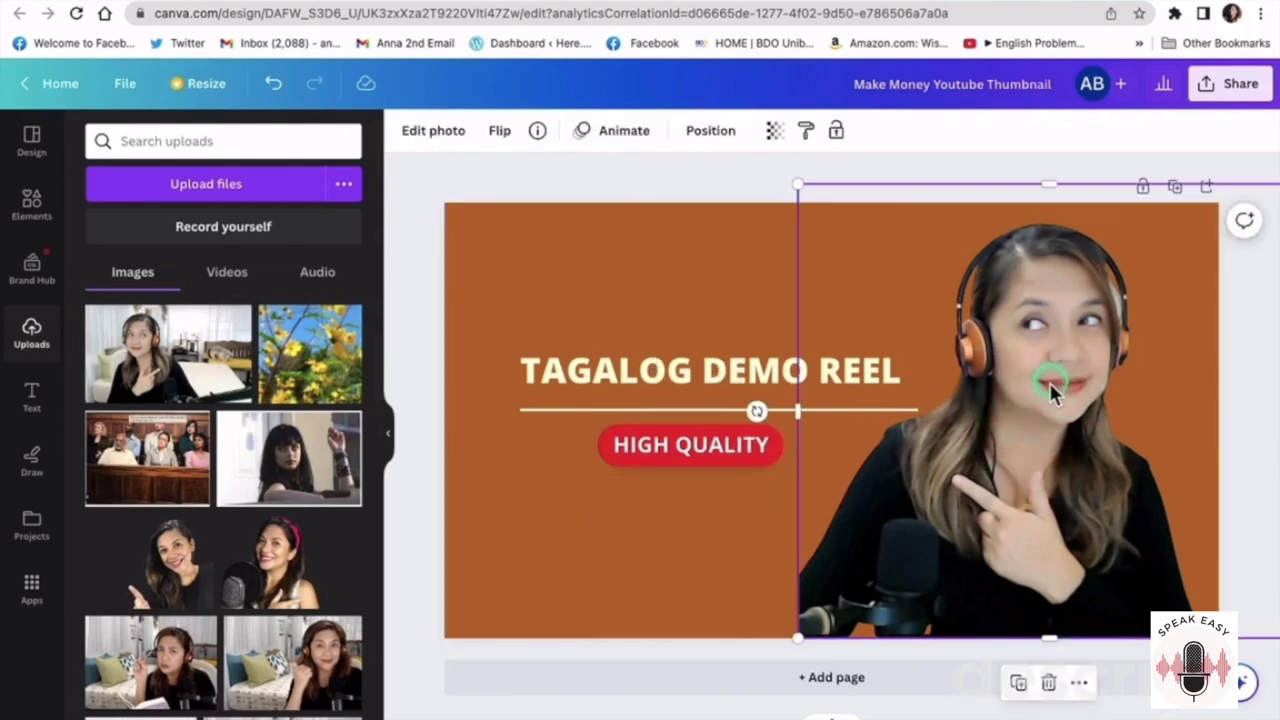
{"action": "left_click_drag", "start_coordinate": [1049, 382], "coordinate": [1050, 376]}
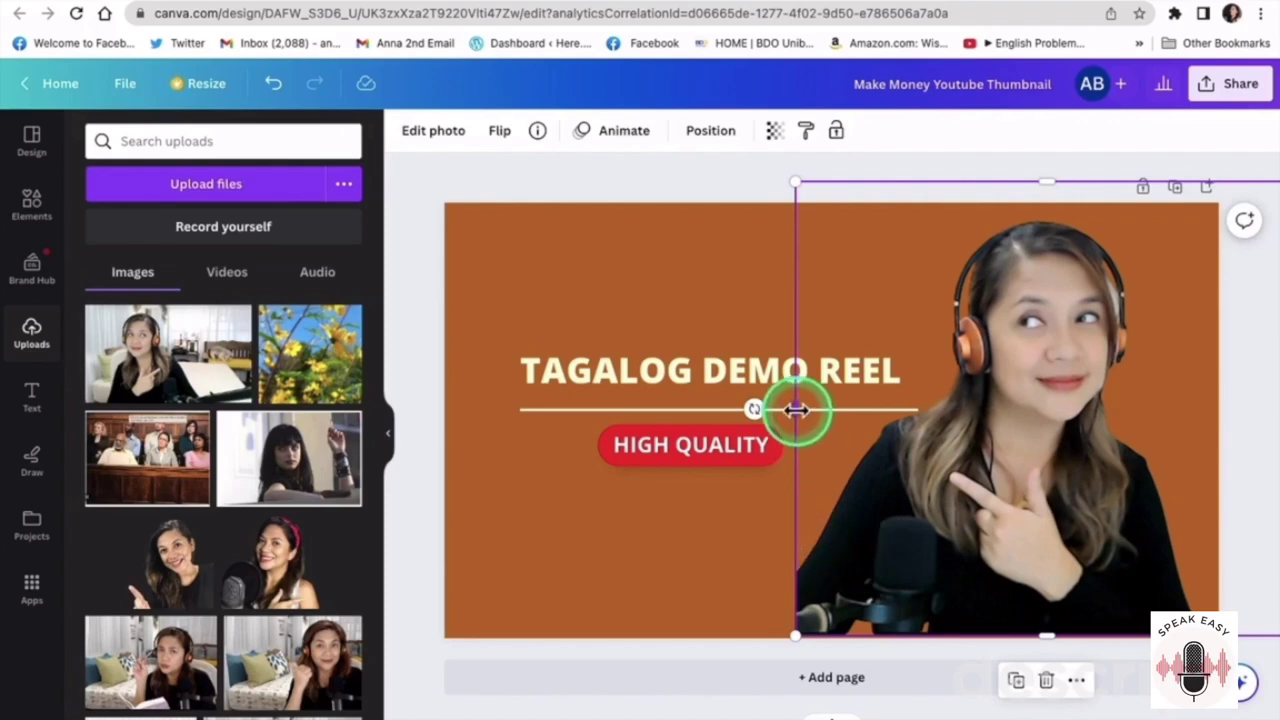
{"action": "left_click_drag", "start_coordinate": [796, 409], "coordinate": [769, 416]}
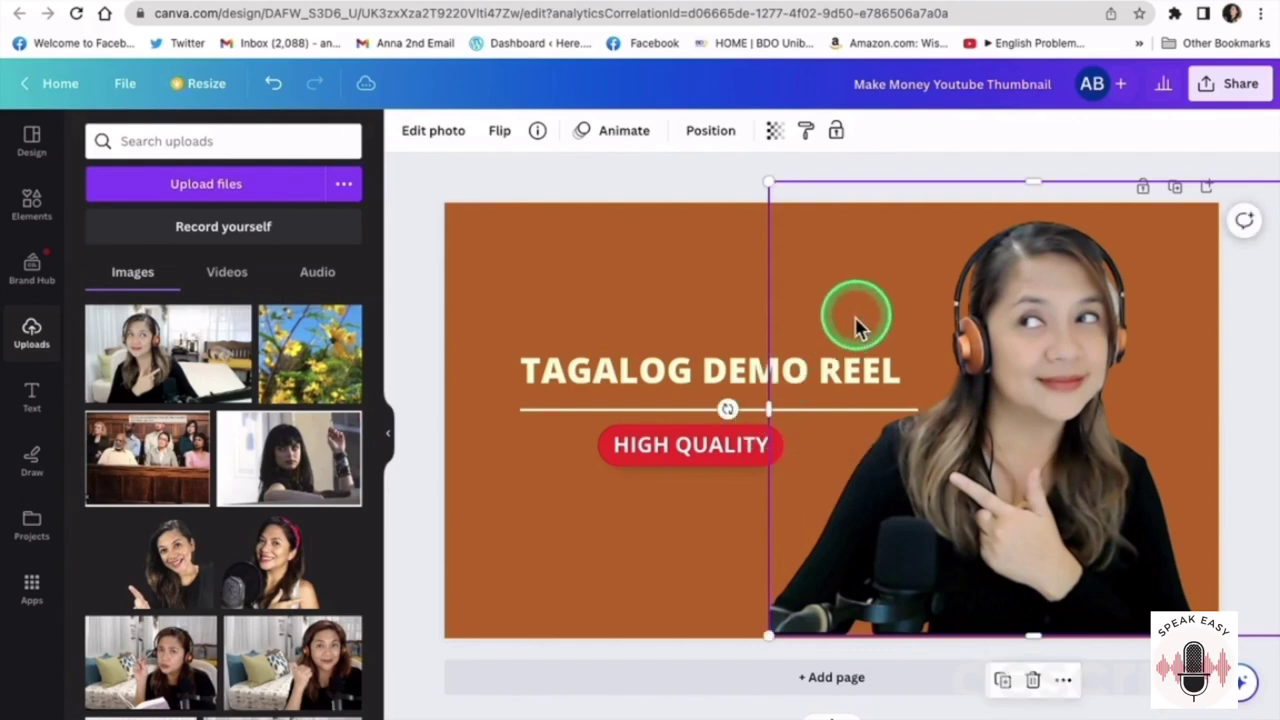
{"action": "left_click", "coordinate": [625, 316]}
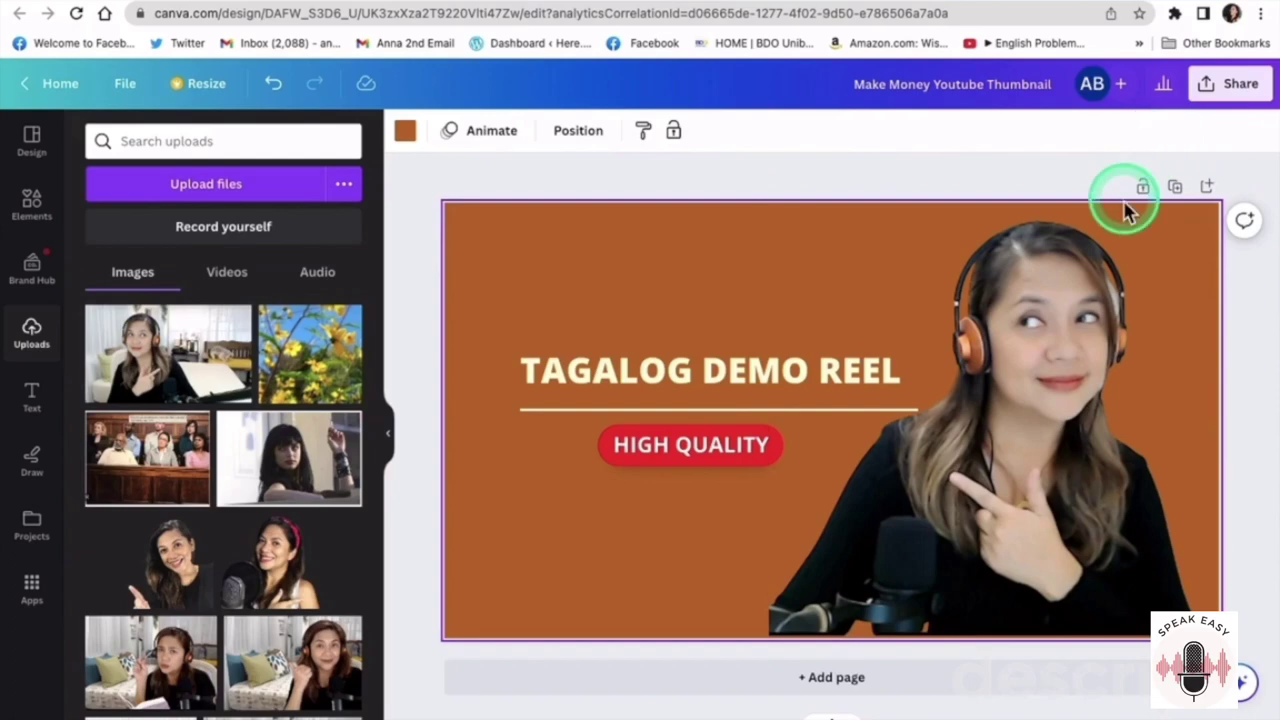
Step: Download the design as a JPG and save it to the Desktop as "Fiverr Thumbnail Tagalog"
{"action": "left_click", "coordinate": [1232, 86]}
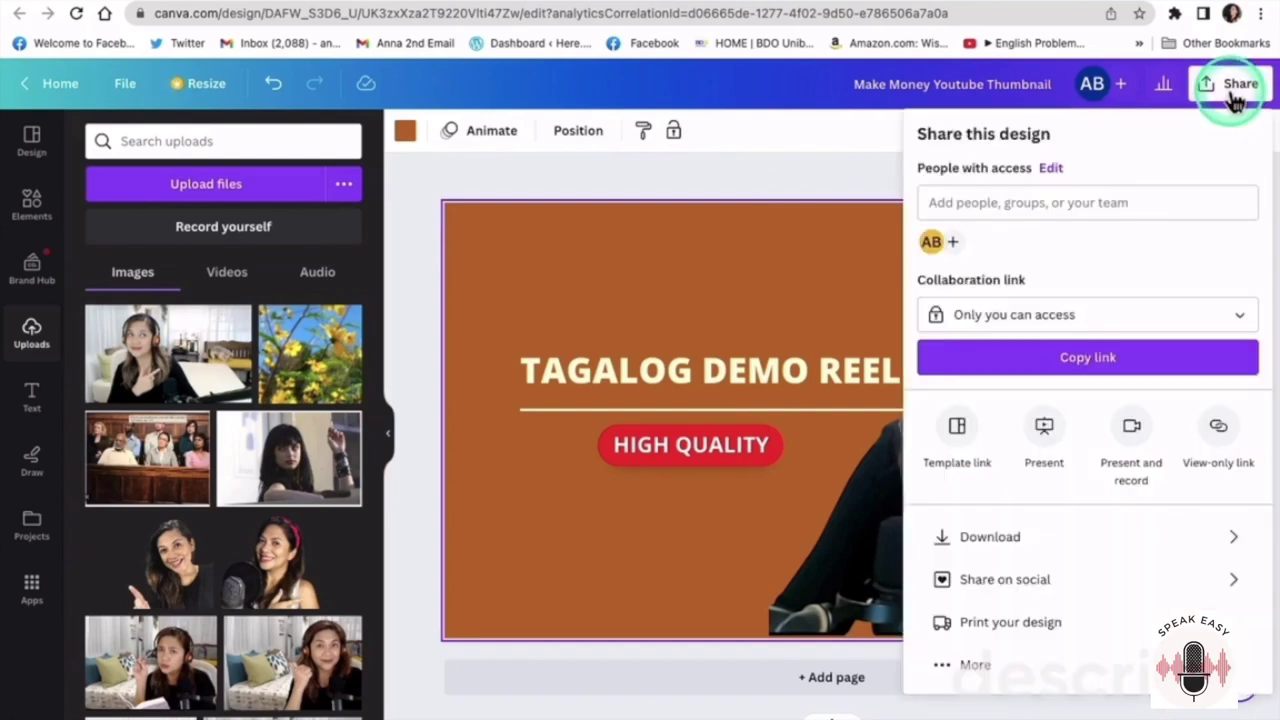
{"action": "left_click", "coordinate": [964, 540]}
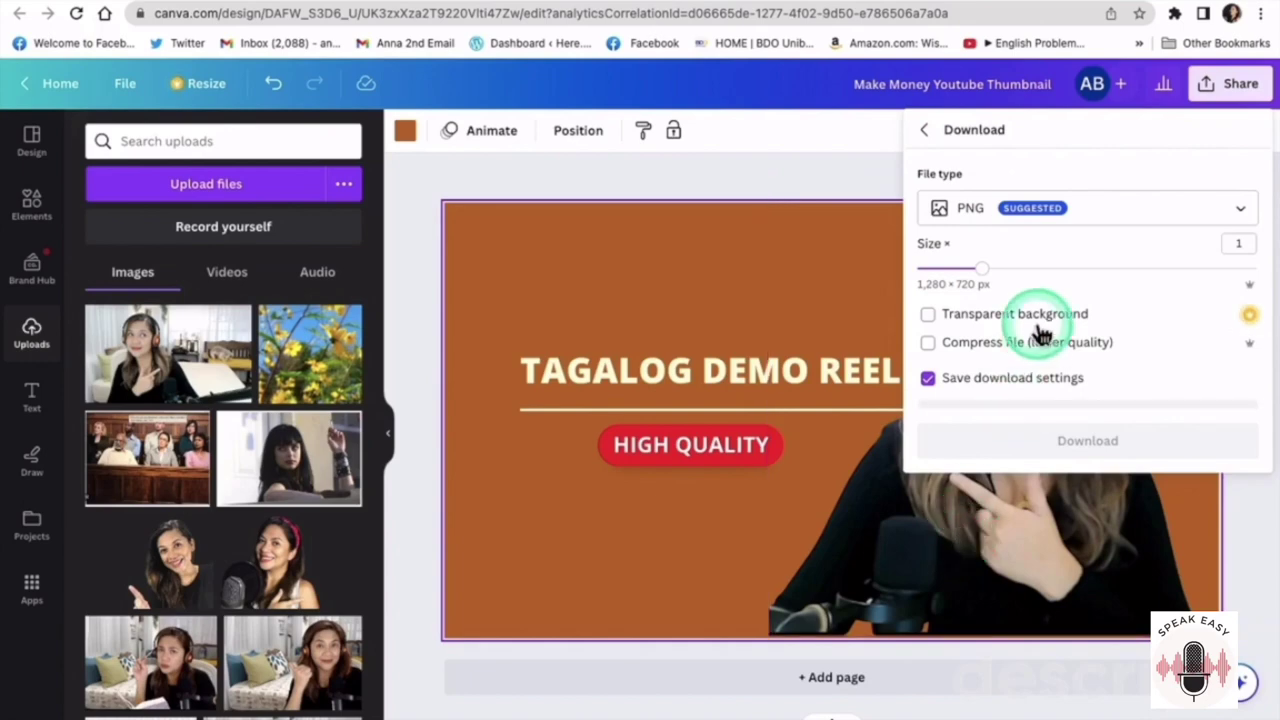
{"action": "left_click", "coordinate": [1240, 209]}
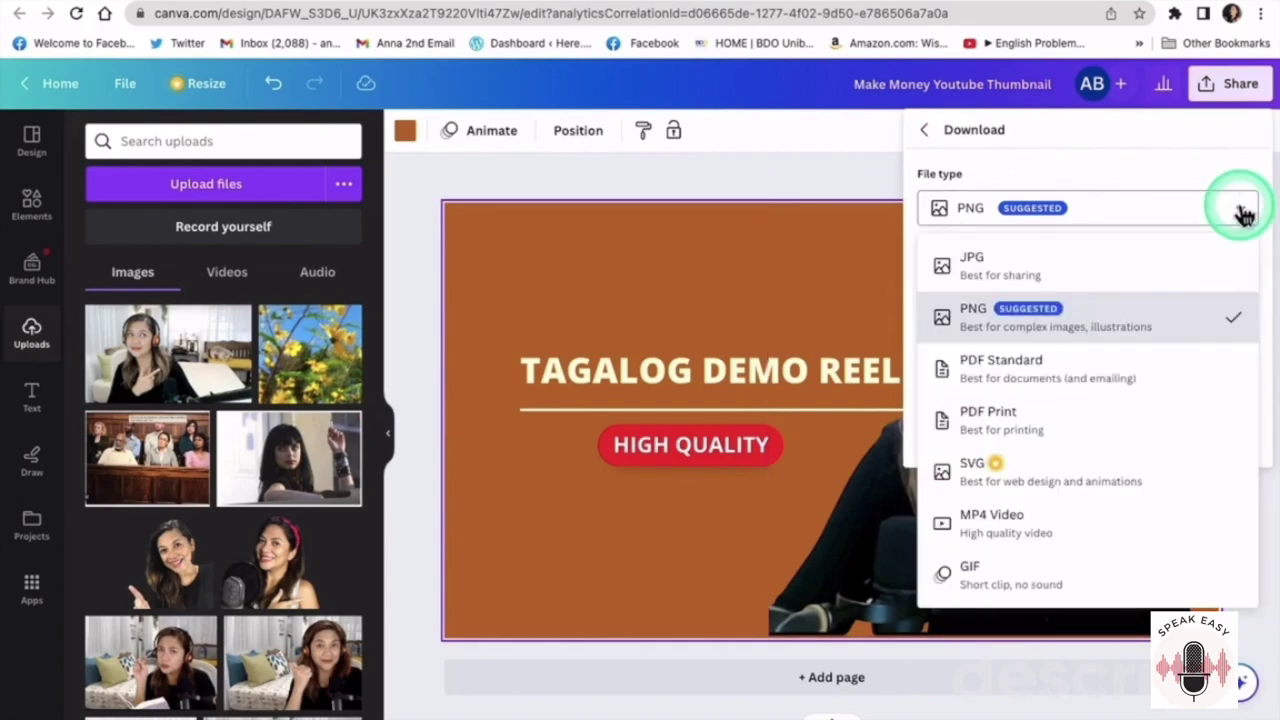
{"action": "left_click", "coordinate": [1035, 283]}
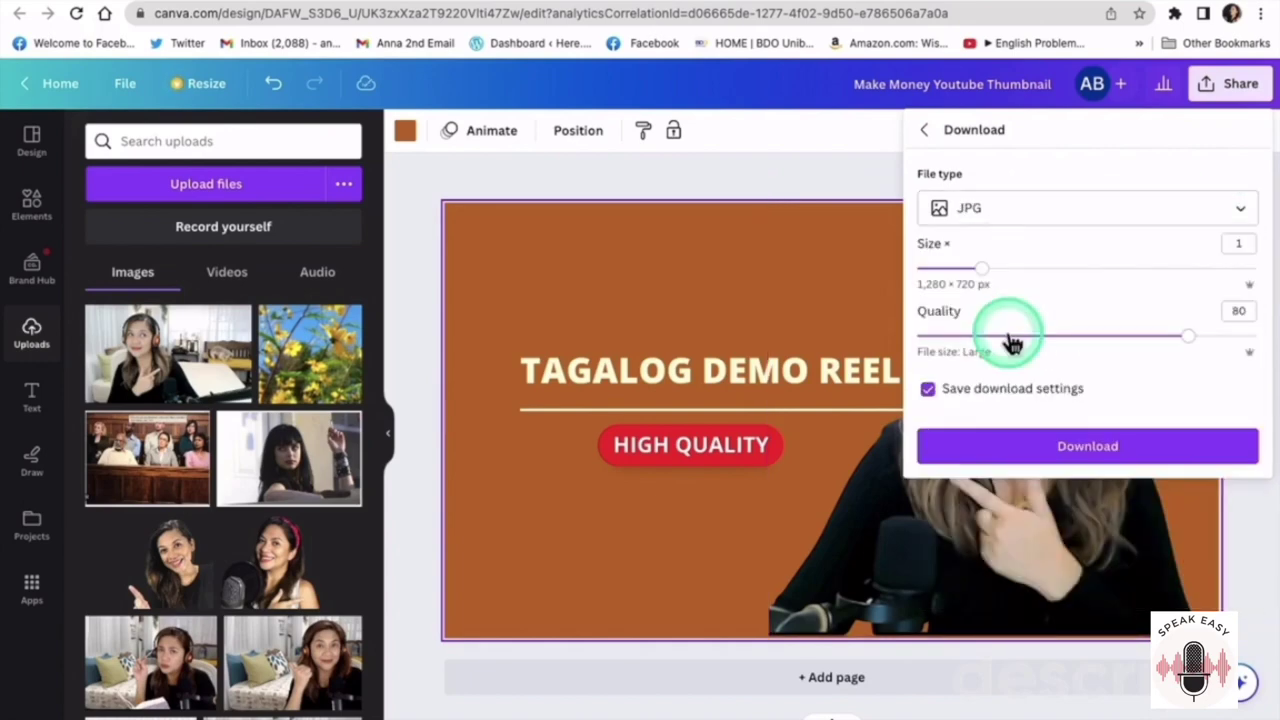
{"action": "left_click", "coordinate": [1020, 452]}
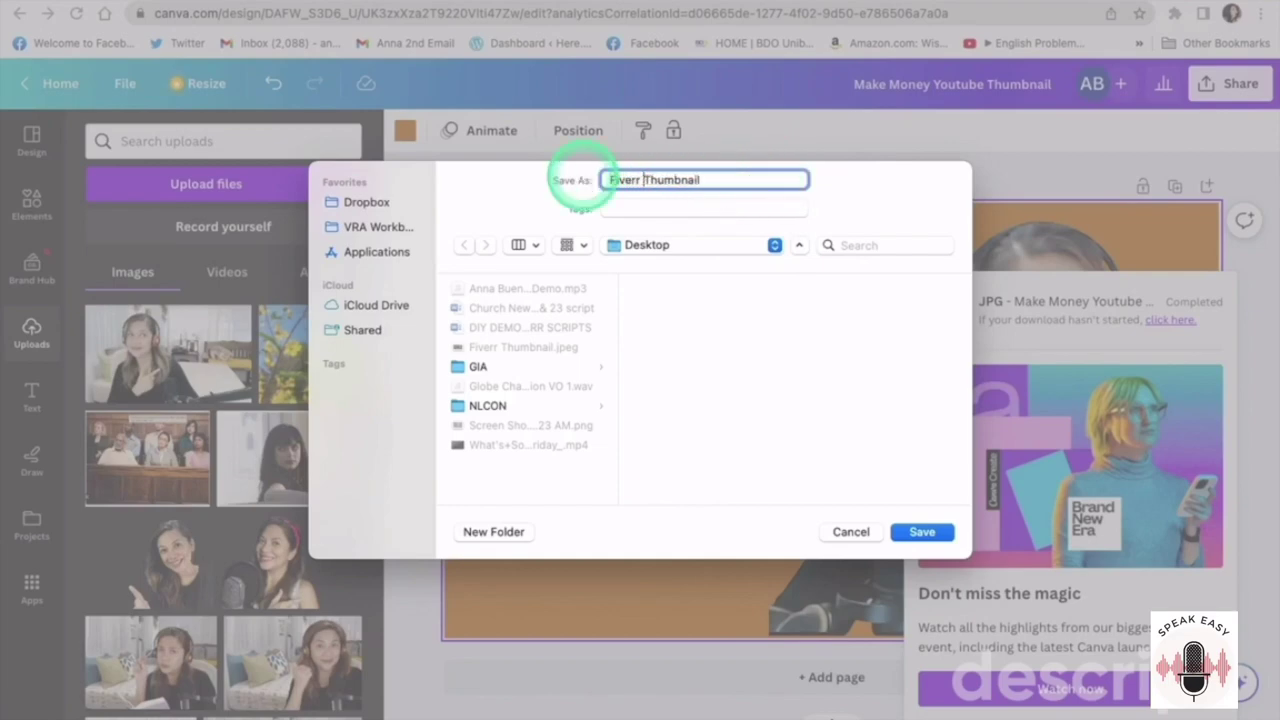
{"action": "triple_click", "coordinate": [729, 190]}
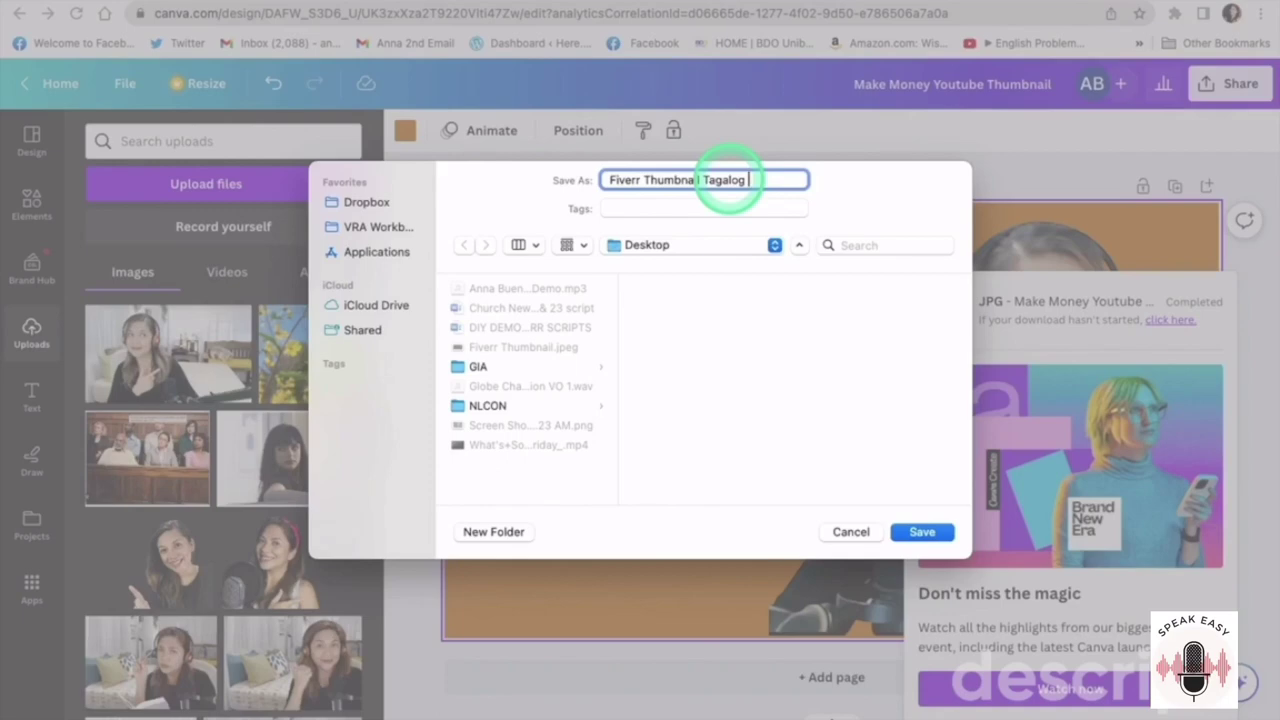
{"action": "left_click", "coordinate": [924, 532]}
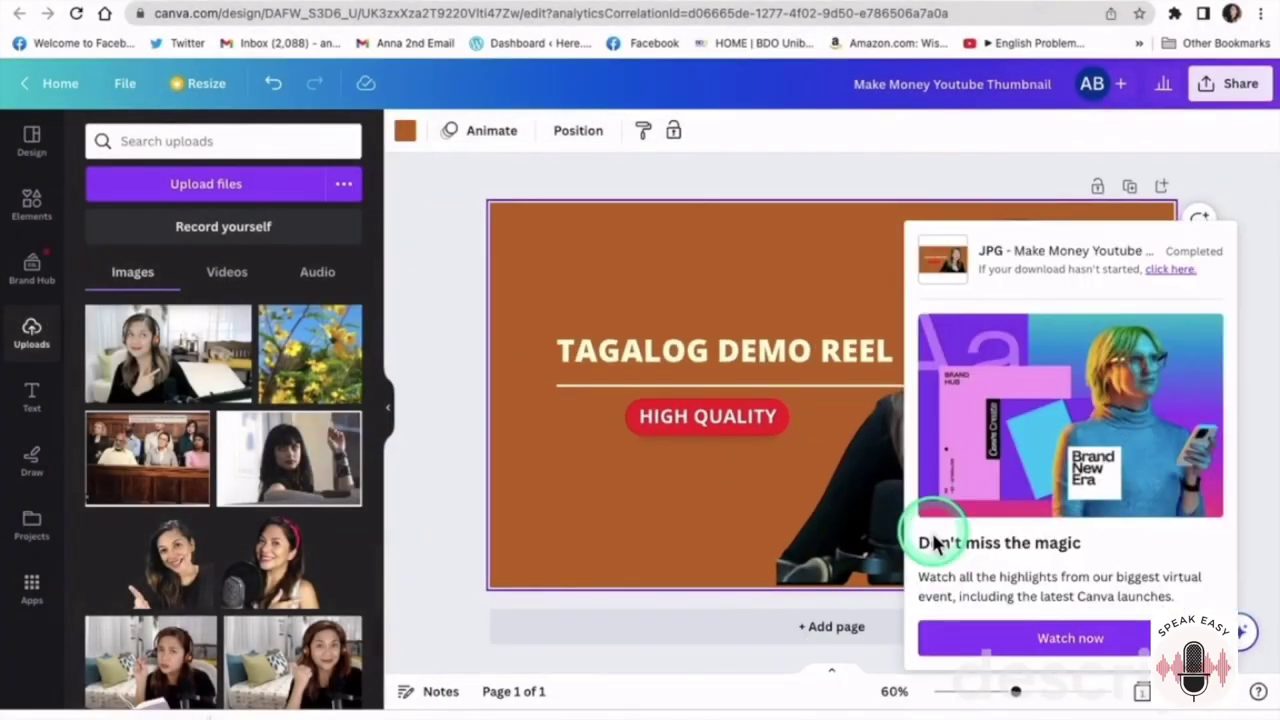
Step: Take the browser out of full screen, switch to the Fiverr gig's gallery editing page, and return to full screen
{"action": "mouse_move", "coordinate": [68, 8]}
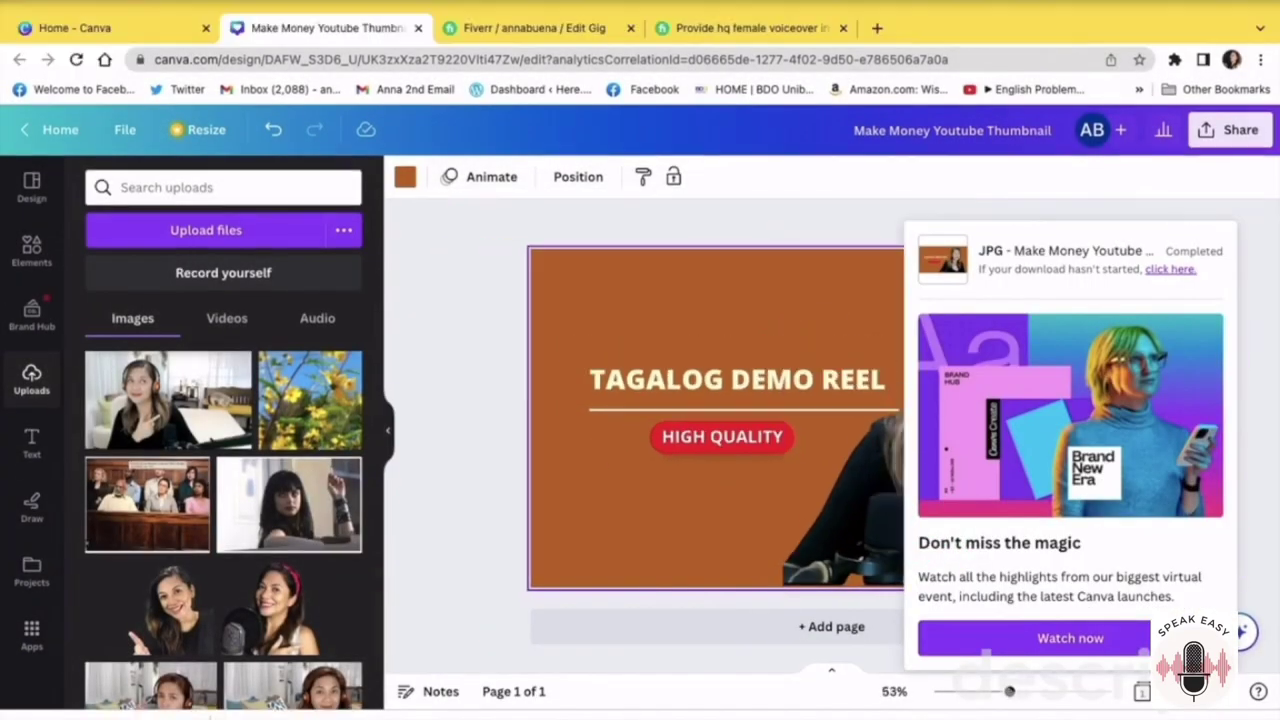
{"action": "left_click", "coordinate": [58, 6]}
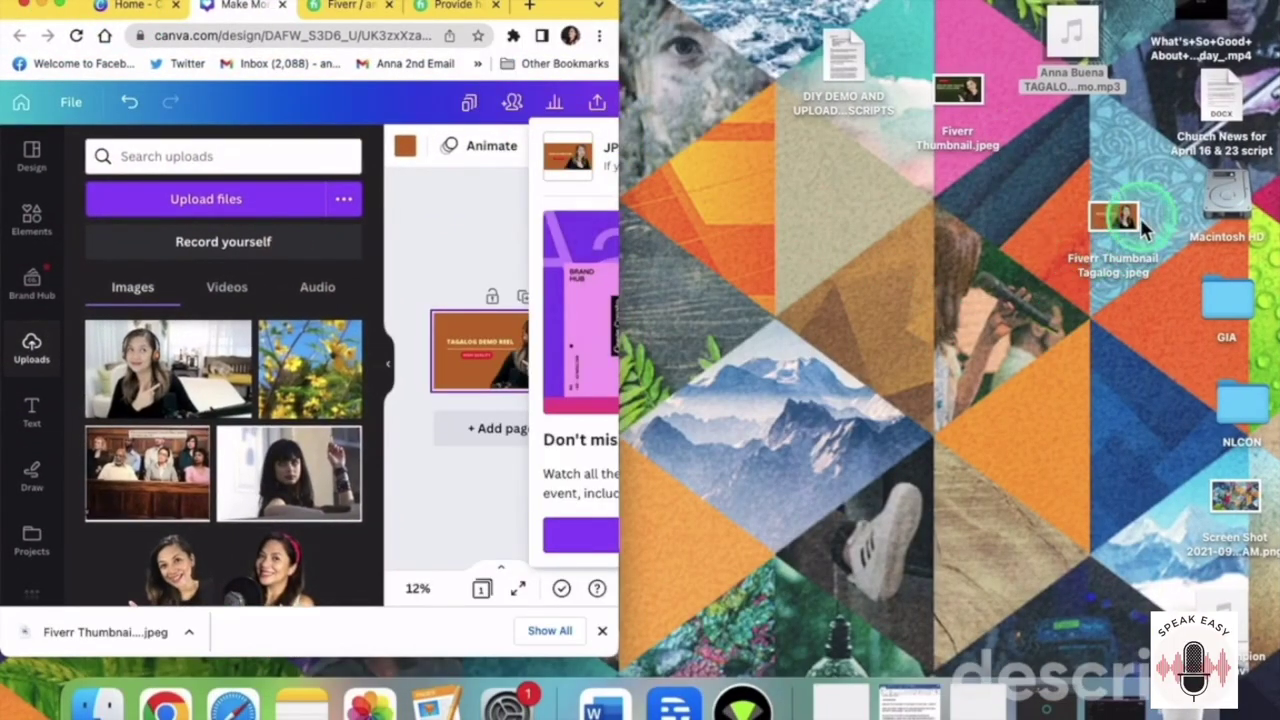
{"action": "left_click", "coordinate": [338, 22]}
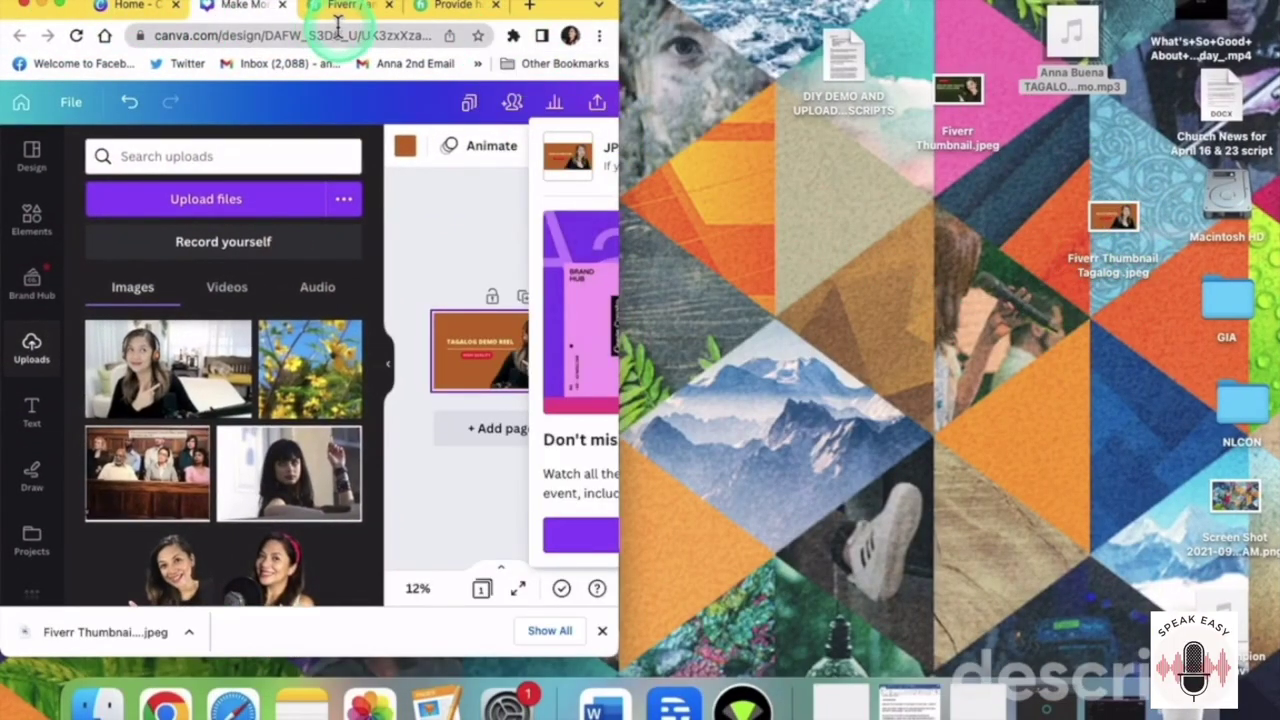
{"action": "left_click", "coordinate": [340, 12]}
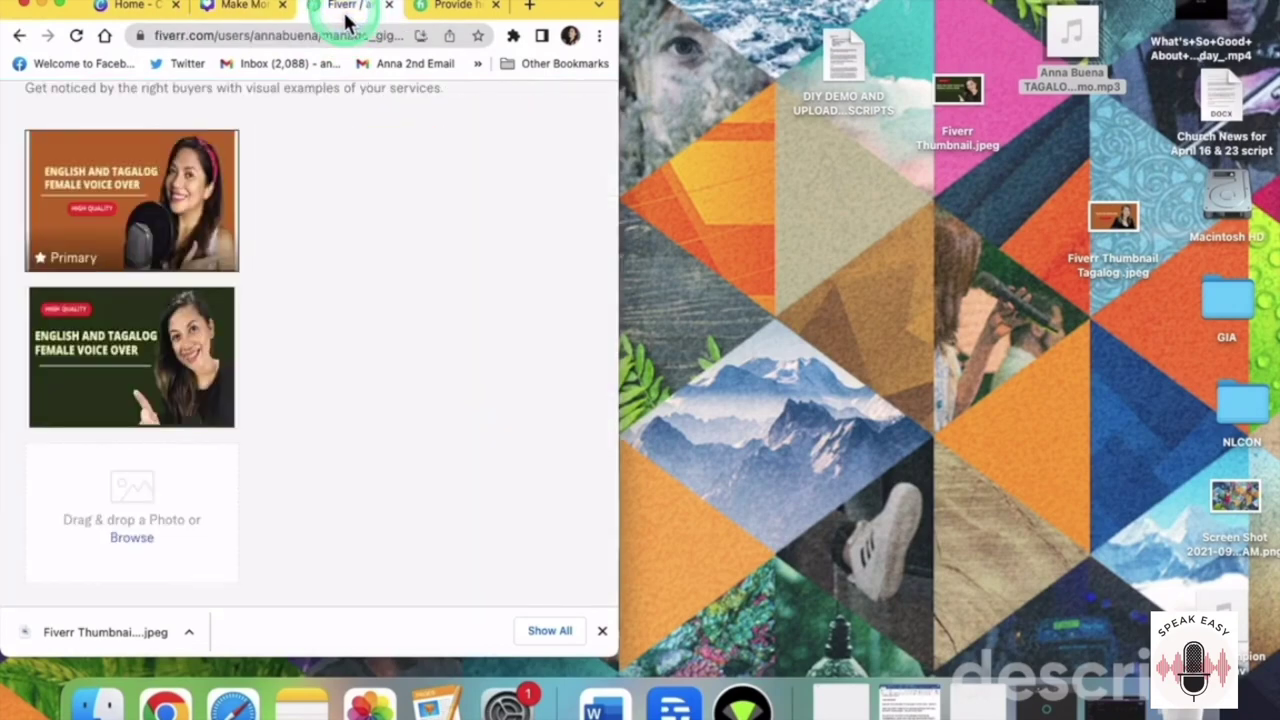
{"action": "left_click", "coordinate": [58, 8]}
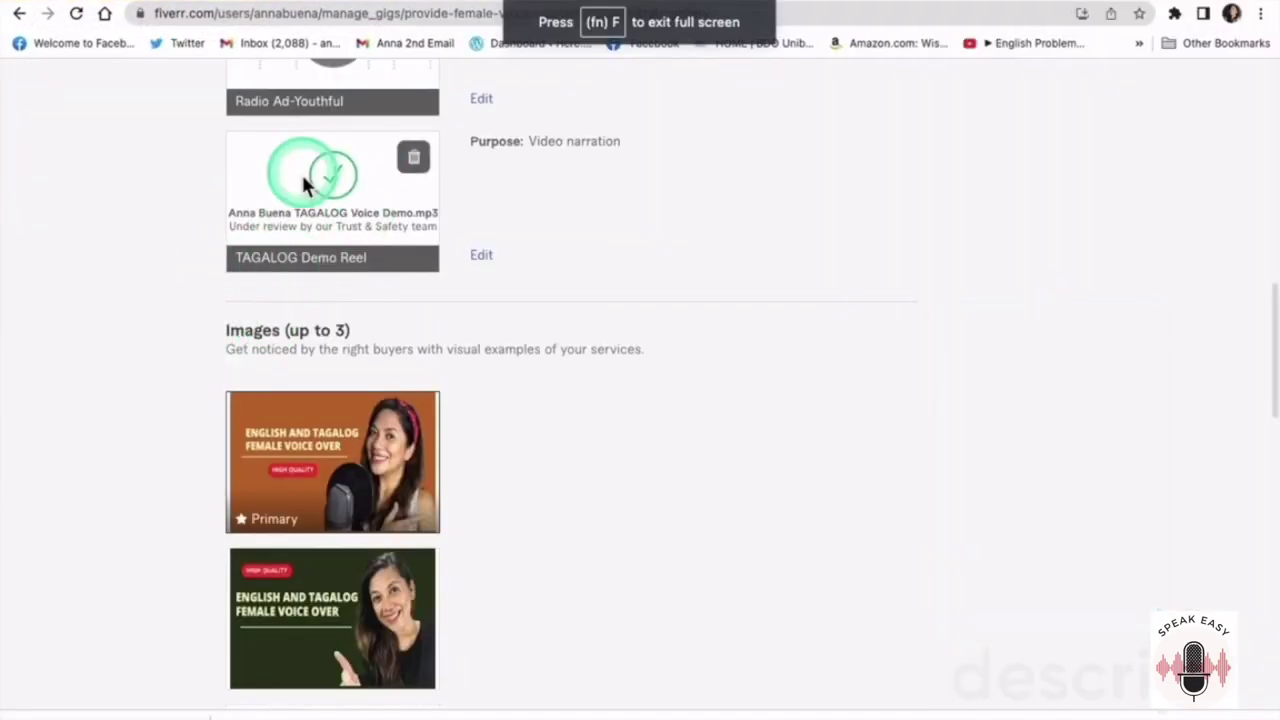
Step: Upload Fiverr Thumbnail Tagalog.jpeg from the Desktop as the gig's third gallery image
{"action": "scroll", "coordinate": [343, 415], "scroll_direction": "down", "scroll_amount": 2}
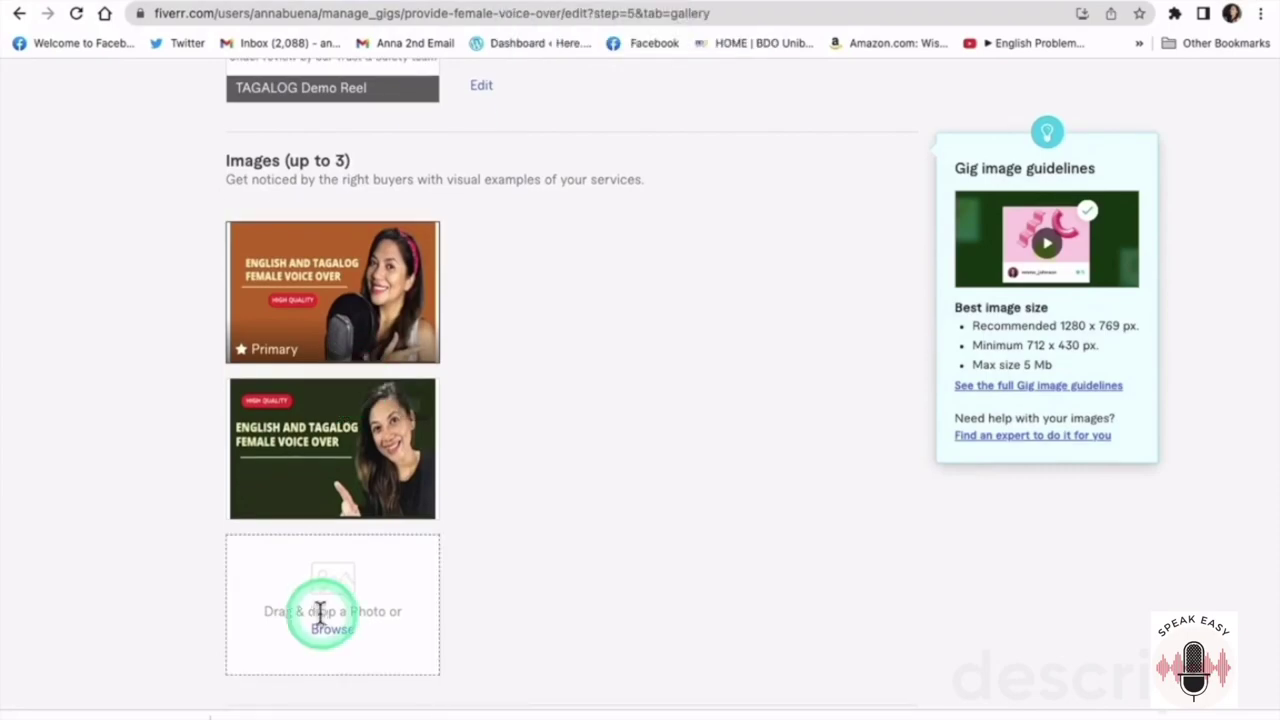
{"action": "left_click", "coordinate": [345, 650]}
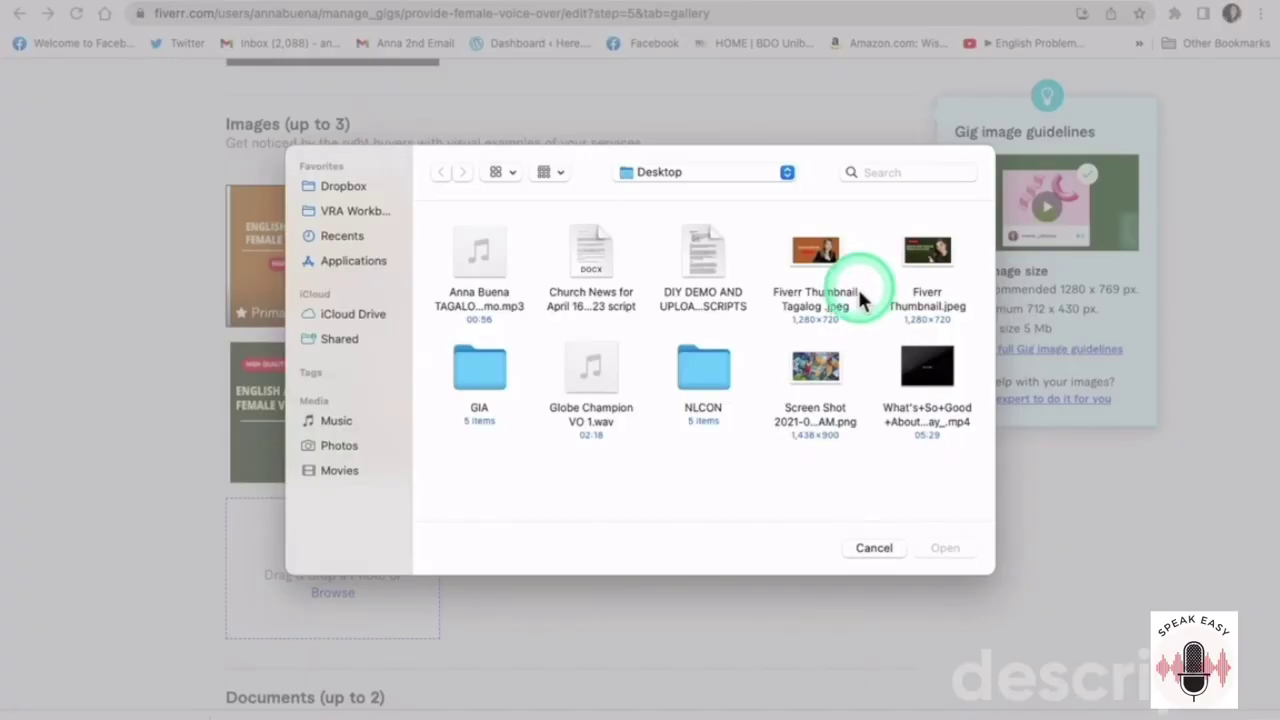
{"action": "left_click", "coordinate": [838, 278]}
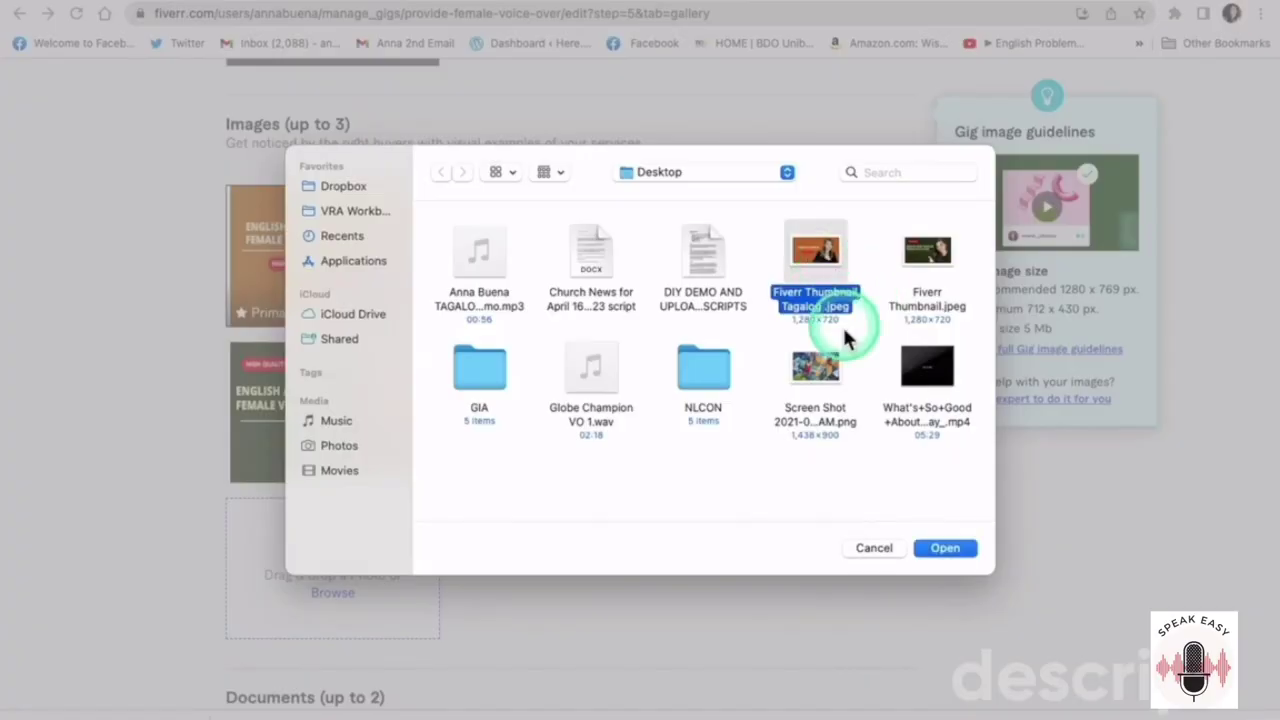
{"action": "left_click", "coordinate": [945, 548]}
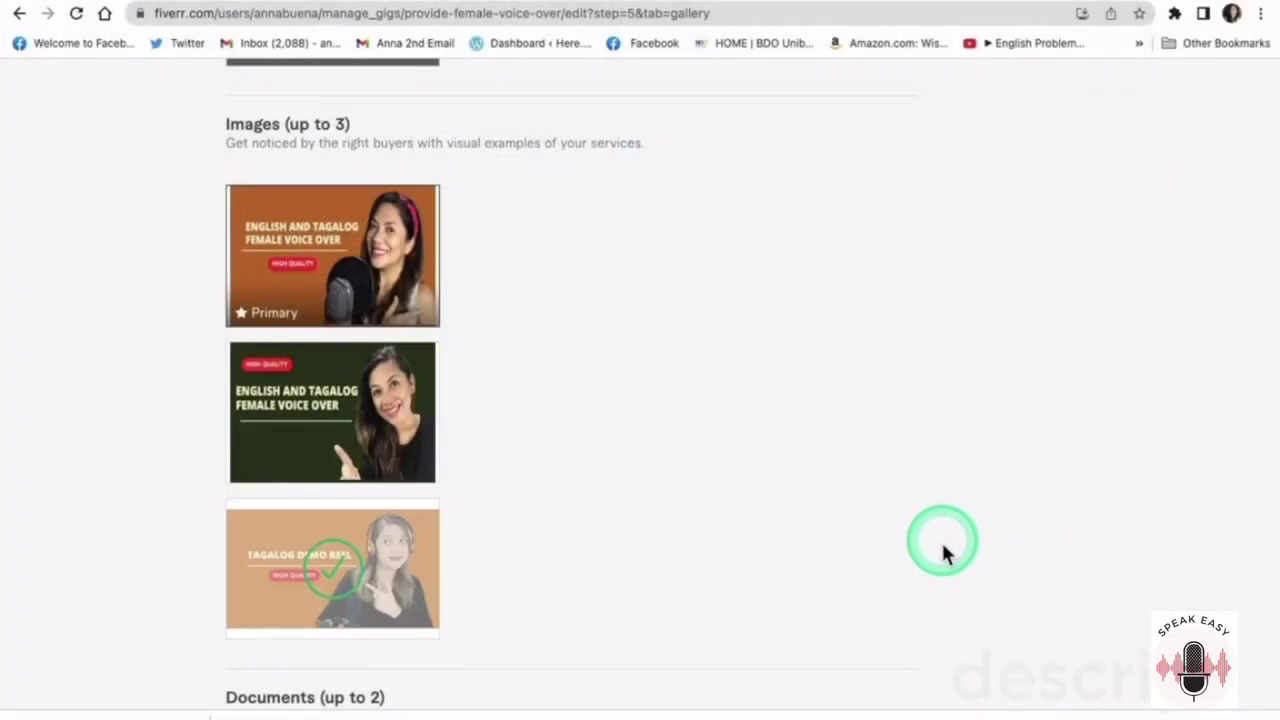
{"action": "scroll", "coordinate": [941, 540], "scroll_direction": "down", "scroll_amount": 2}
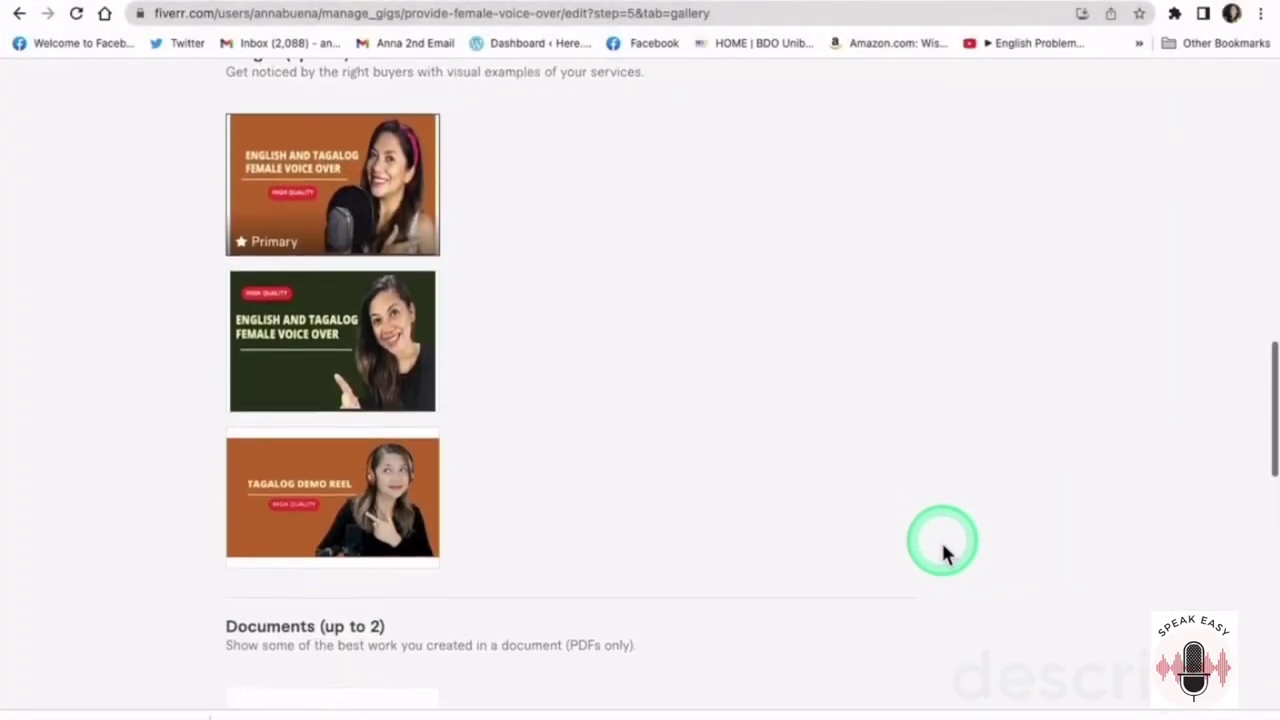
{"action": "scroll", "coordinate": [941, 540], "scroll_direction": "up", "scroll_amount": 1}
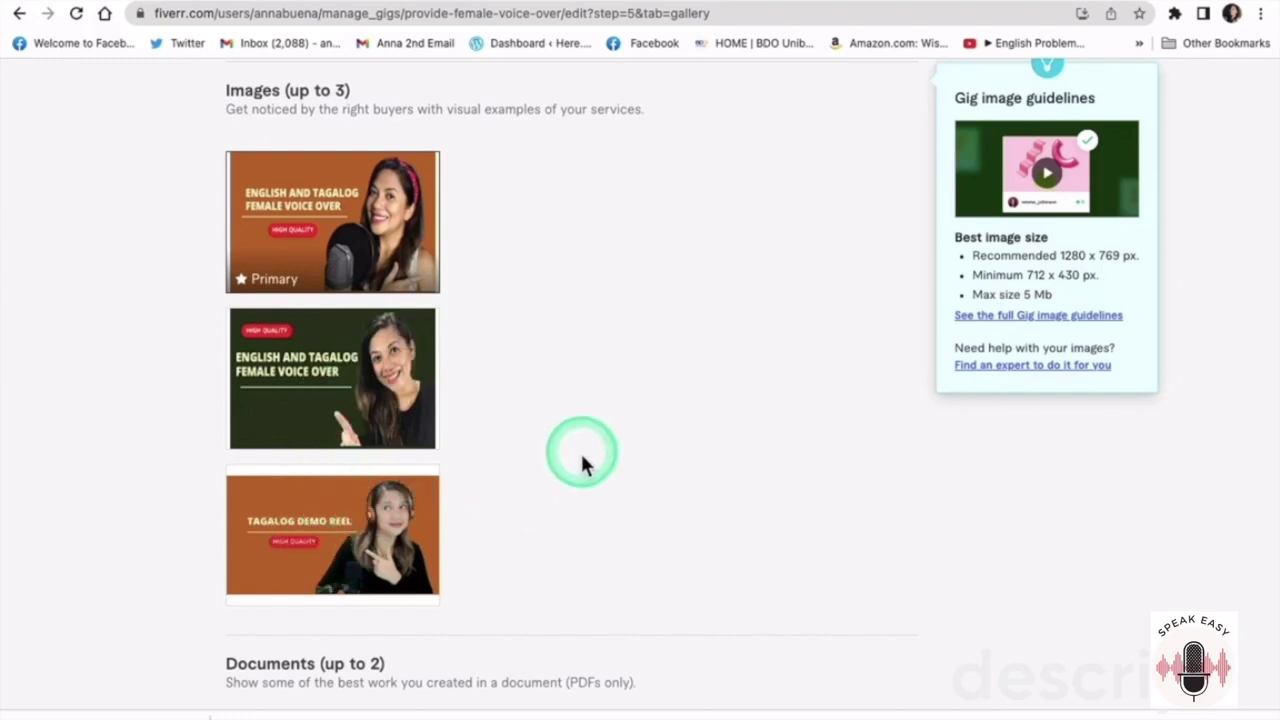
Step: Save the updated gig gallery and open the gig preview
{"action": "scroll", "coordinate": [651, 463], "scroll_direction": "up", "scroll_amount": 5}
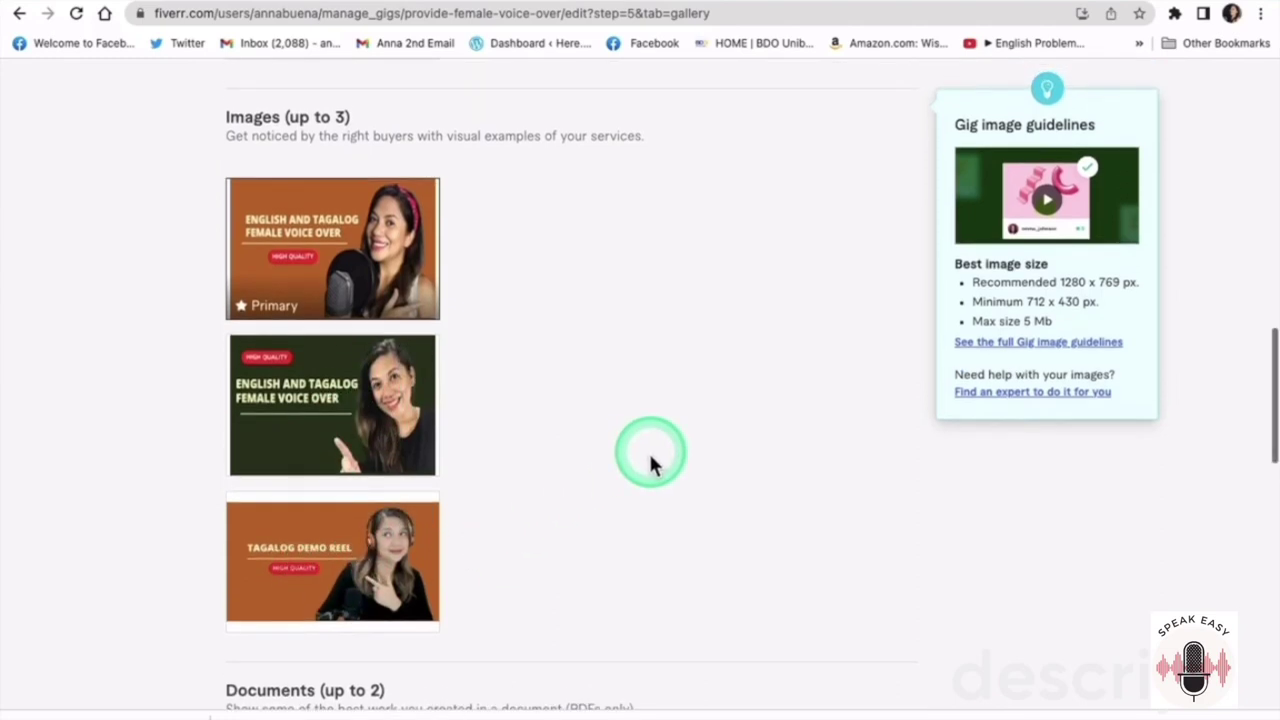
{"action": "scroll", "coordinate": [650, 463], "scroll_direction": "up", "scroll_amount": 10}
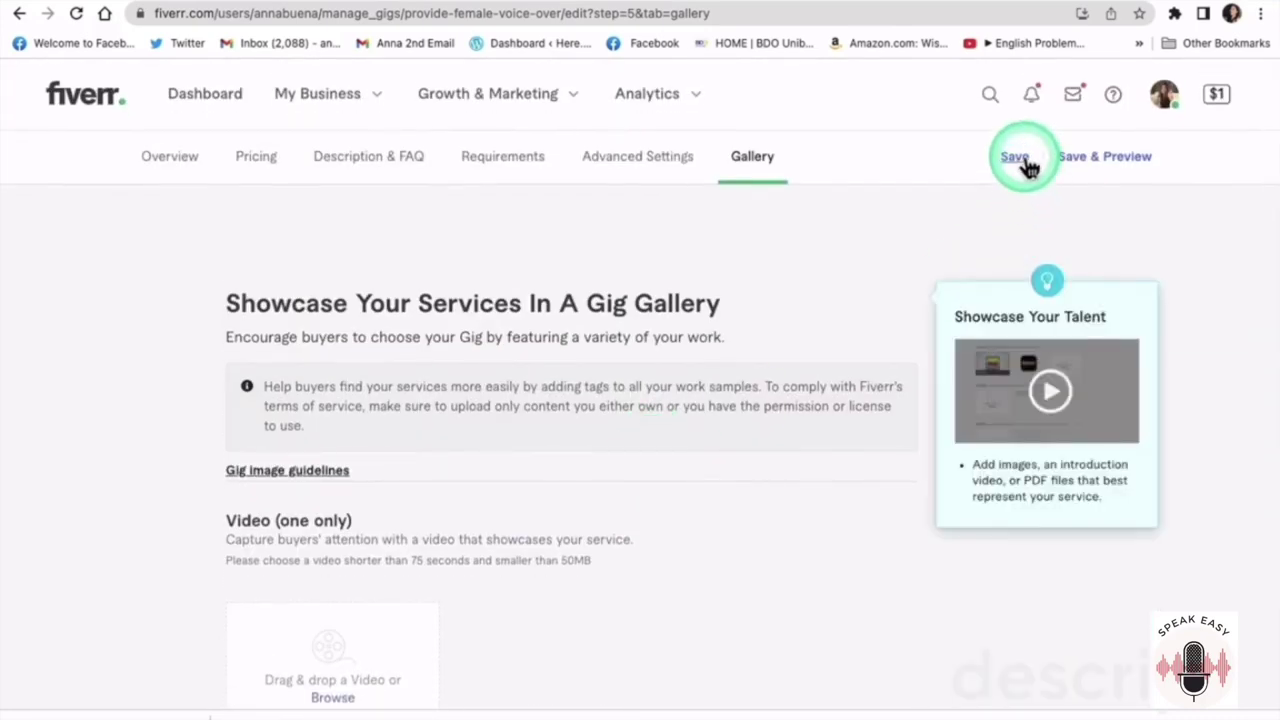
{"action": "left_click", "coordinate": [1093, 160]}
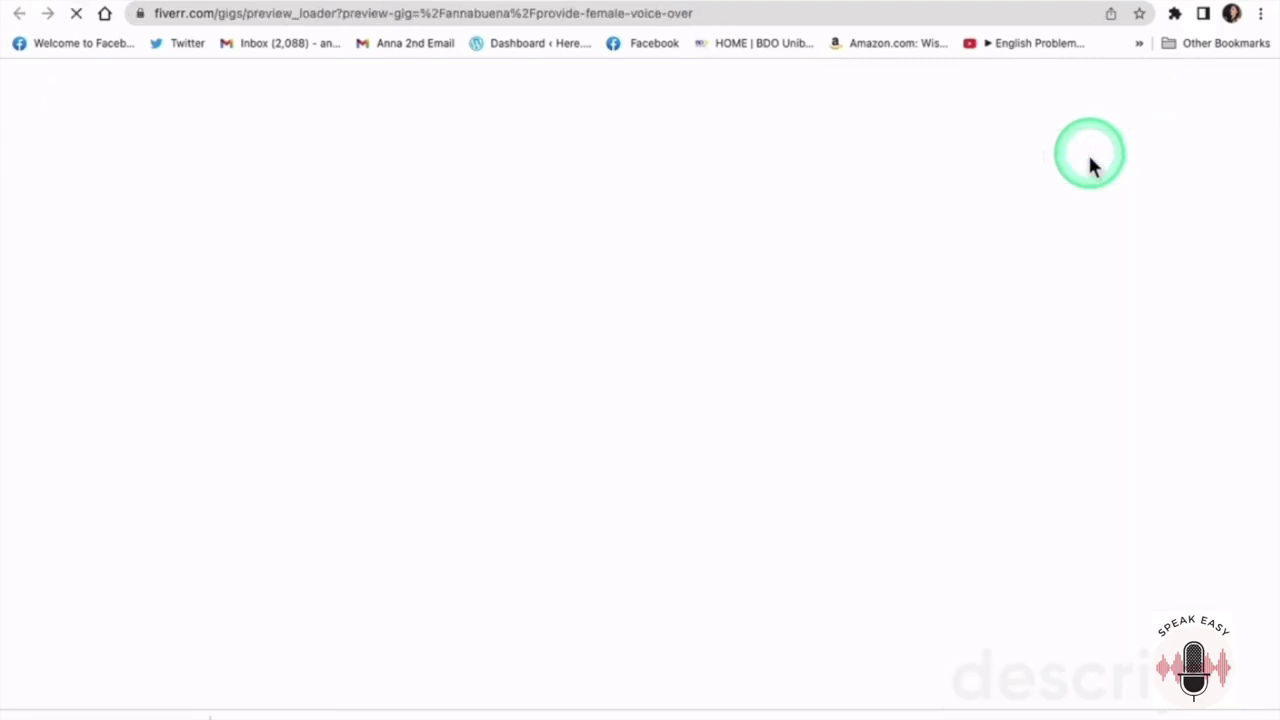
Step: Review the gig's preview page, advancing its gallery to the Tagalog demo reel and playing the audio sample
{"action": "scroll", "coordinate": [711, 435], "scroll_direction": "down", "scroll_amount": 3}
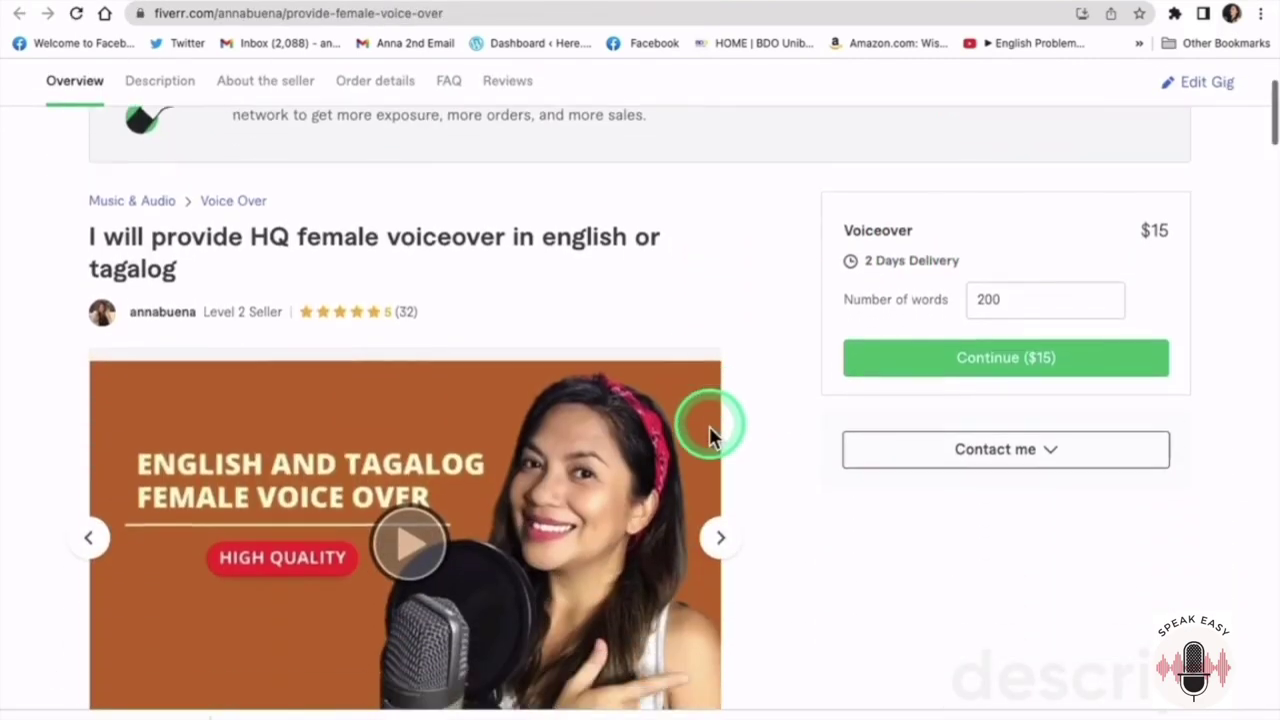
{"action": "scroll", "coordinate": [422, 430], "scroll_direction": "down", "scroll_amount": 1}
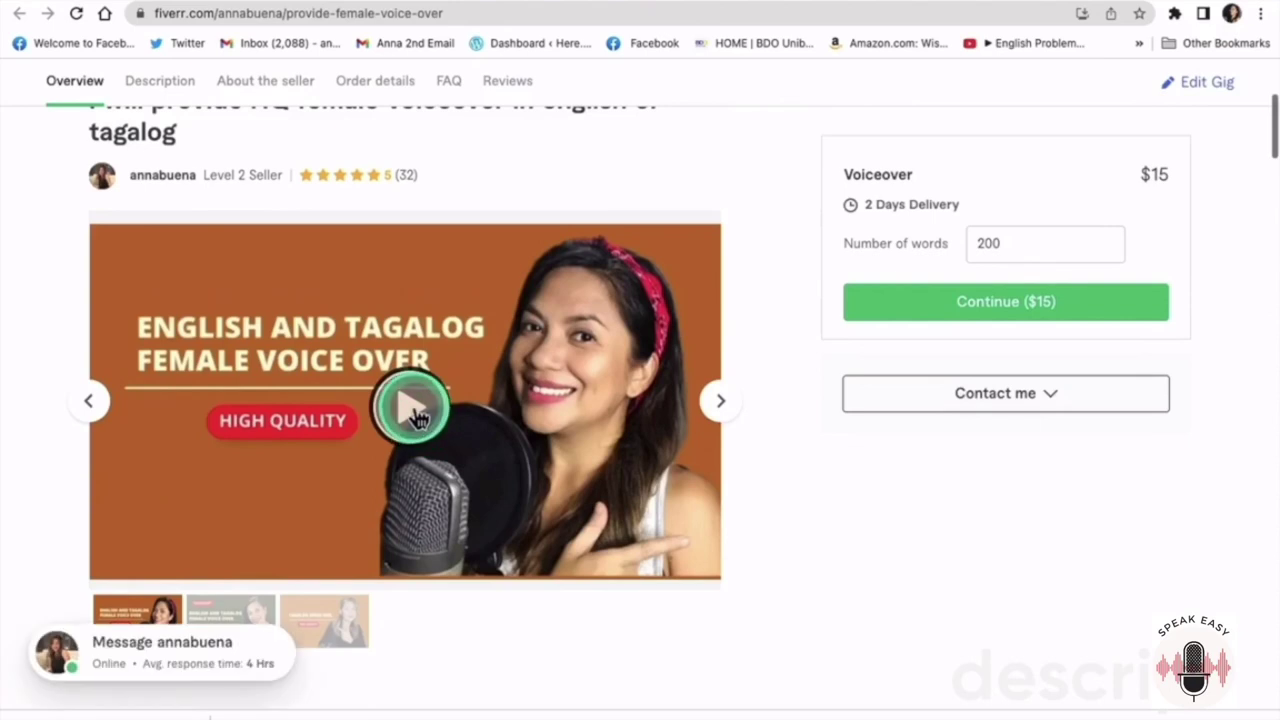
{"action": "left_click", "coordinate": [720, 405]}
{"action": "left_click", "coordinate": [720, 405]}
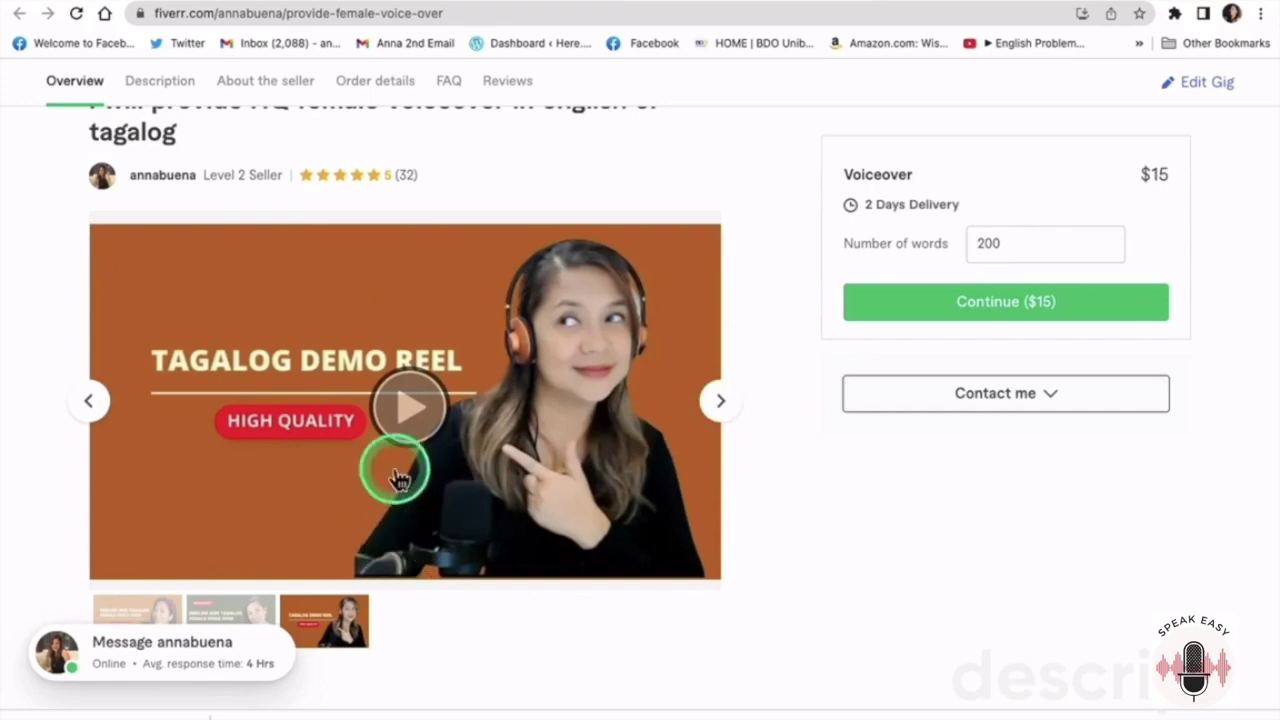
{"action": "left_click", "coordinate": [409, 408]}
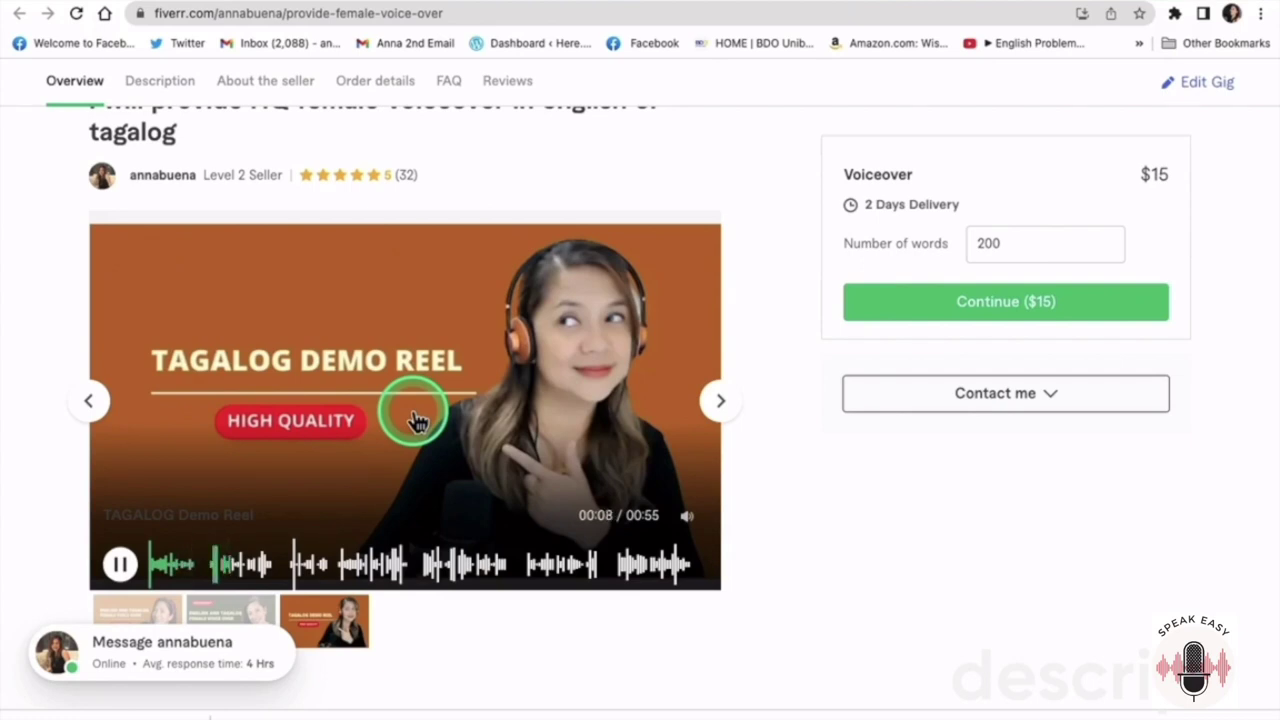
{"action": "scroll", "coordinate": [418, 420], "scroll_direction": "down", "scroll_amount": 5}
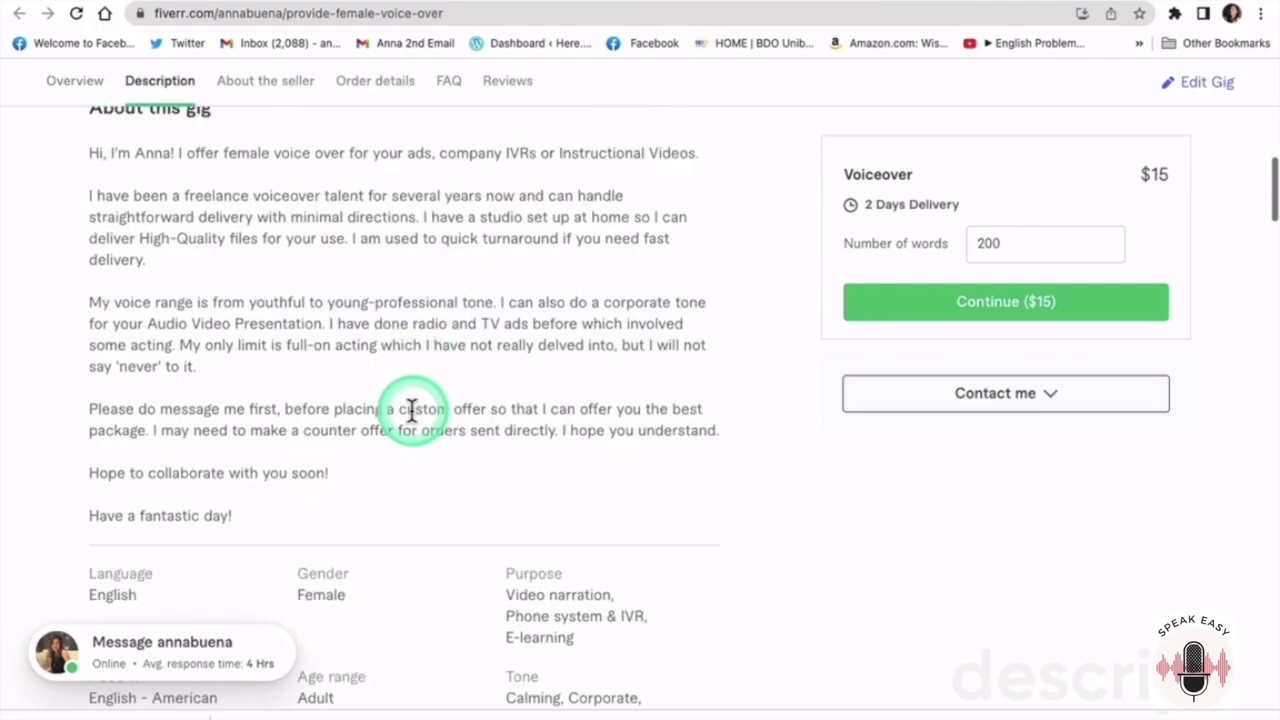
{"action": "scroll", "coordinate": [414, 414], "scroll_direction": "up", "scroll_amount": 8}
{"action": "scroll", "coordinate": [409, 476], "scroll_direction": "down", "scroll_amount": 4}
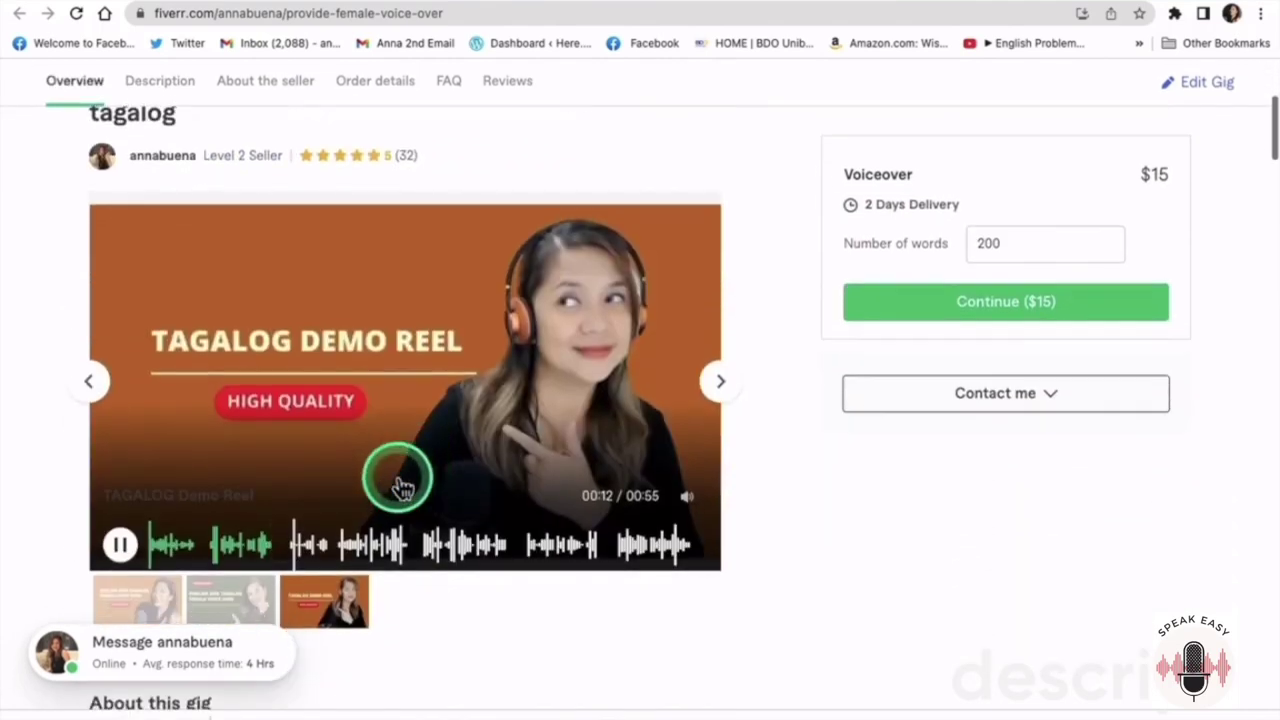
{"action": "scroll", "coordinate": [799, 283], "scroll_direction": "up", "scroll_amount": 4}
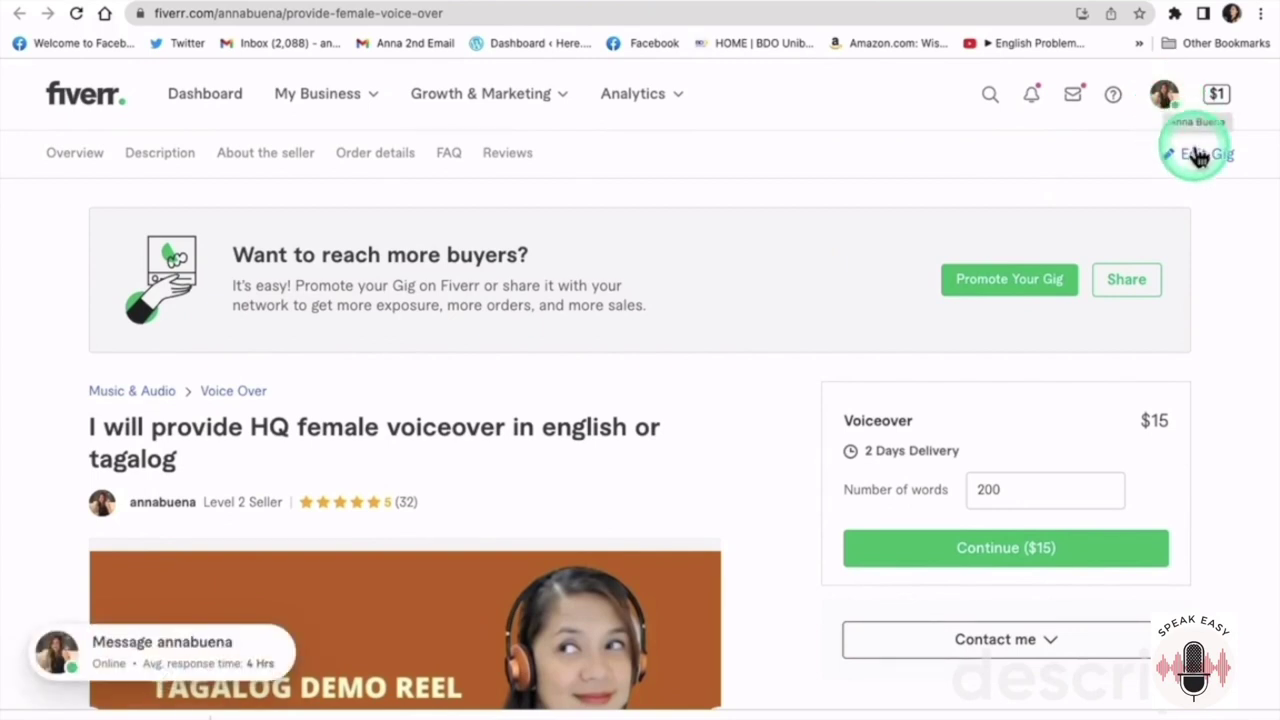
Step: Switch the Fiverr account from selling to buying mode
{"action": "left_click", "coordinate": [1163, 91]}
{"action": "left_click", "coordinate": [1033, 218]}
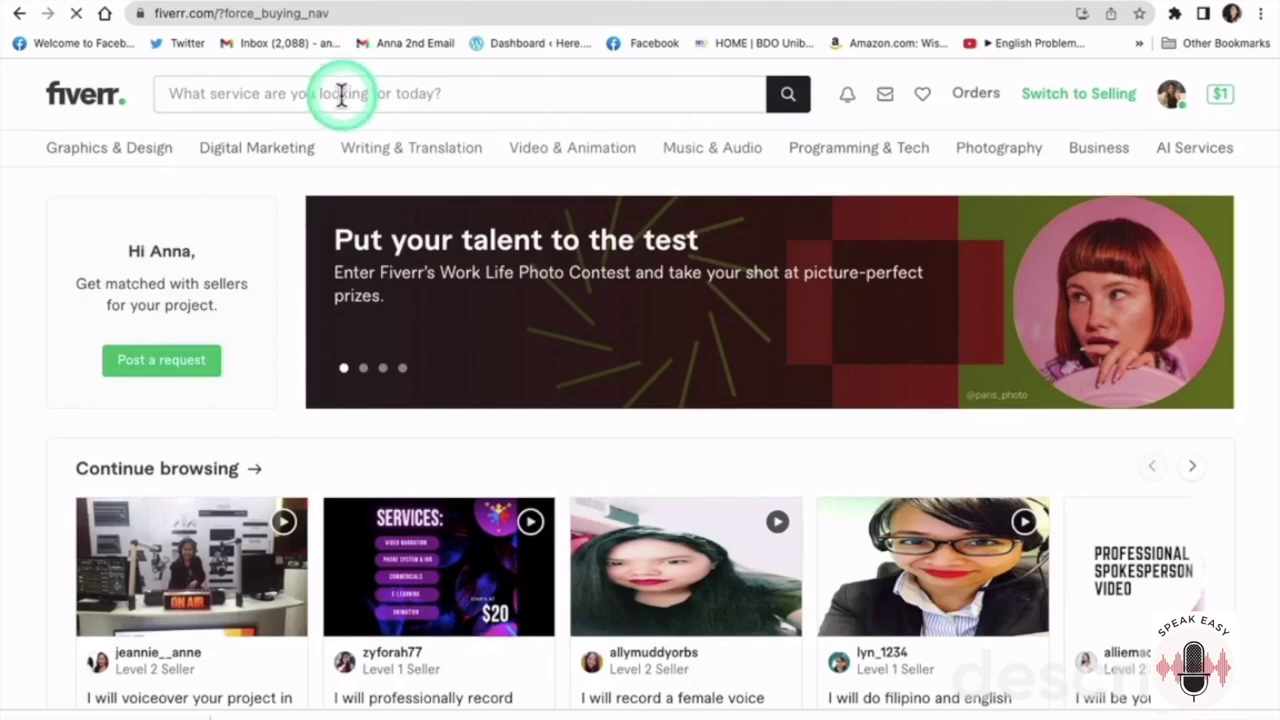
Step: Search Fiverr's services for "Female tagalog voice over"
{"action": "left_click", "coordinate": [341, 95]}
{"action": "type", "text": "Fe"}
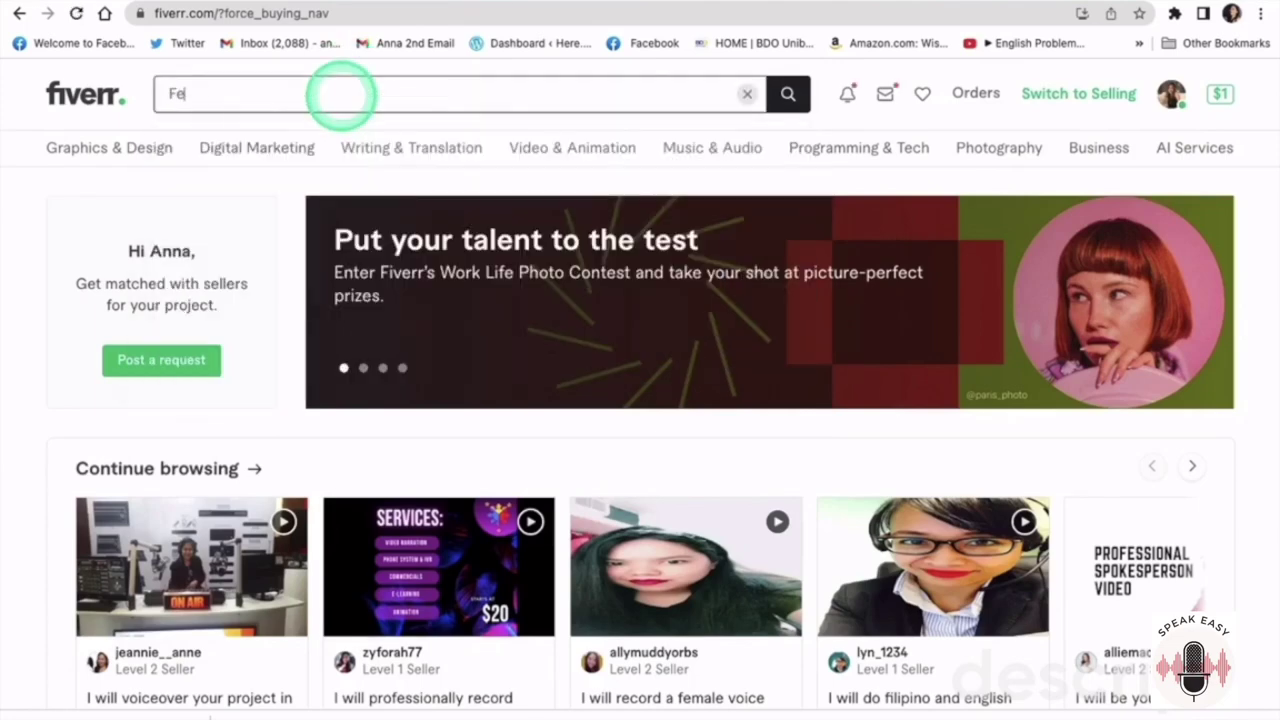
{"action": "type", "text": "male tagalog voice over"}
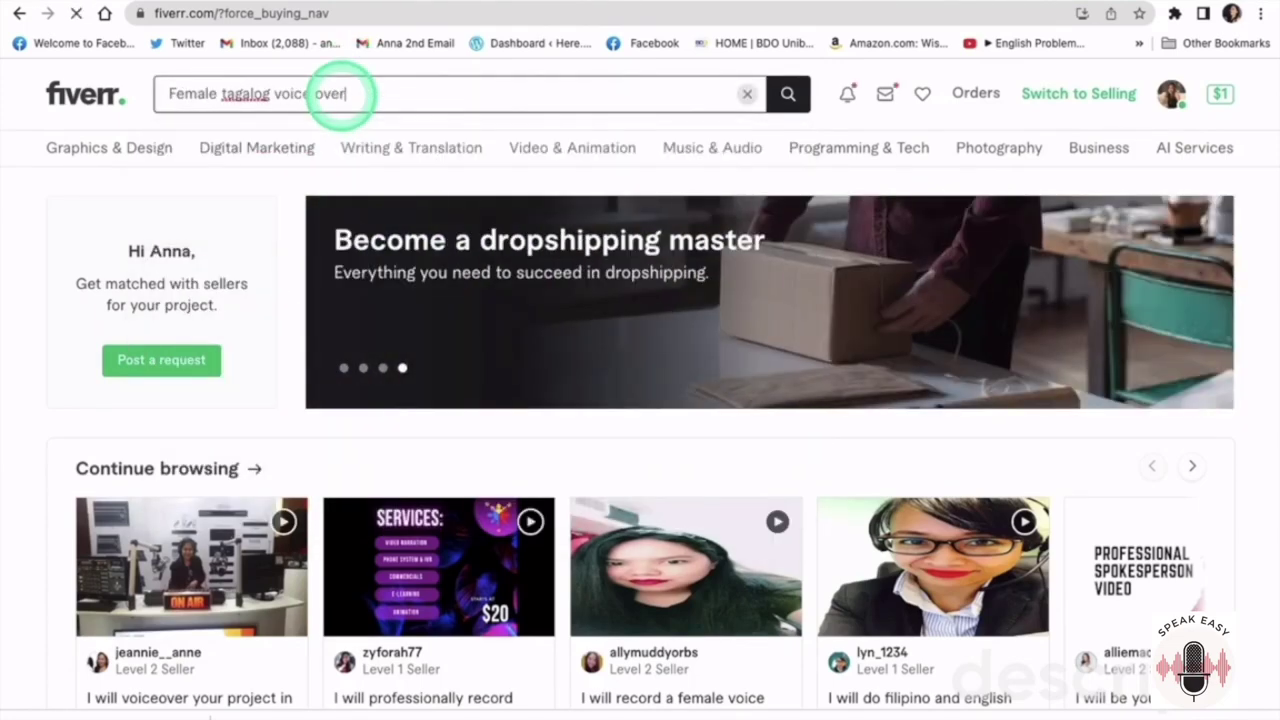
{"action": "key", "text": "Return"}
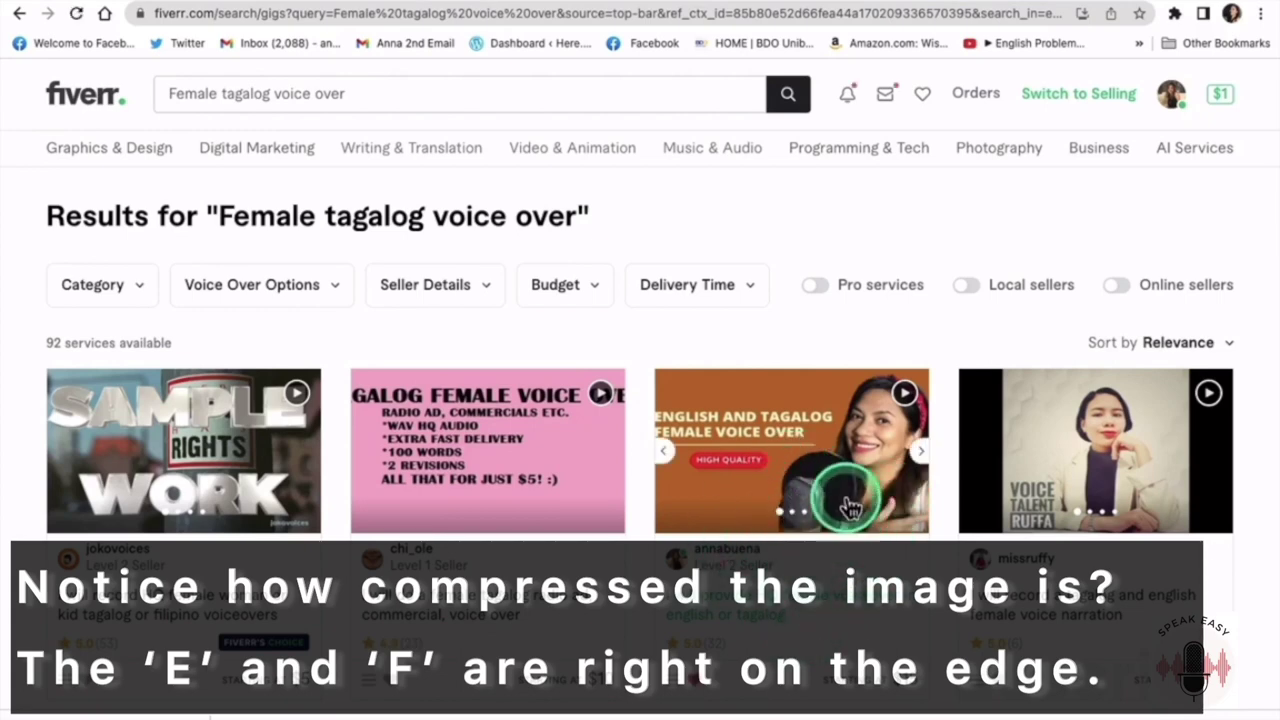
Step: Preview the HQ female voiceover in english or tagalog gig in the results, playing its samples and advancing its images to the Tagalog demo reel
{"action": "left_click", "coordinate": [904, 392]}
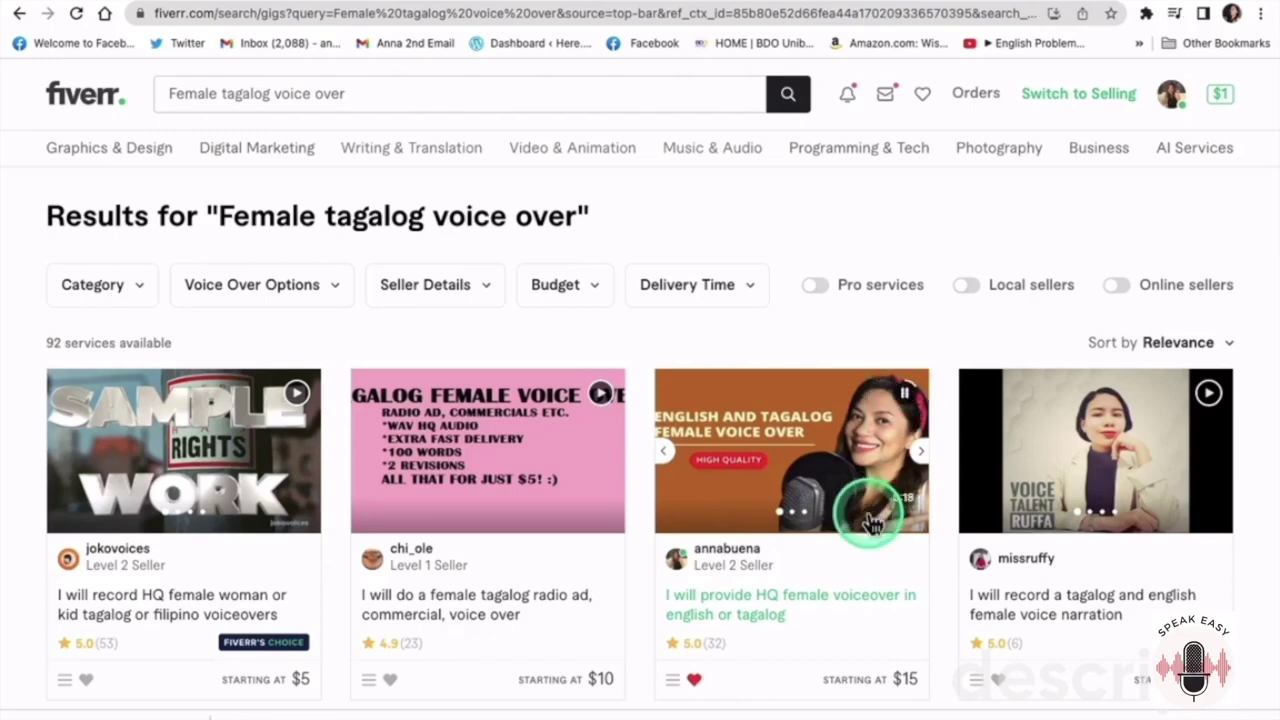
{"action": "left_click", "coordinate": [922, 457]}
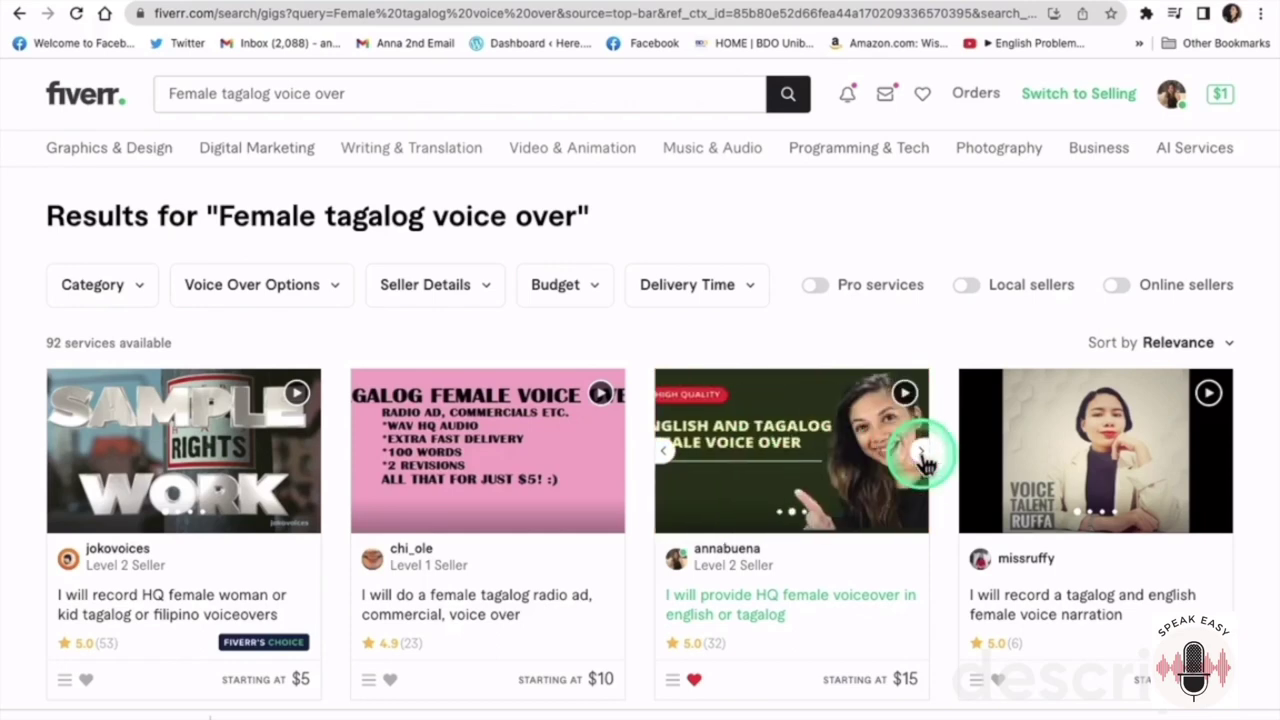
{"action": "left_click", "coordinate": [904, 393]}
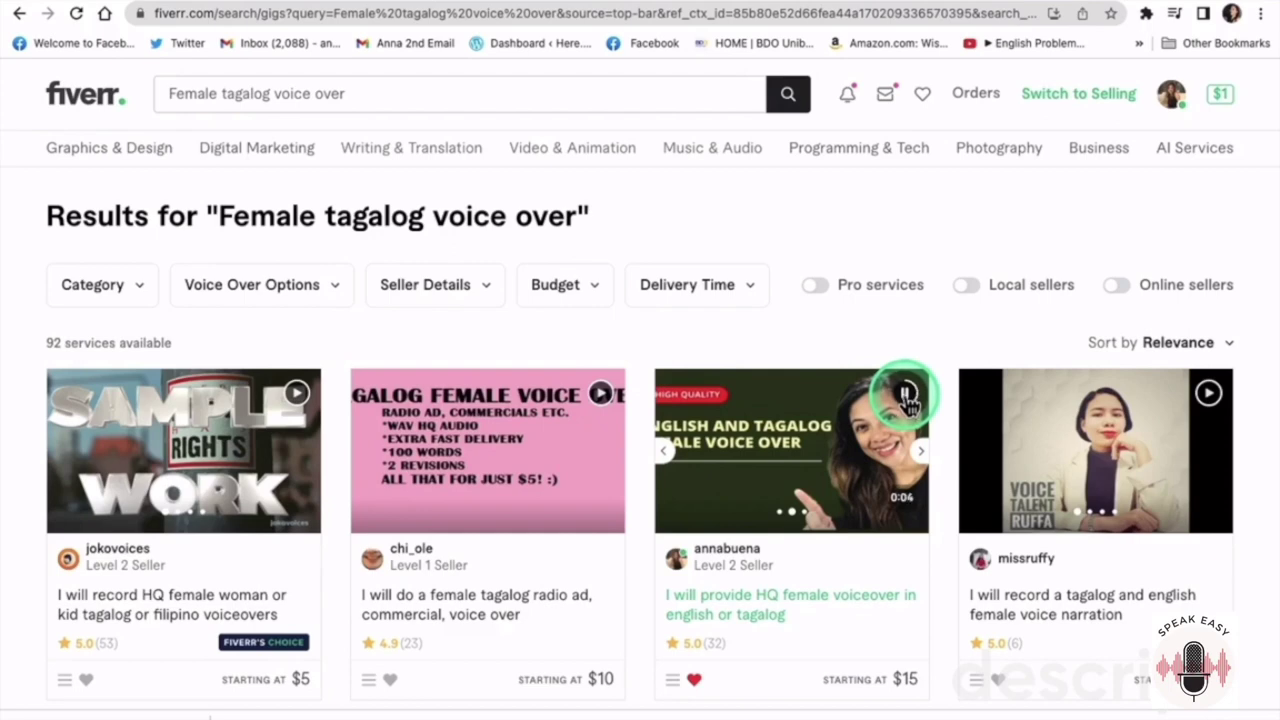
{"action": "left_click", "coordinate": [904, 393]}
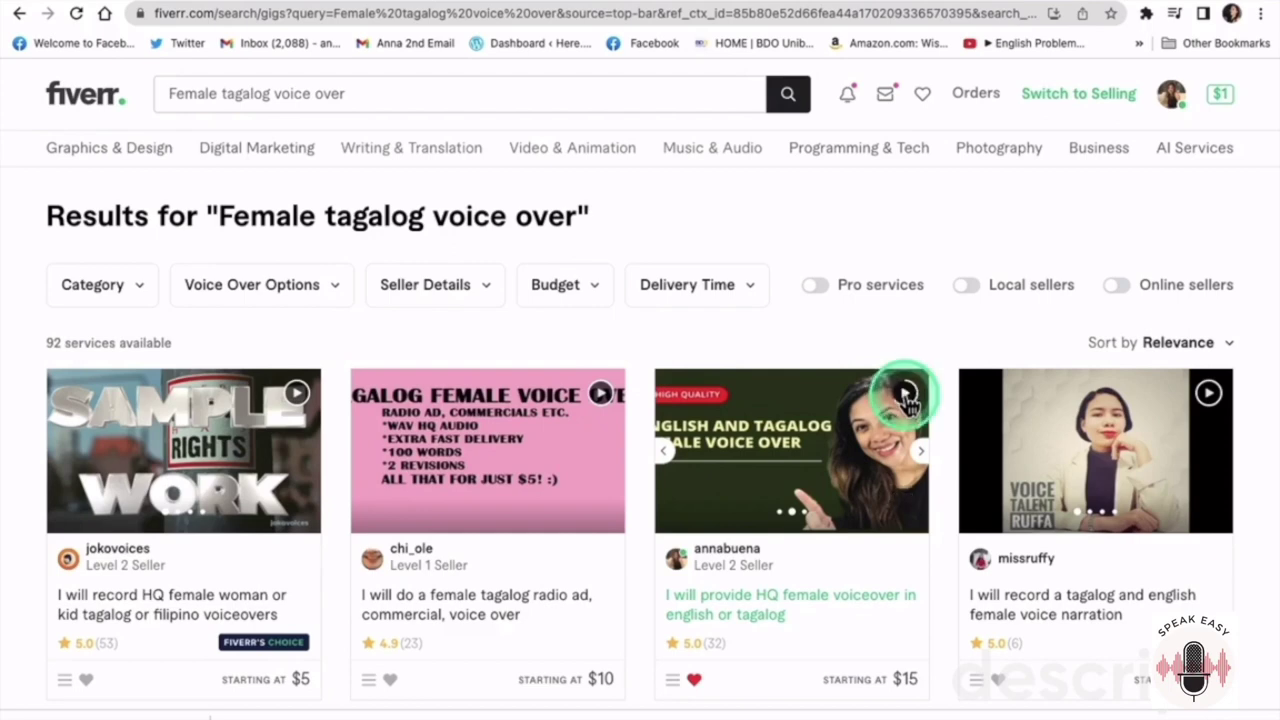
{"action": "left_click", "coordinate": [920, 458]}
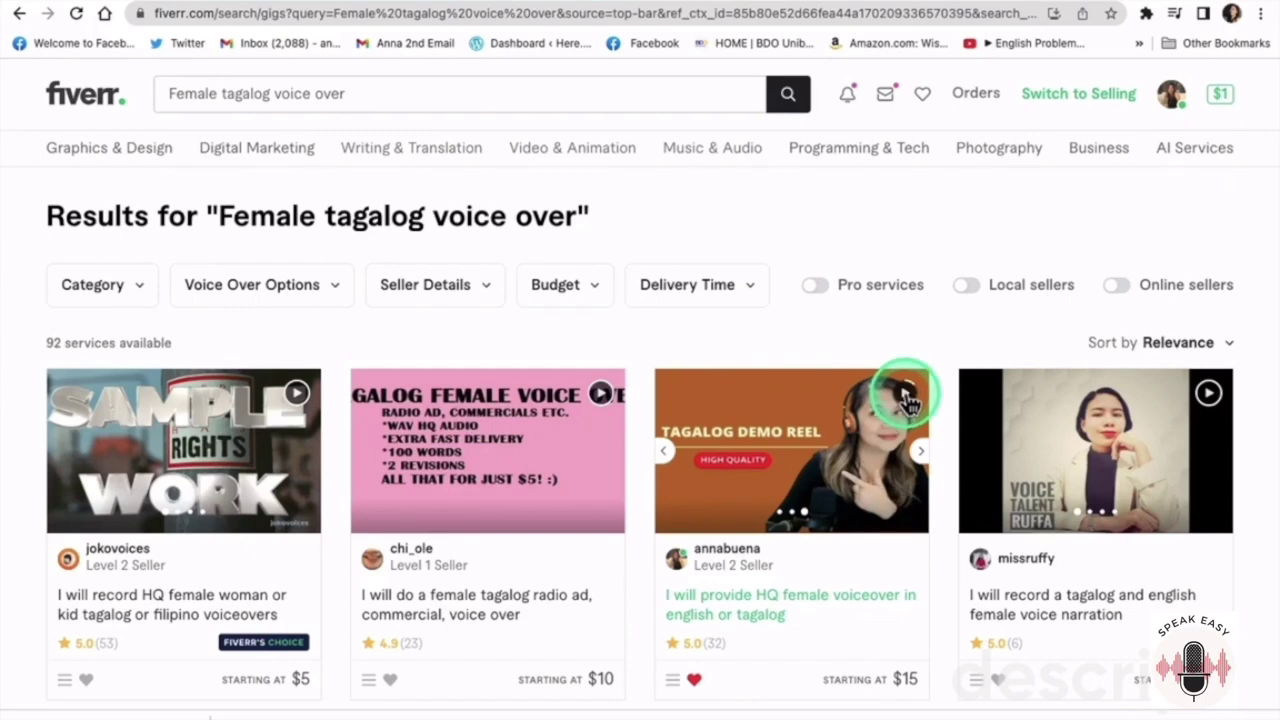
Step: Switch the Fiverr account back to selling mode
{"action": "left_click", "coordinate": [1170, 93]}
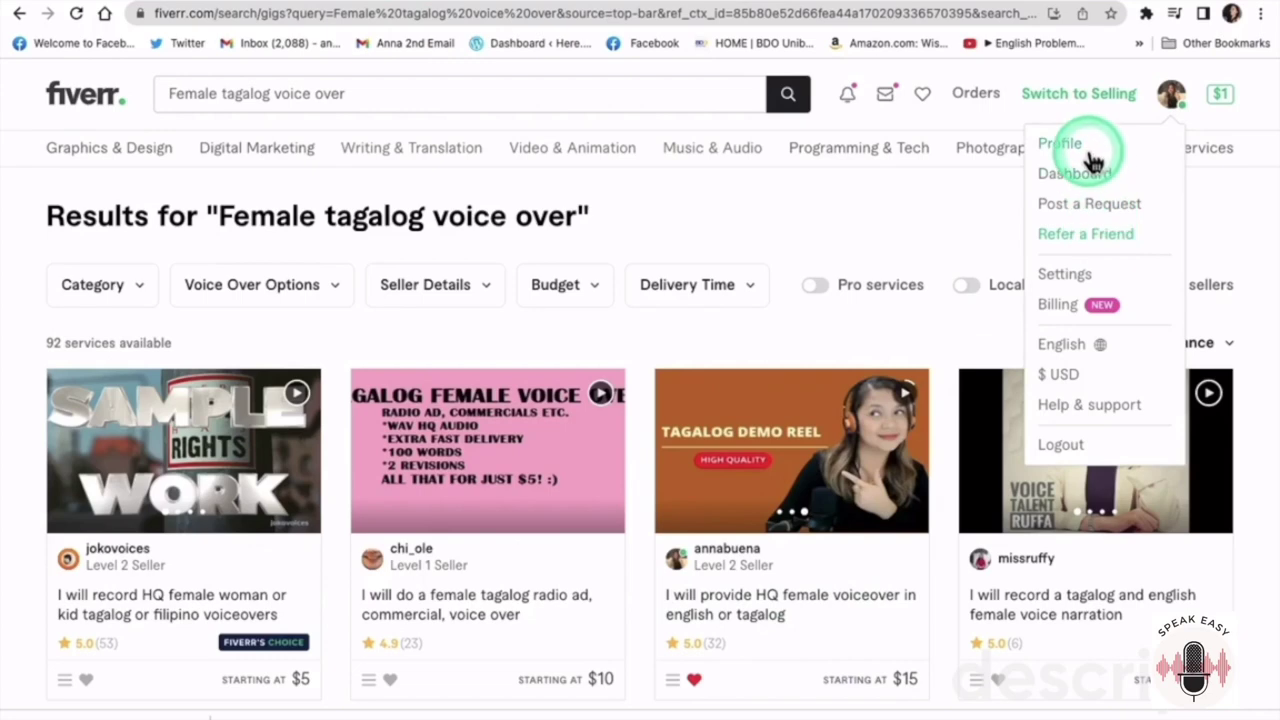
{"action": "left_click", "coordinate": [1168, 94]}
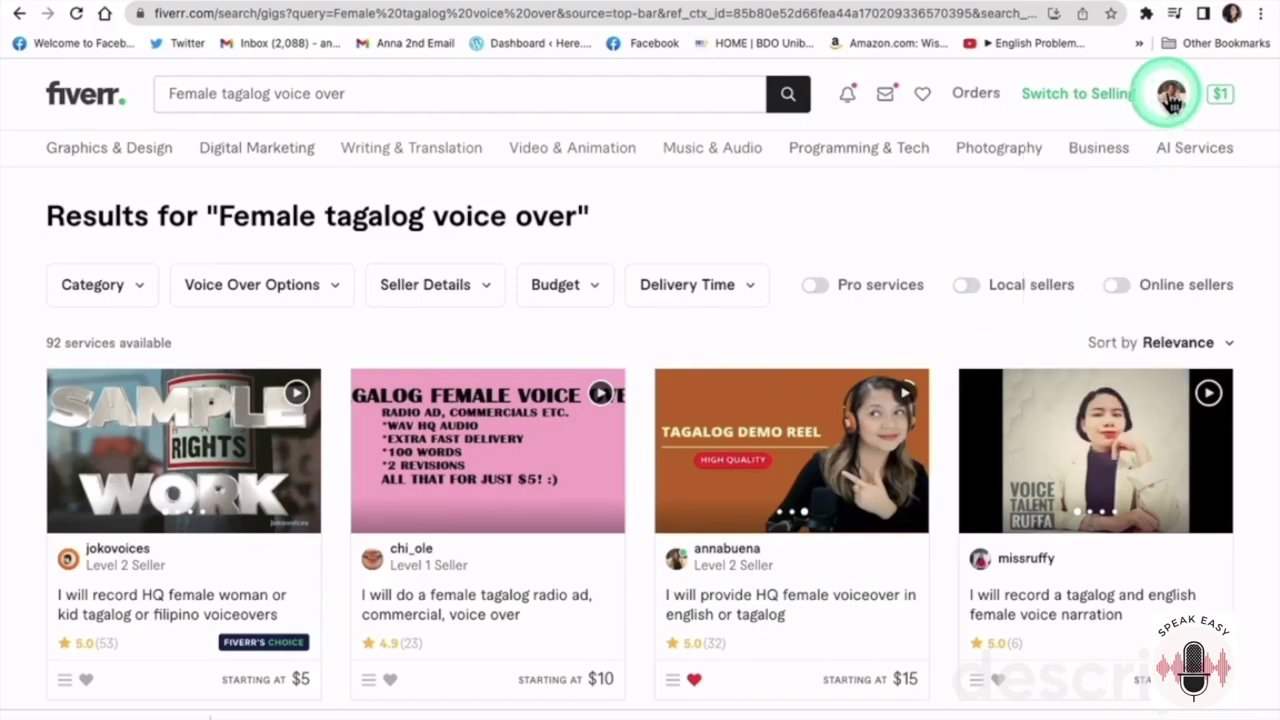
{"action": "left_click", "coordinate": [1108, 98]}
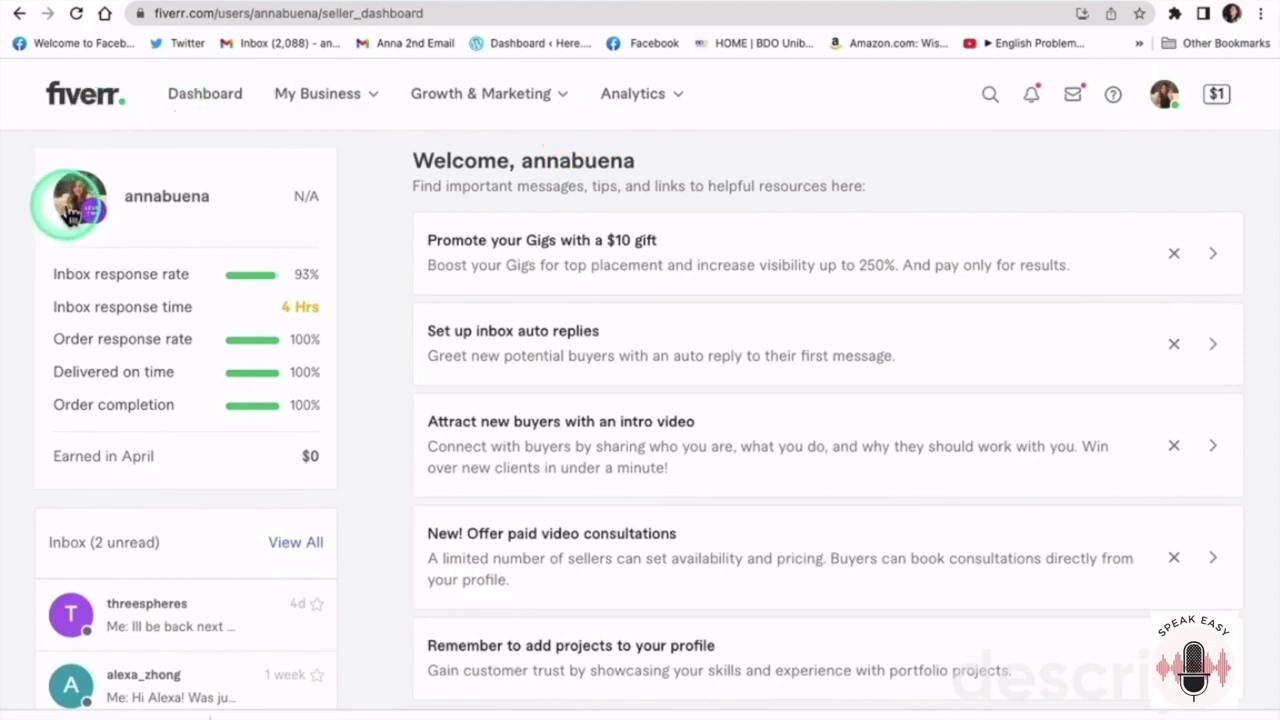
Step: From the seller profile, open the HQ female voiceover gig for editing and go to its gallery section
{"action": "left_click", "coordinate": [70, 215]}
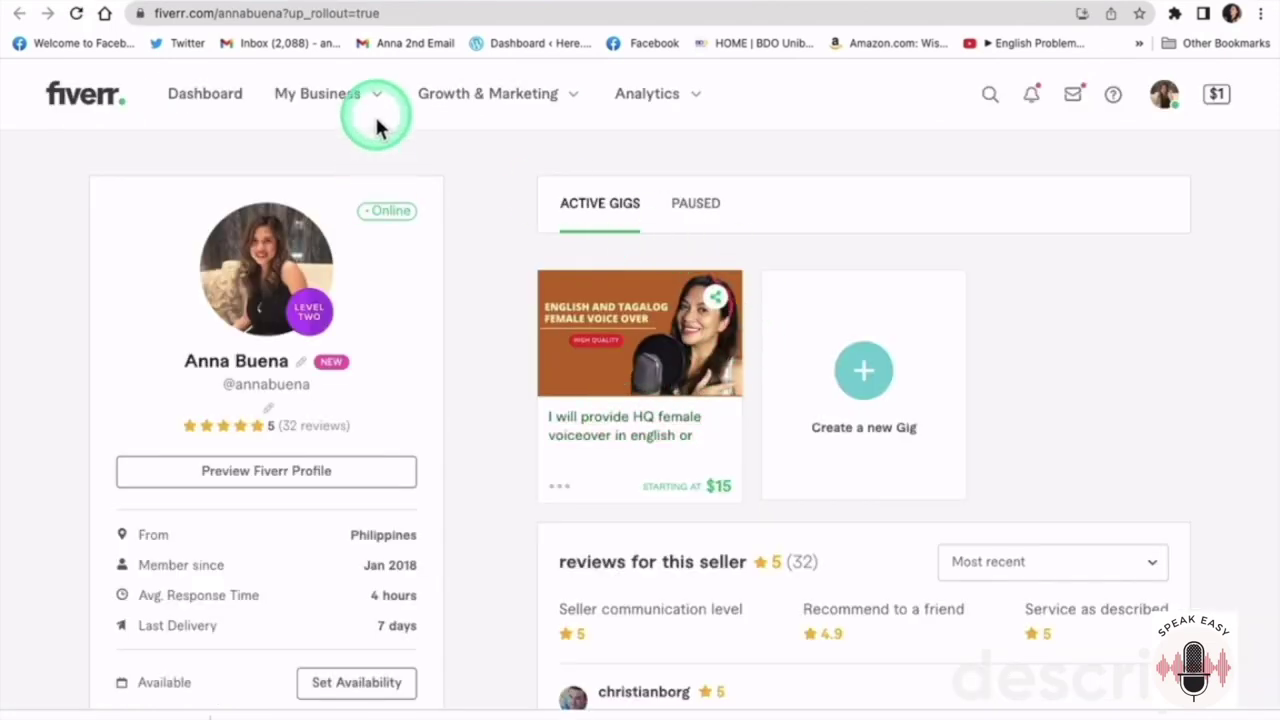
{"action": "left_click", "coordinate": [600, 372]}
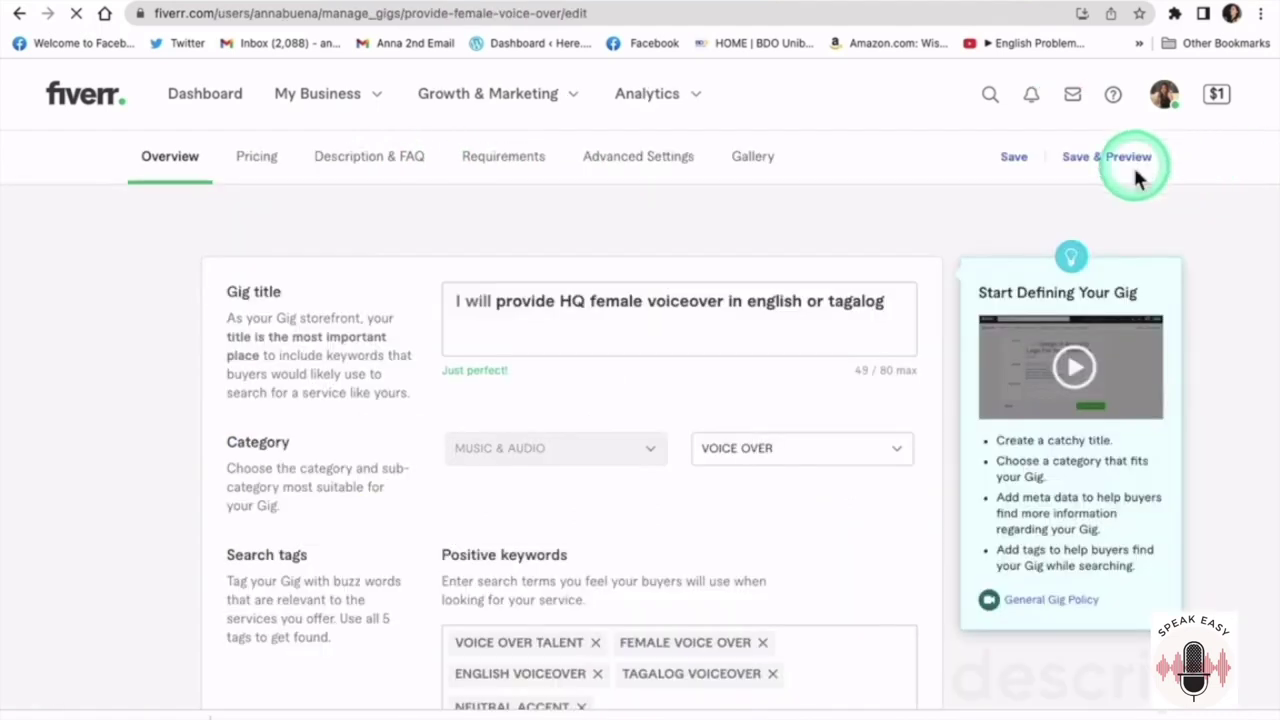
{"action": "left_click", "coordinate": [753, 166]}
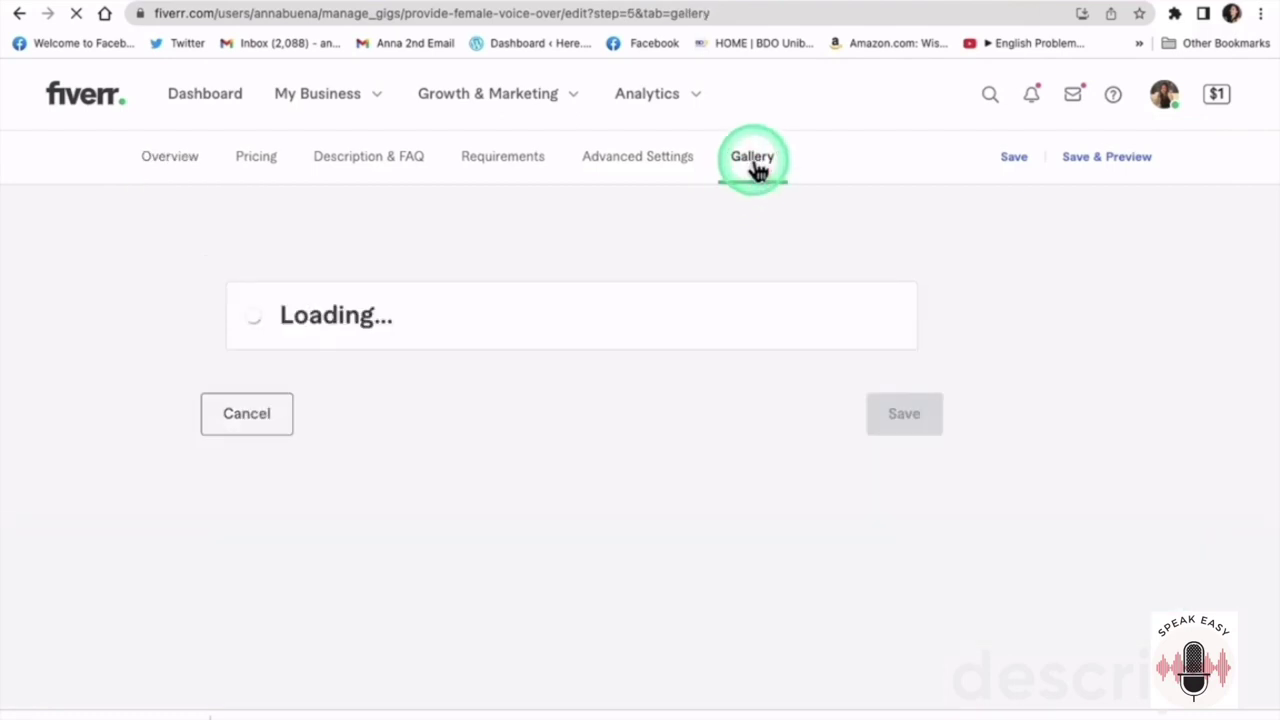